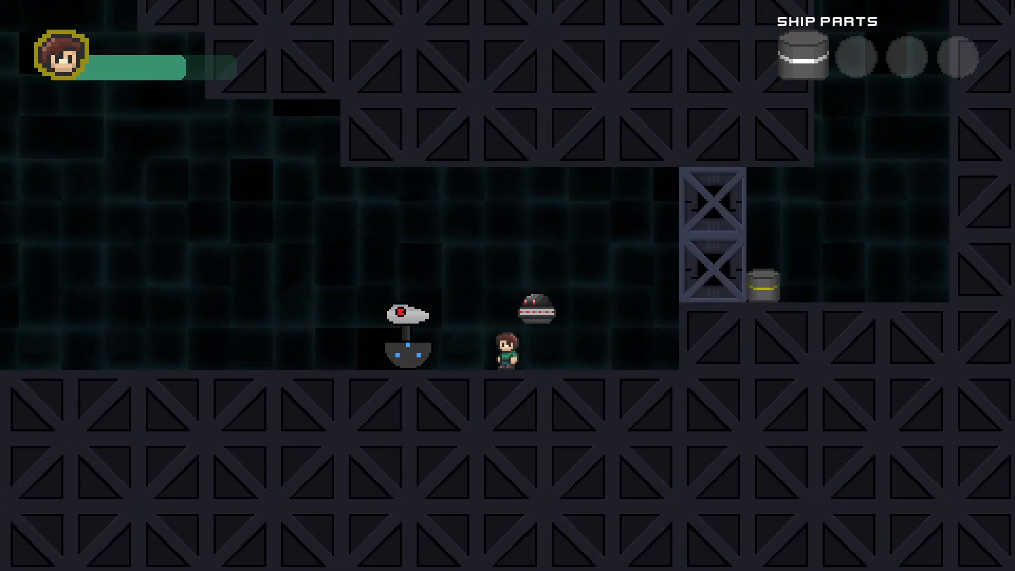
key(Right)
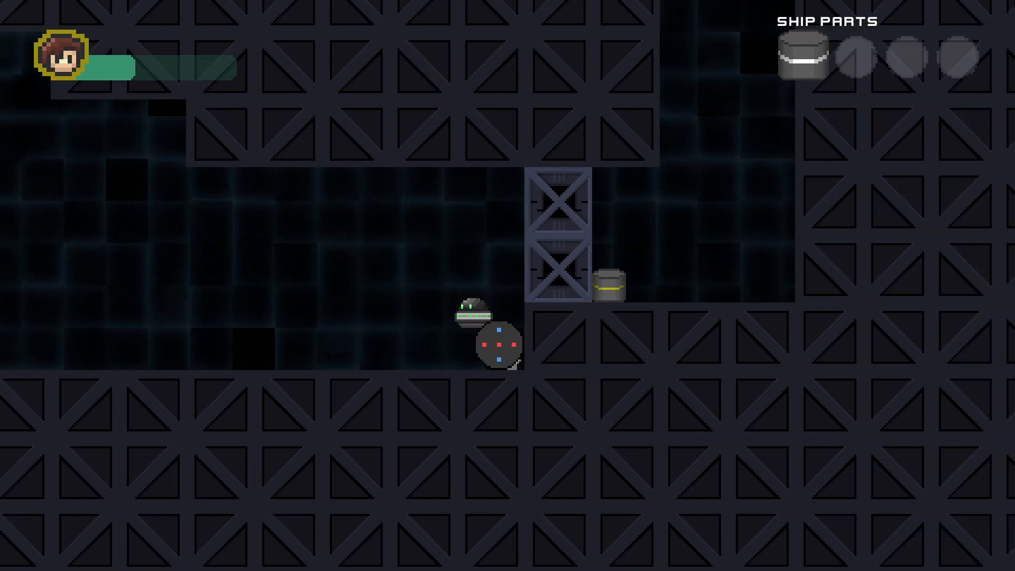
key(Left)
key(space)
key(space)
key(Right)
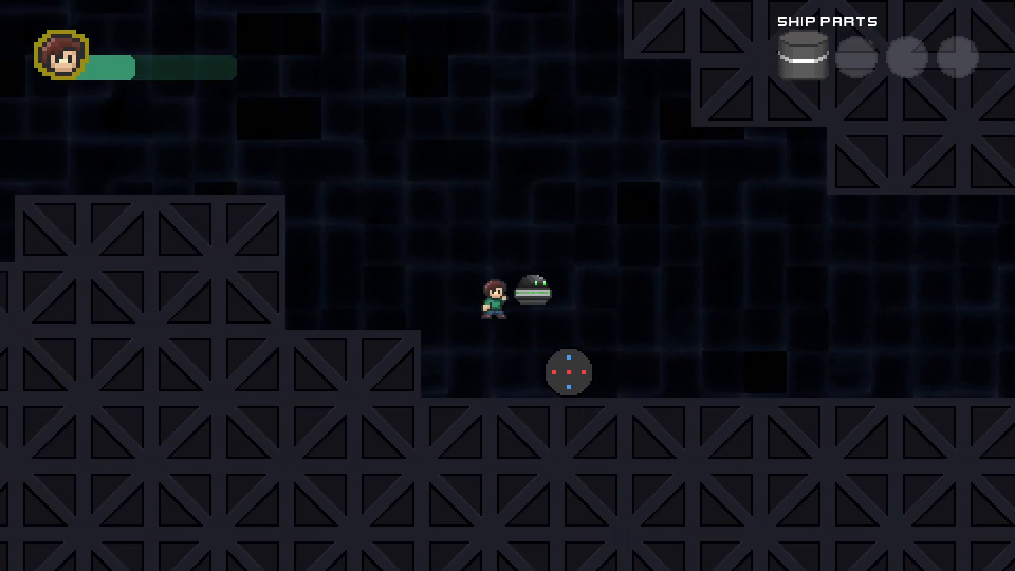
key(Left)
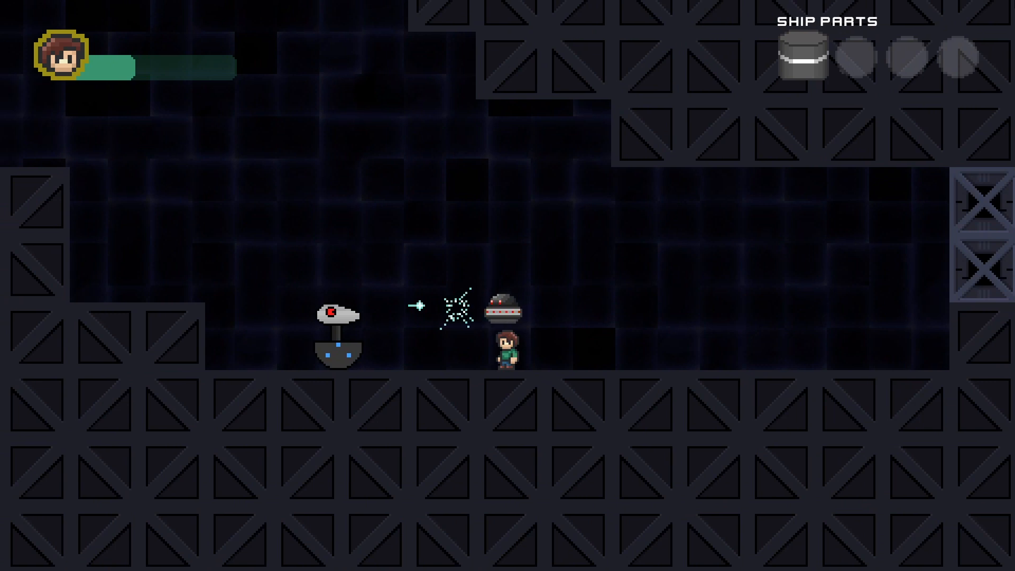
key(Left)
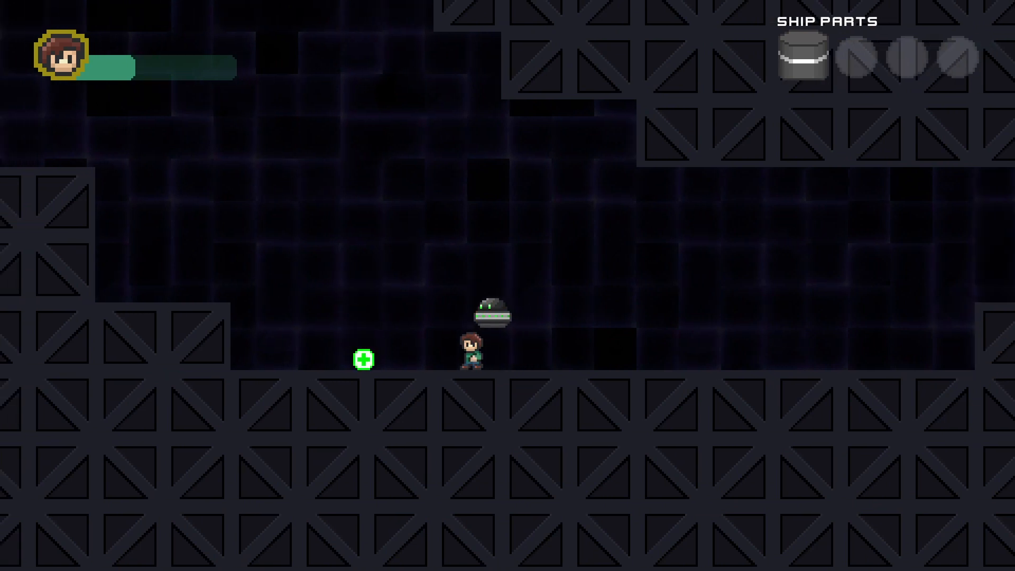
key(Right)
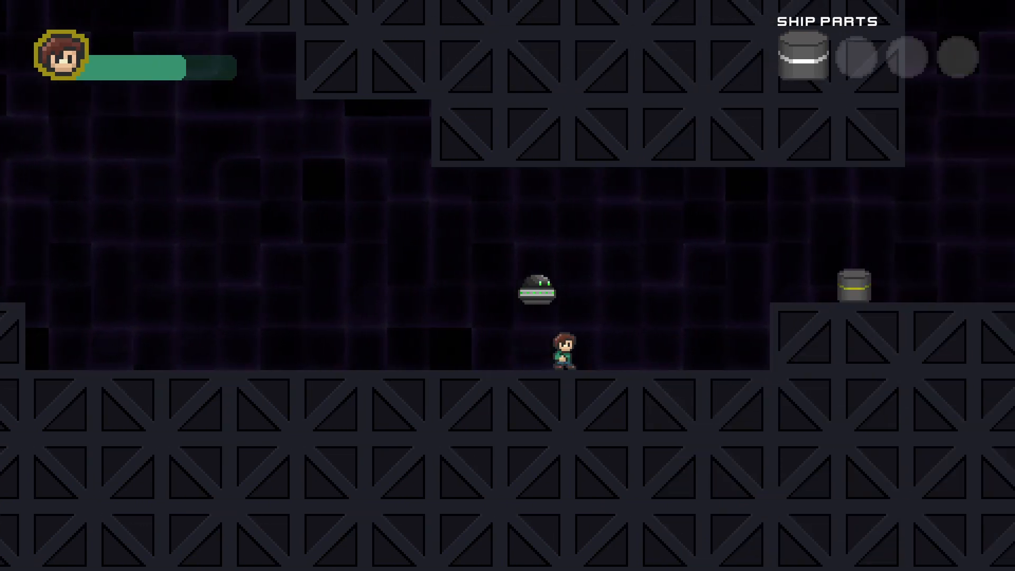
key(space)
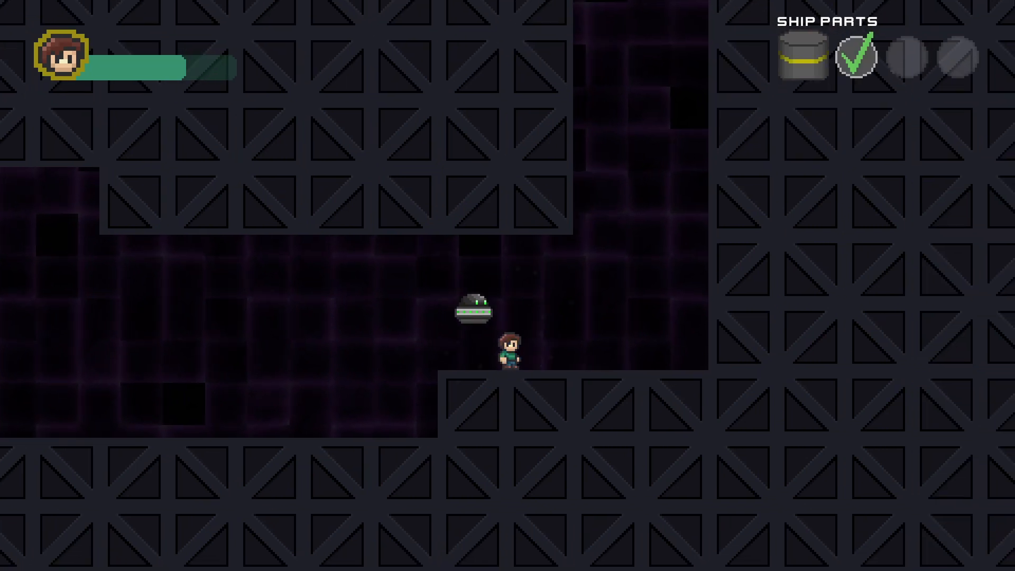
key(Left)
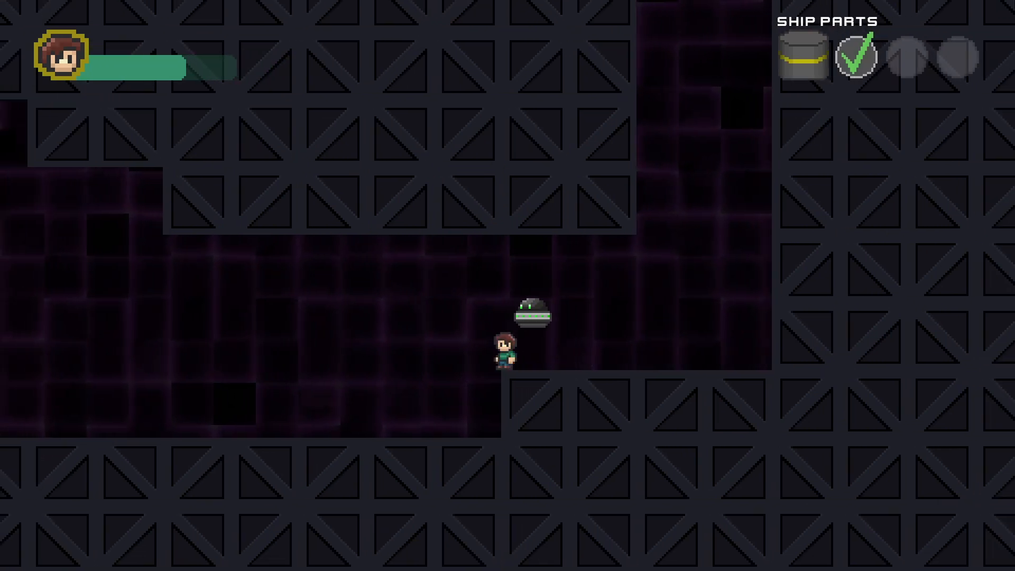
key(Right)
key(space)
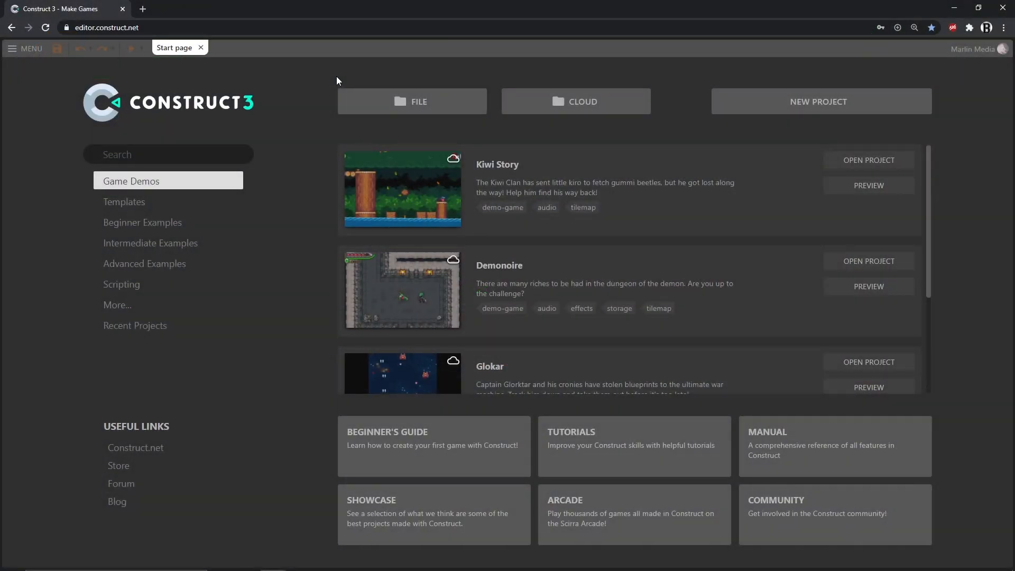
- Create a new project named "drone" with a 640 x 360 landscape viewport, optimized for pixel art
click(785, 98)
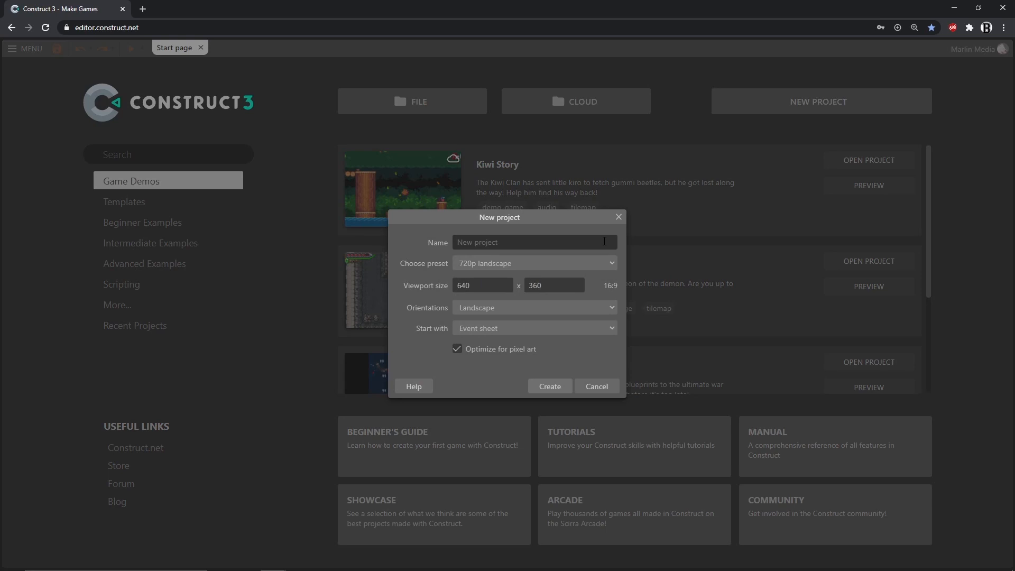
text(drone)
click(547, 387)
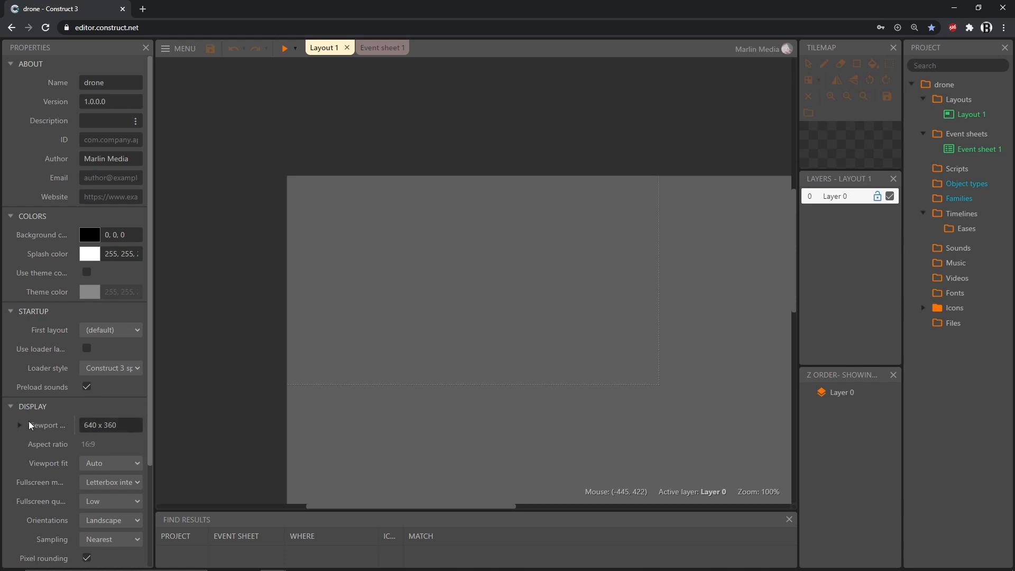
- Check the project's viewport size and set the size of Layout 1 to 640 x 360
click(128, 425)
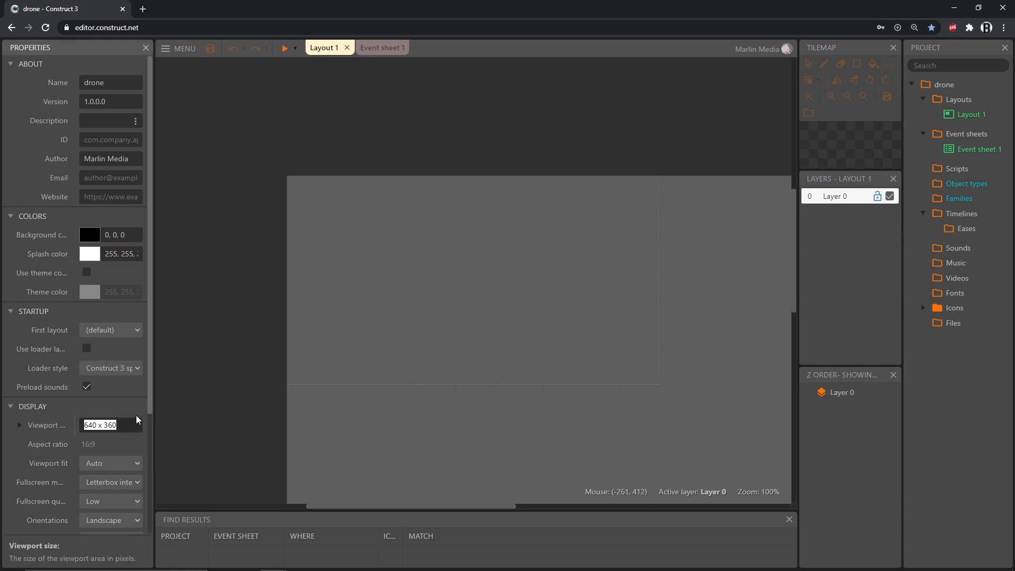
click(220, 148)
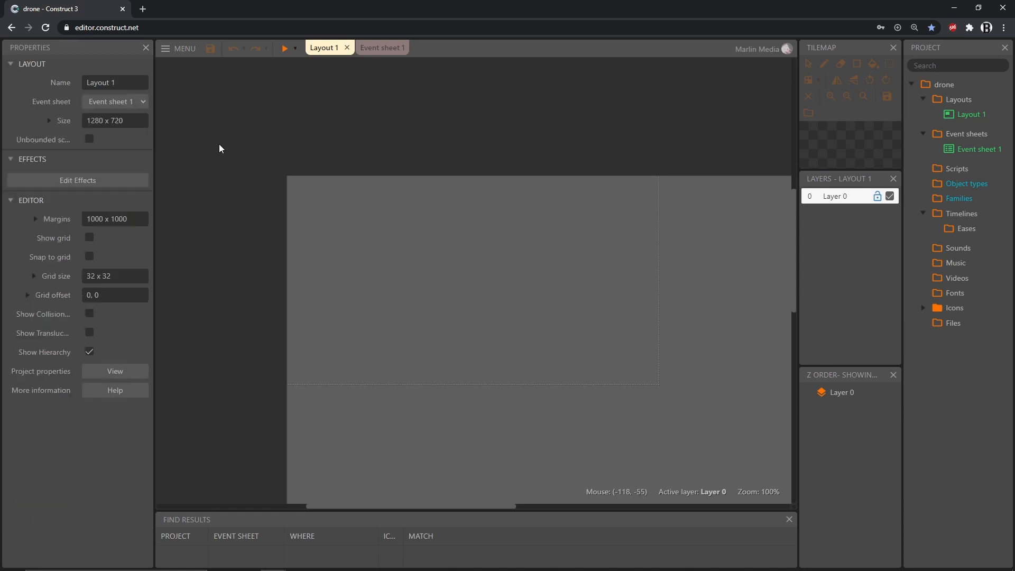
click(128, 122)
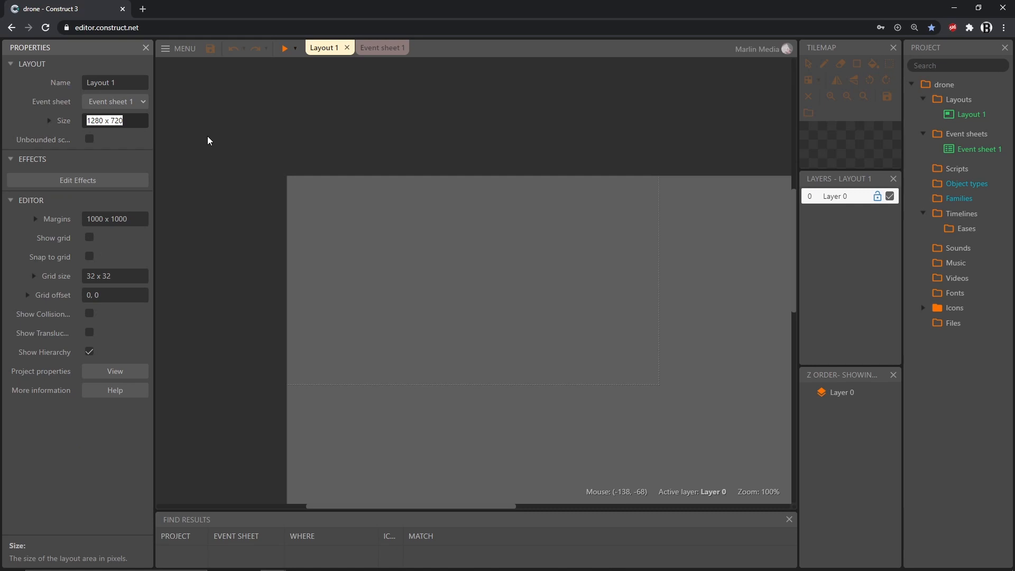
text(640 x 360)
key(Return)
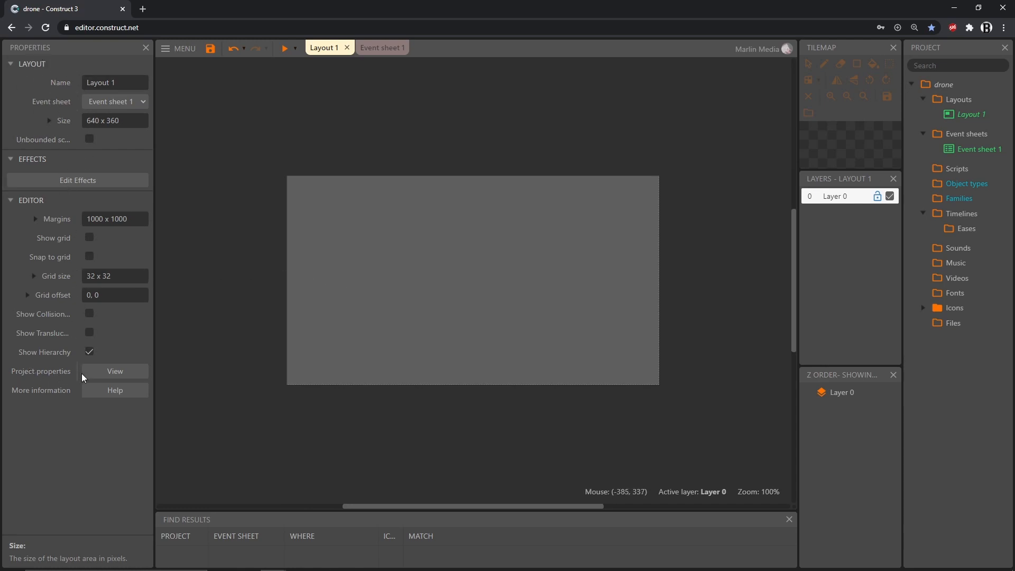
- Review the available fullscreen modes in the project's display properties without changing the setting
click(112, 374)
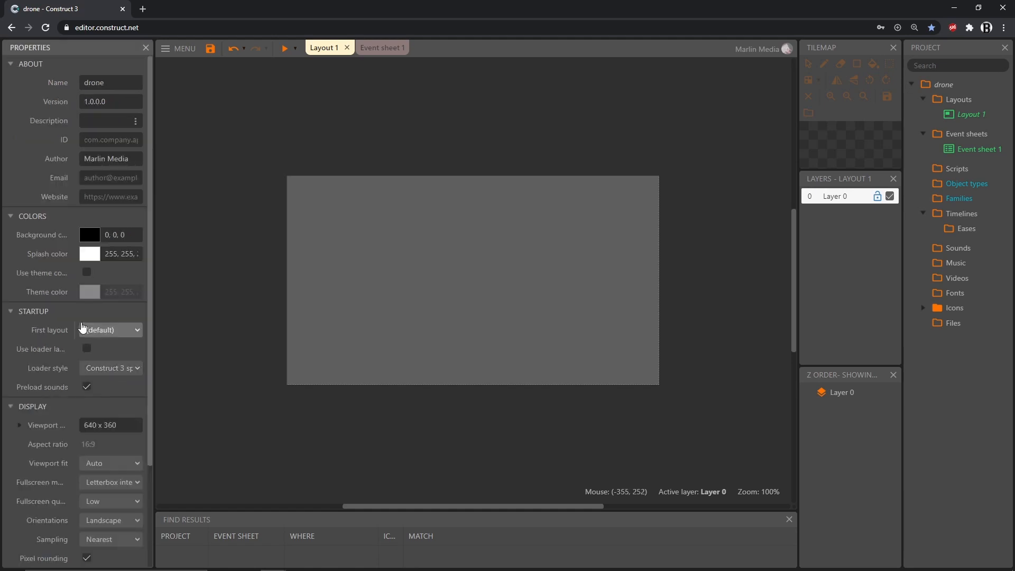
scroll(79, 312, down, 3)
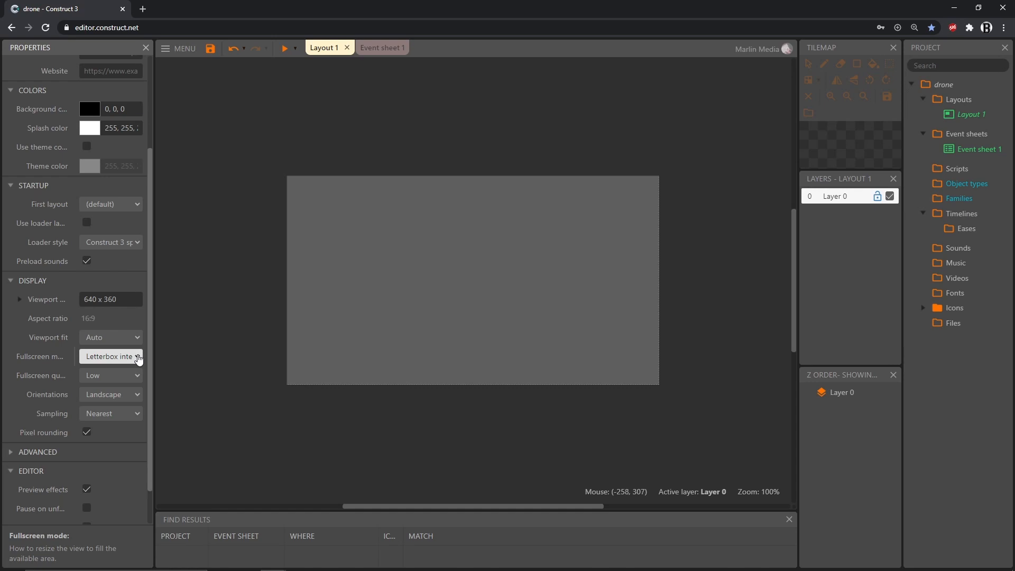
click(139, 359)
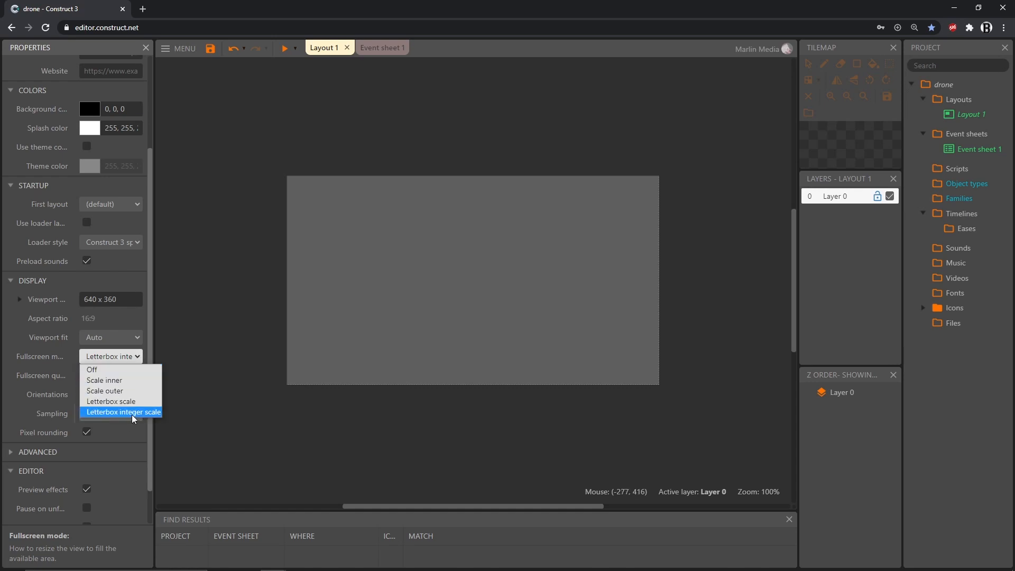
click(263, 263)
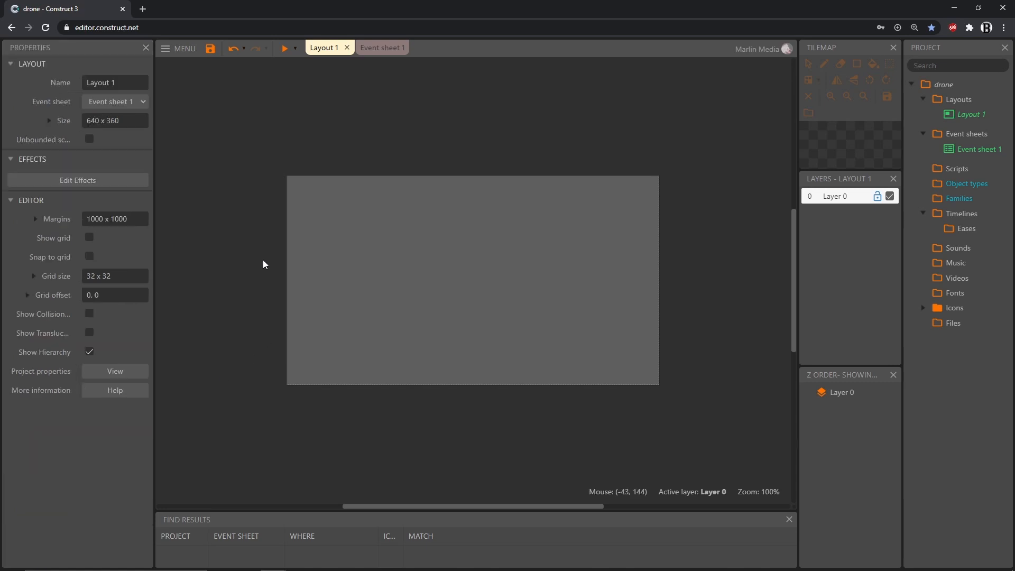
- Preview the layout, maximize, restore and resize the preview window to check its scaling, and close it
click(287, 48)
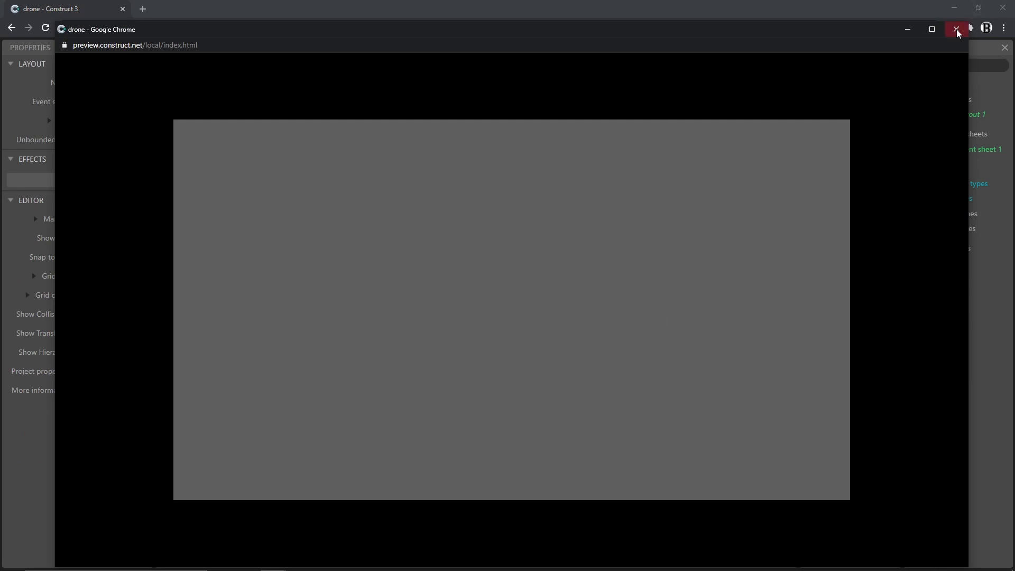
click(932, 29)
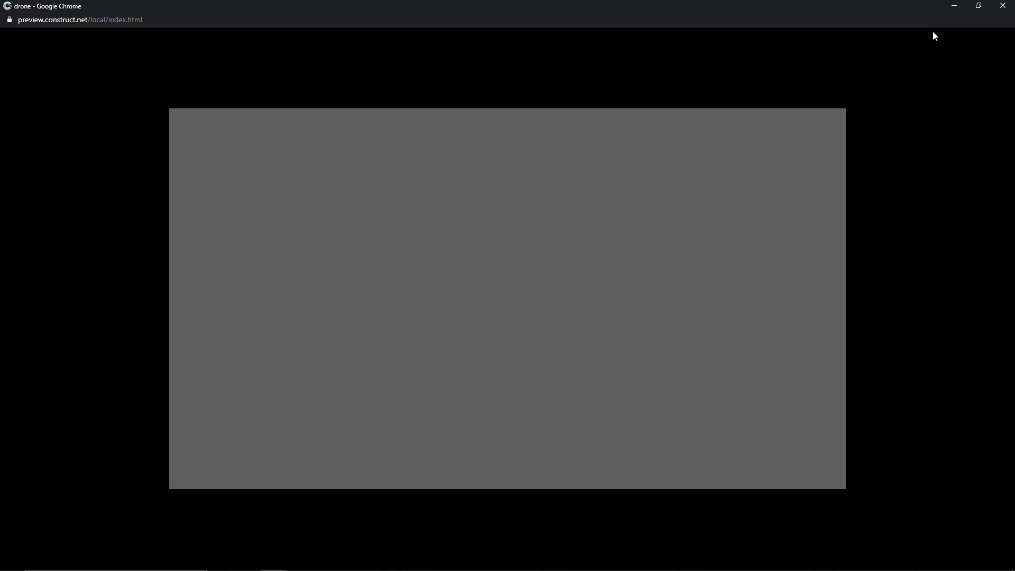
click(980, 8)
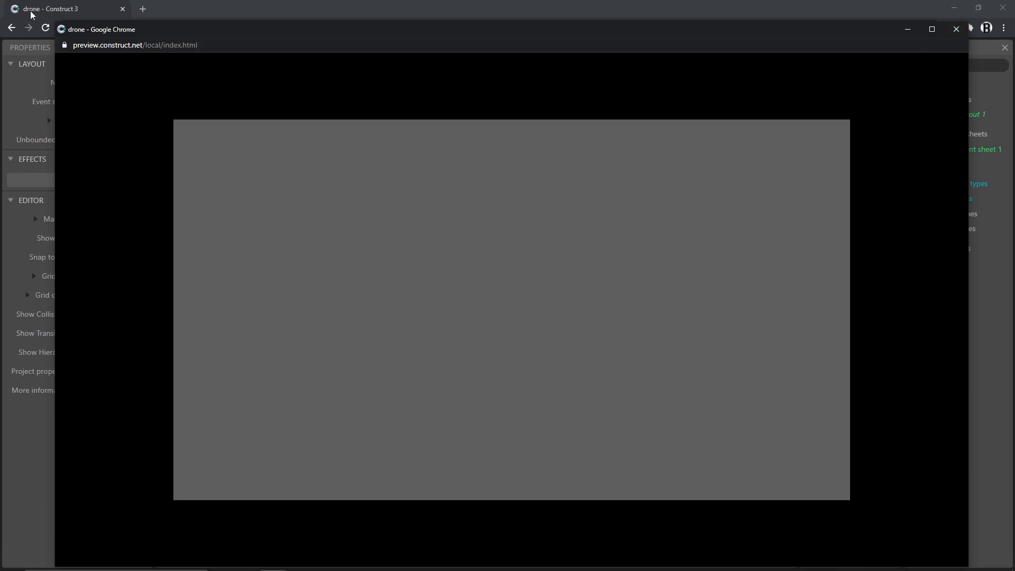
drag(55, 21, 271, 143)
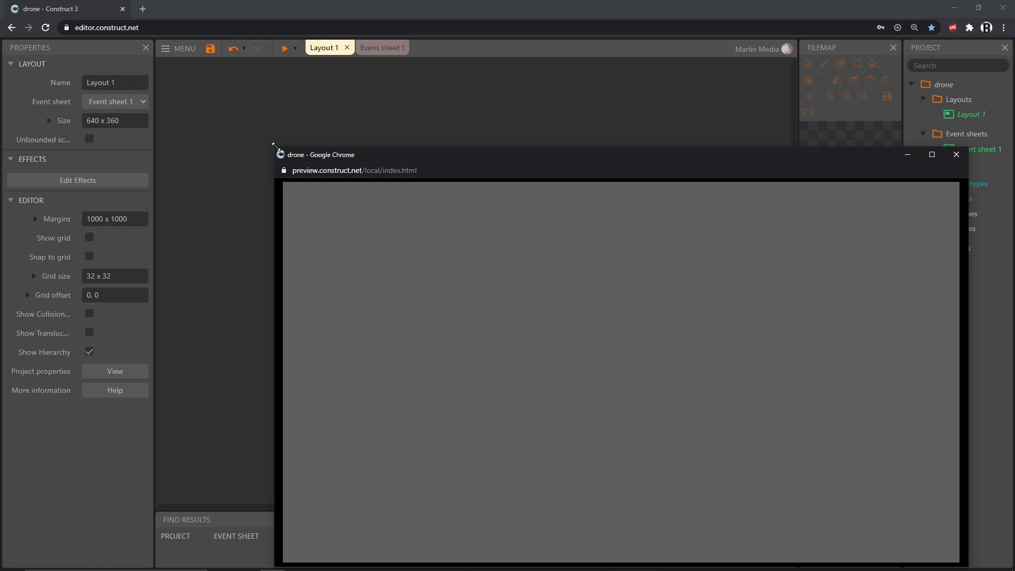
drag(398, 159, 256, 89)
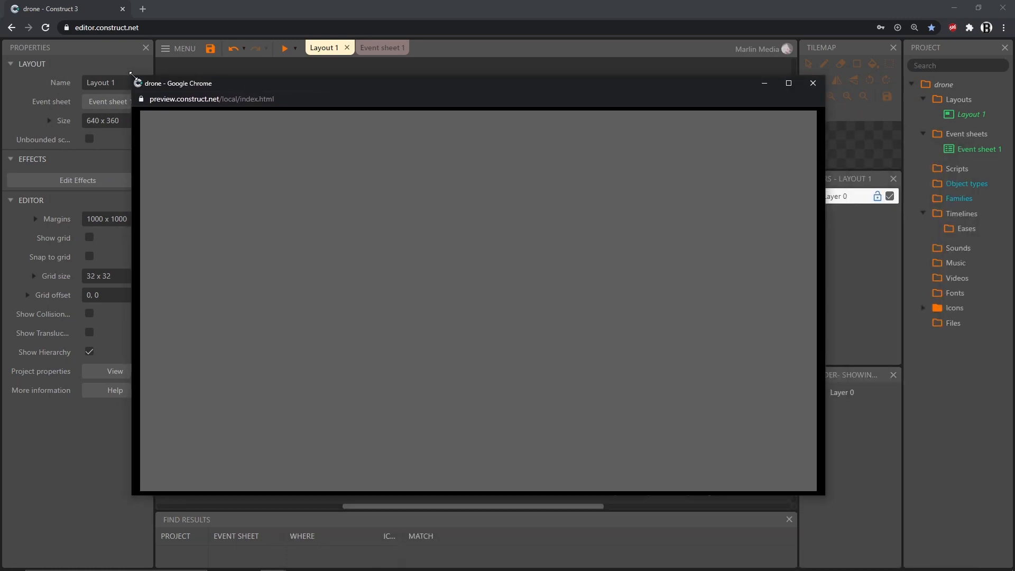
drag(132, 74, 181, 69)
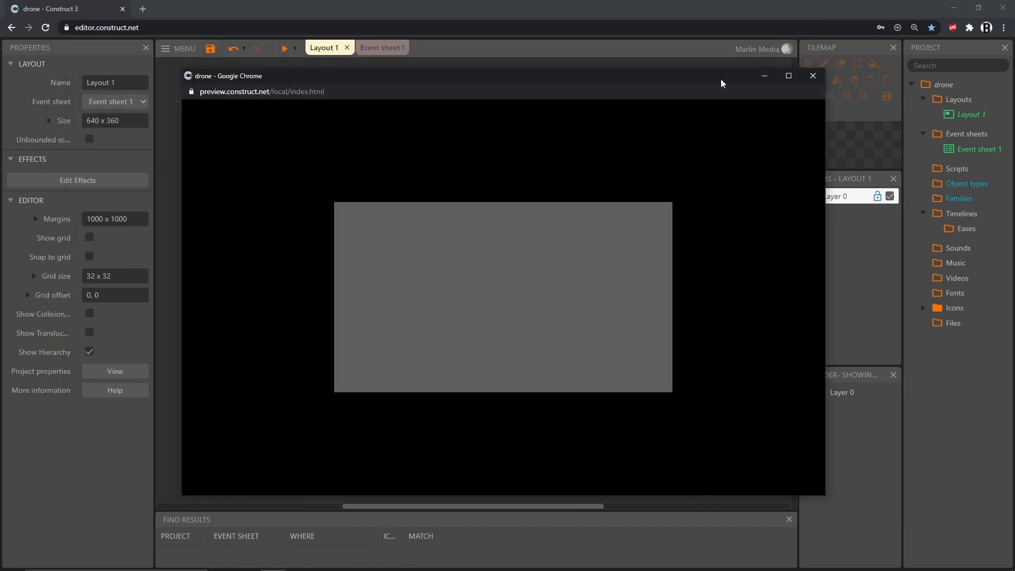
click(813, 76)
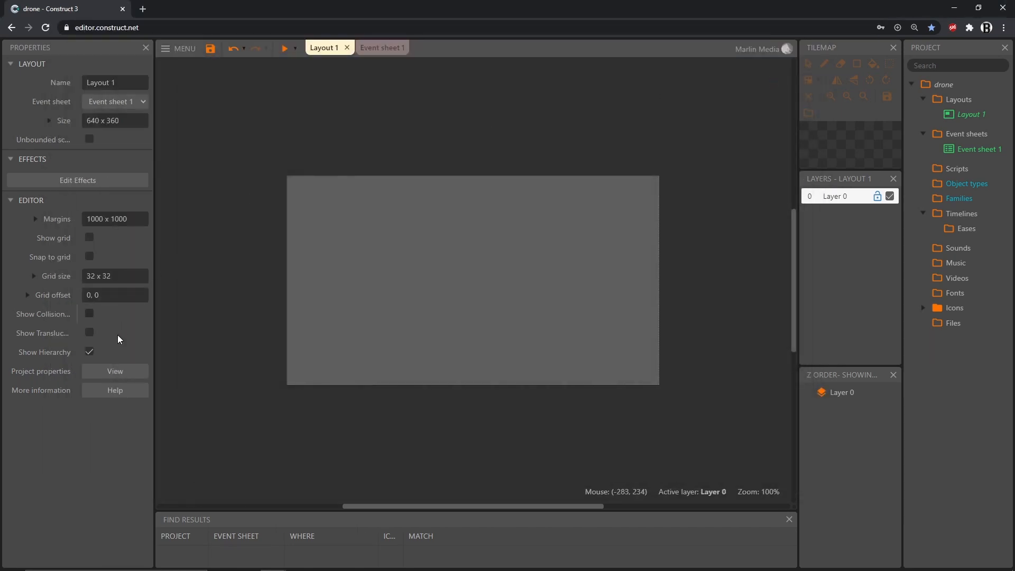
- Set the project's fullscreen mode to Letterbox scale
click(132, 370)
scroll(93, 390, down, 3)
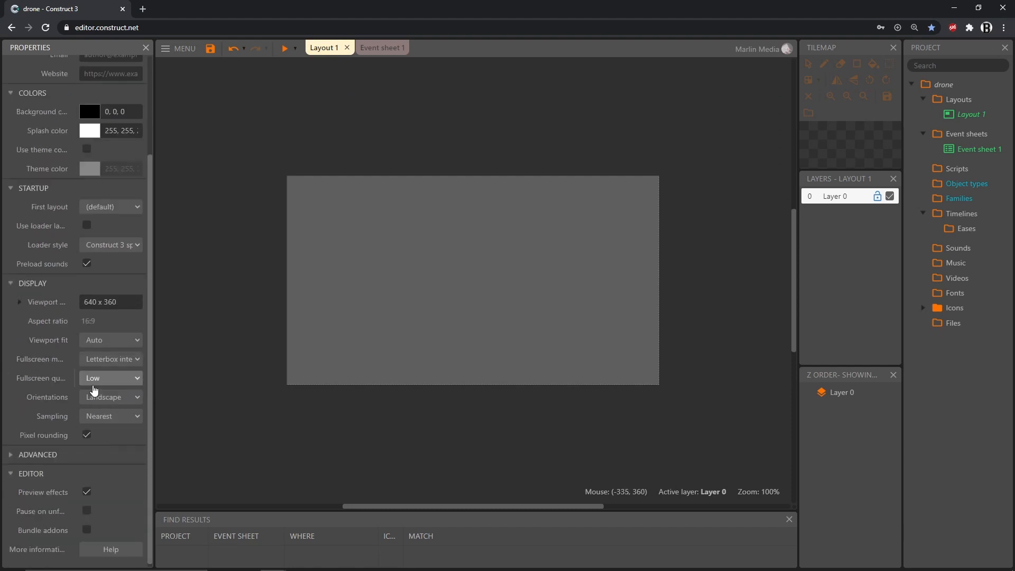
click(131, 357)
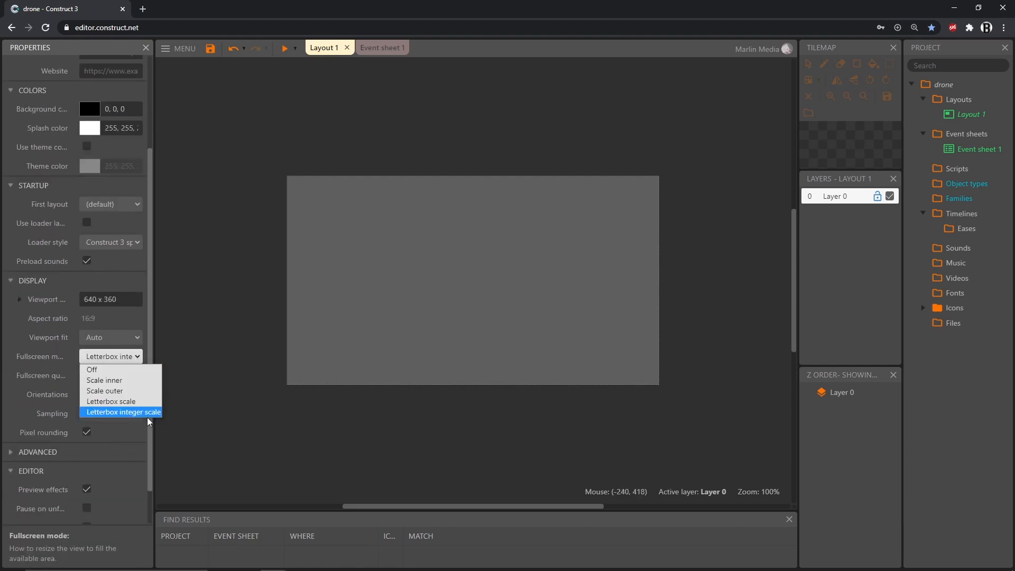
click(124, 403)
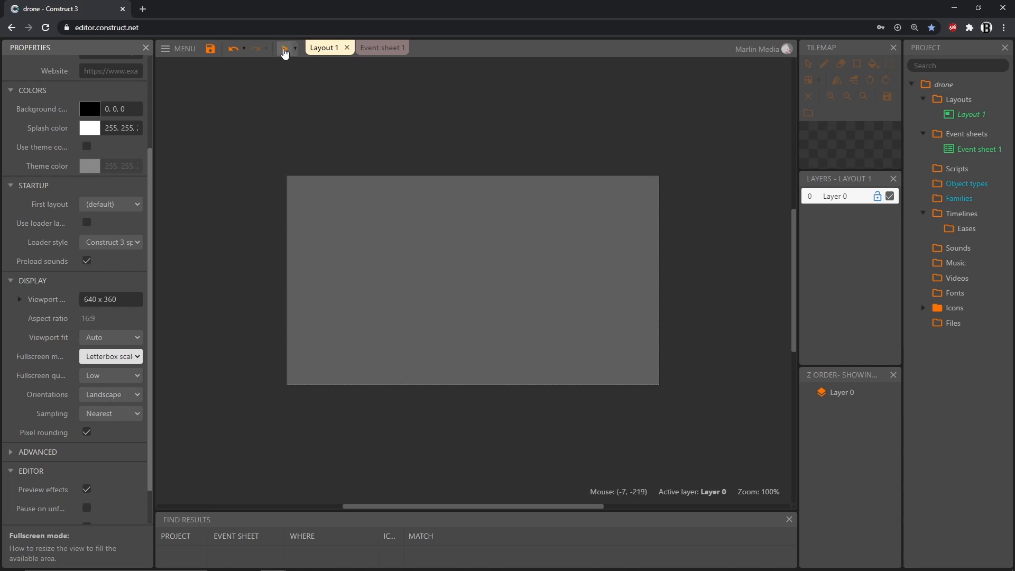
- Preview the layout again, resize the preview window to check the Letterbox scale mode, and close it
click(284, 50)
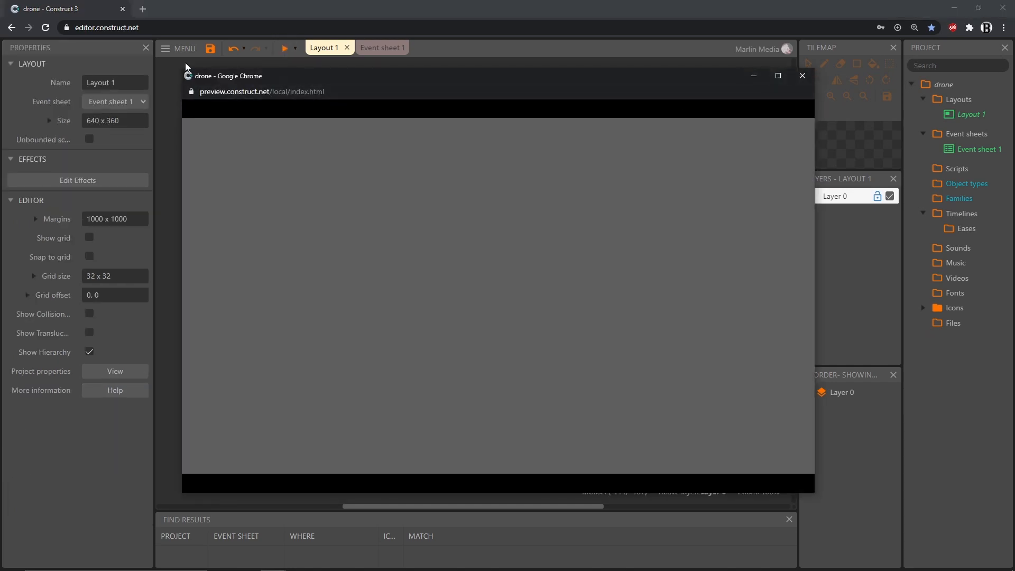
mouse_move(179, 67)
mouse_down()
mouse_move(245, 136)
mouse_move(403, 230)
mouse_move(407, 219)
mouse_move(155, 39)
mouse_move(100, 27)
mouse_move(378, 158)
mouse_move(155, 69)
mouse_move(81, 62)
mouse_move(493, 191)
mouse_move(71, 32)
mouse_move(167, 59)
mouse_up()
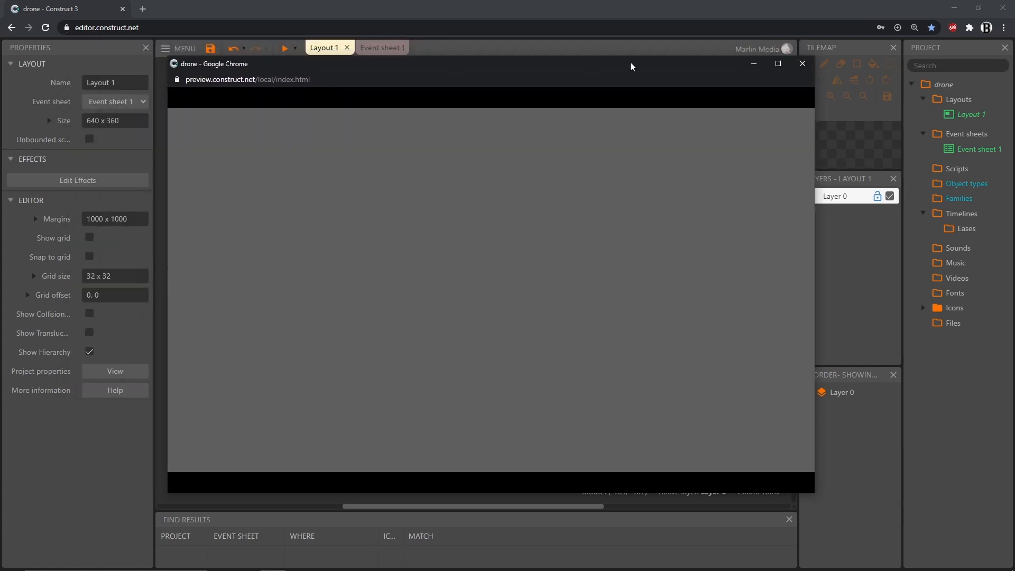
click(801, 63)
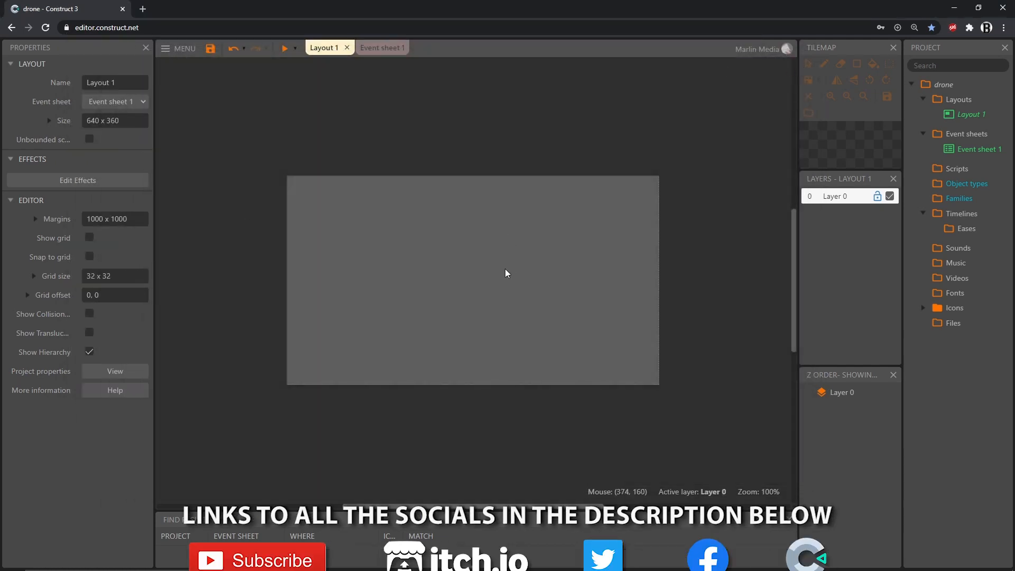
- Insert a new Sprite object and place it in the left half of the layout
ctrl+scroll(503, 265, up, 2)
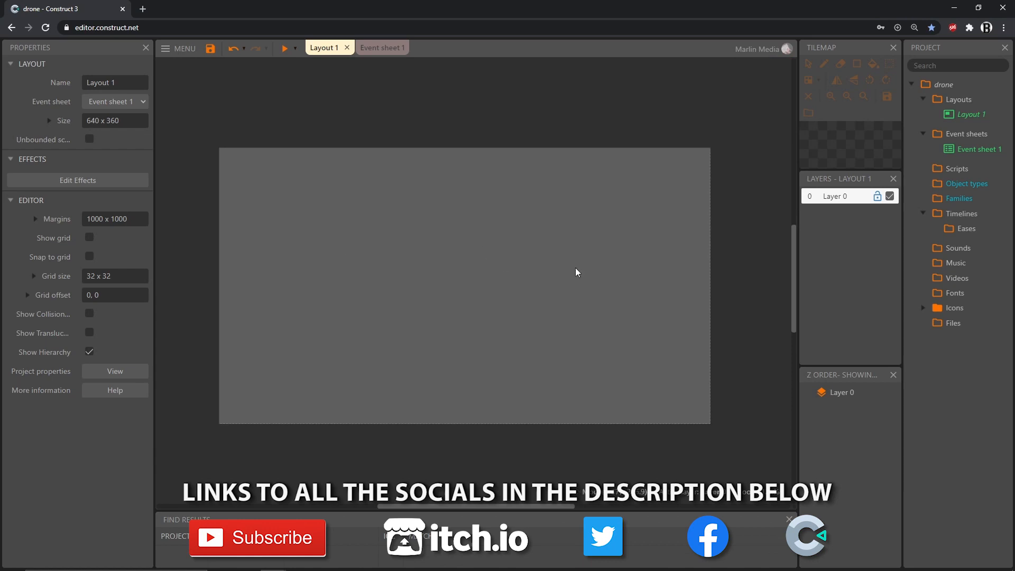
double_click(465, 277)
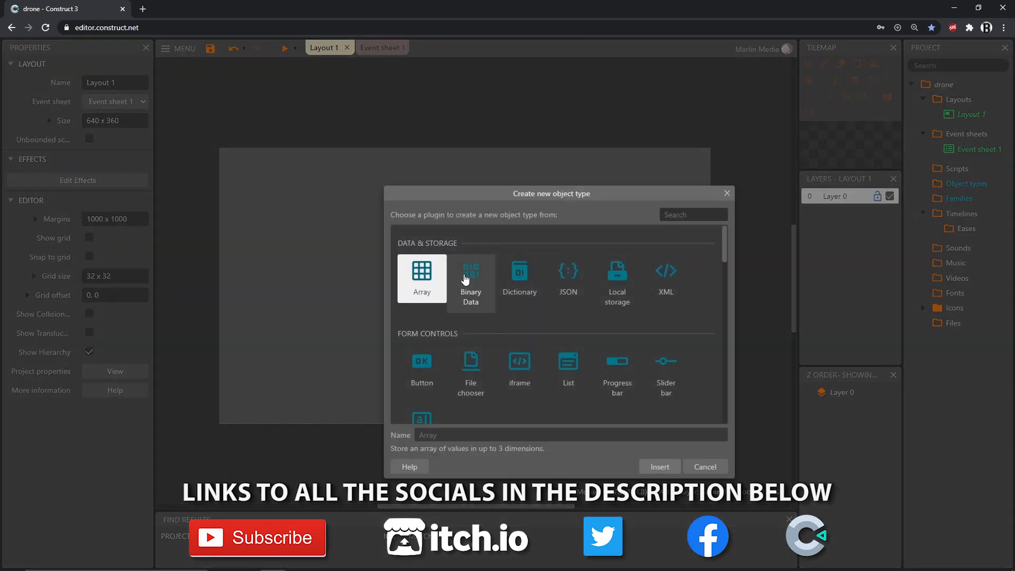
scroll(478, 282, down, 3)
click(581, 314)
double_click(582, 315)
click(428, 324)
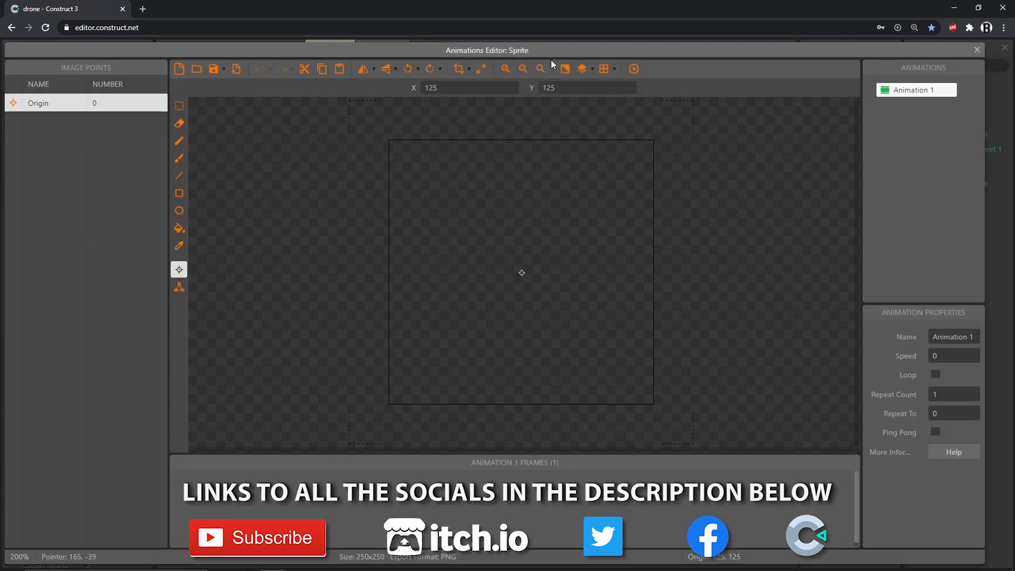
- Resize the new sprite's image canvas to 16 x 16 pixels
click(481, 69)
text(16)
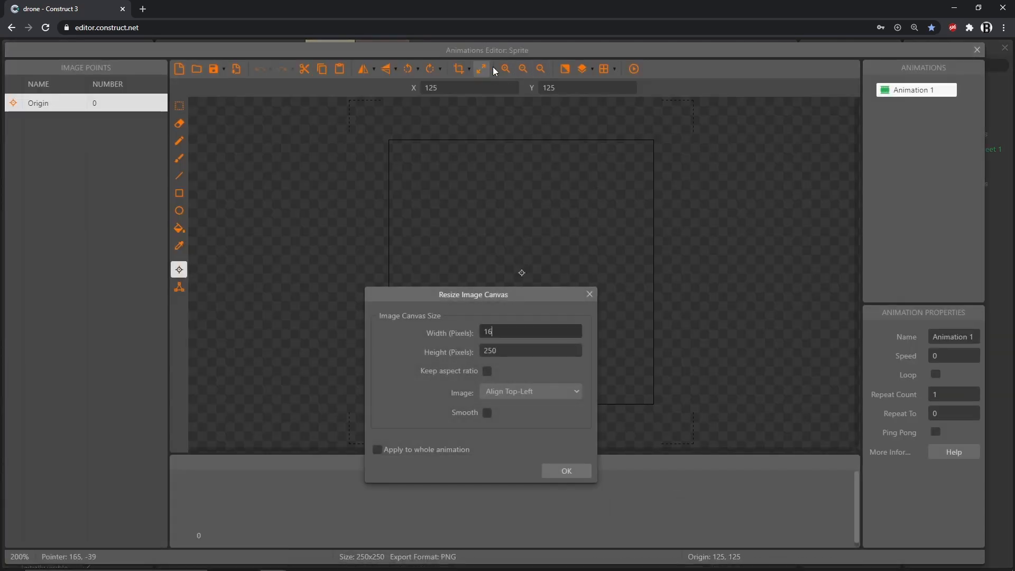
key(Tab)
text(16)
key(Return)
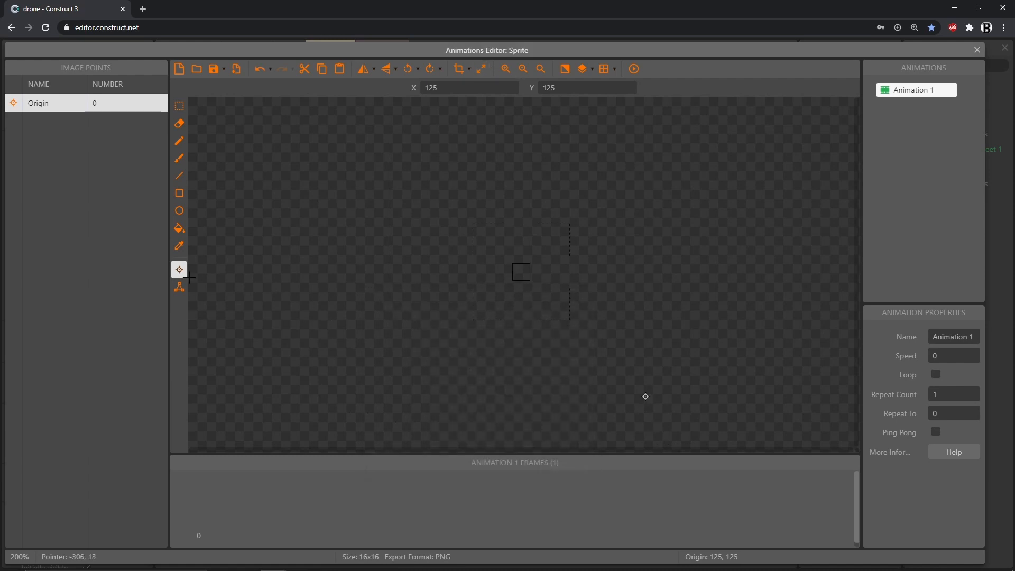
- Set the sprite's origin to the bottom middle of the image at 8, 16
click(178, 272)
key(KP_2)
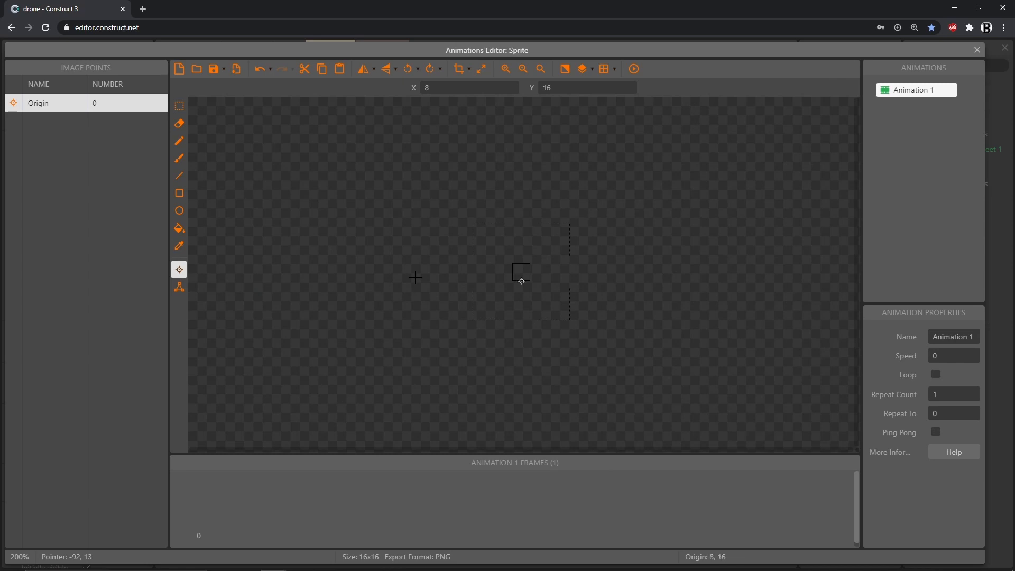
right_click(58, 101)
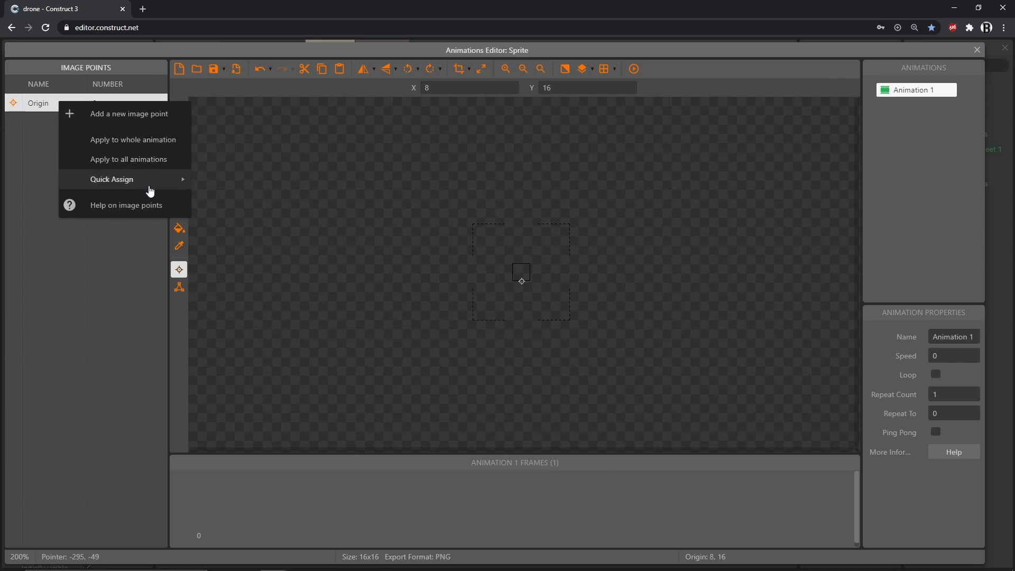
mouse_move(150, 191)
click(251, 335)
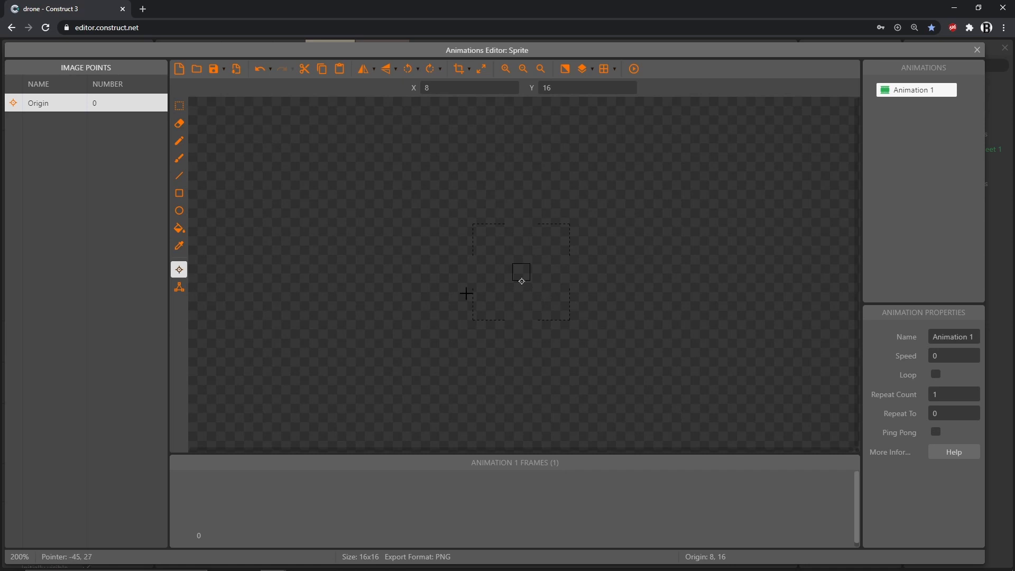
- Fill the canvas with muted green (hue 117.98, saturation 27.86, luminance 38.86) and close the Animations Editor
click(179, 232)
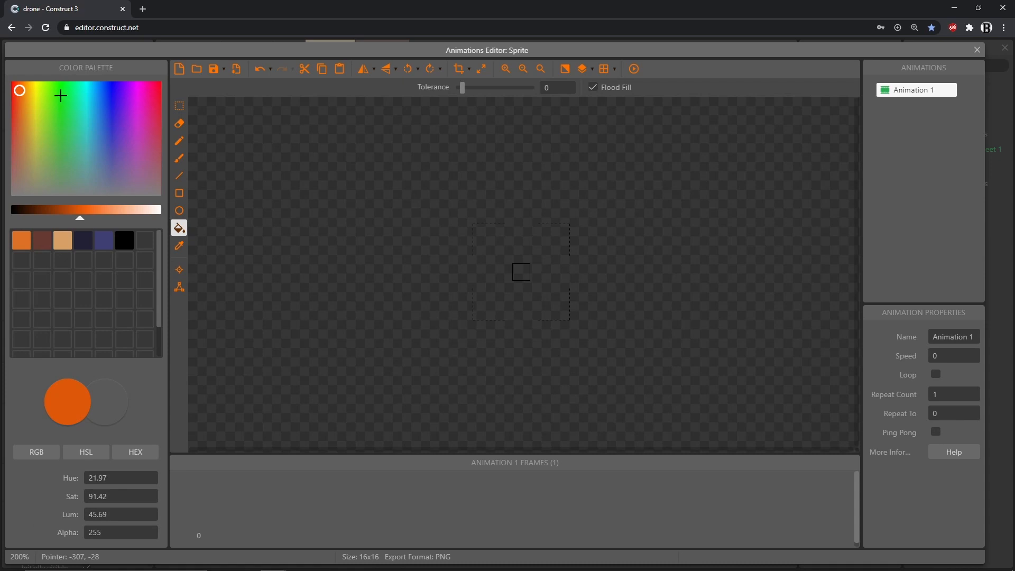
click(61, 95)
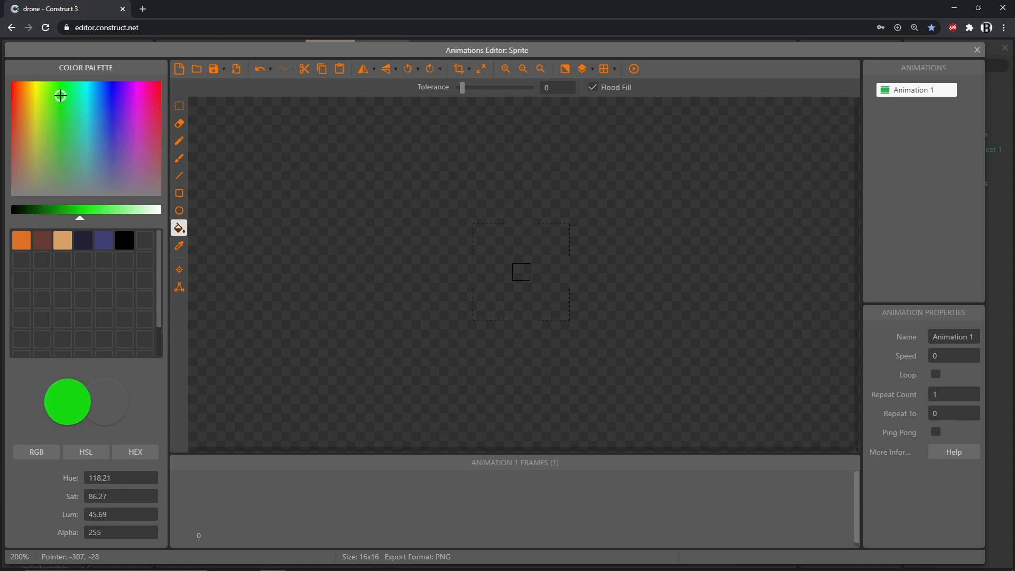
click(52, 214)
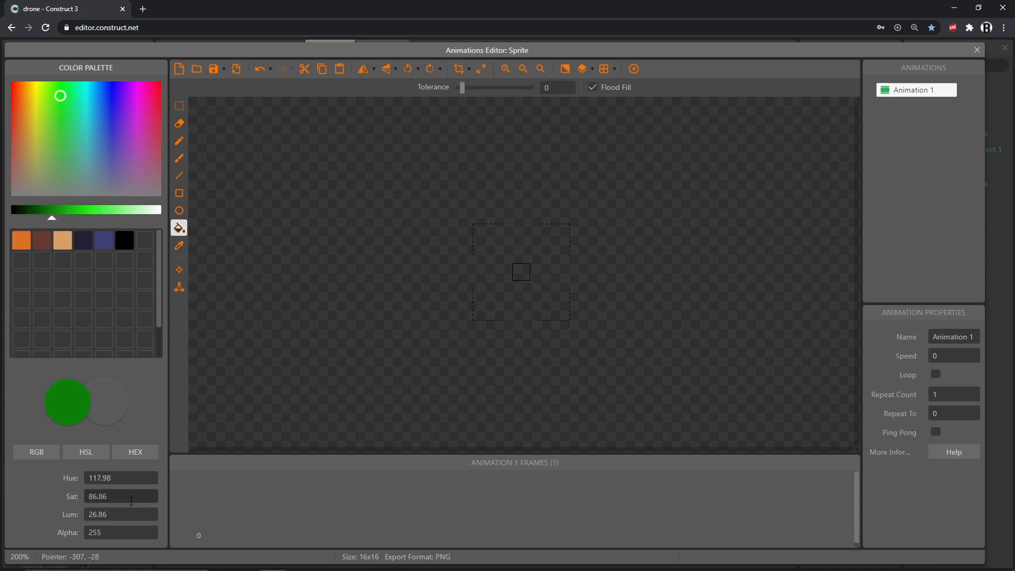
mouse_move(131, 500)
mouse_down()
mouse_move(120, 532)
mouse_move(118, 509)
mouse_up()
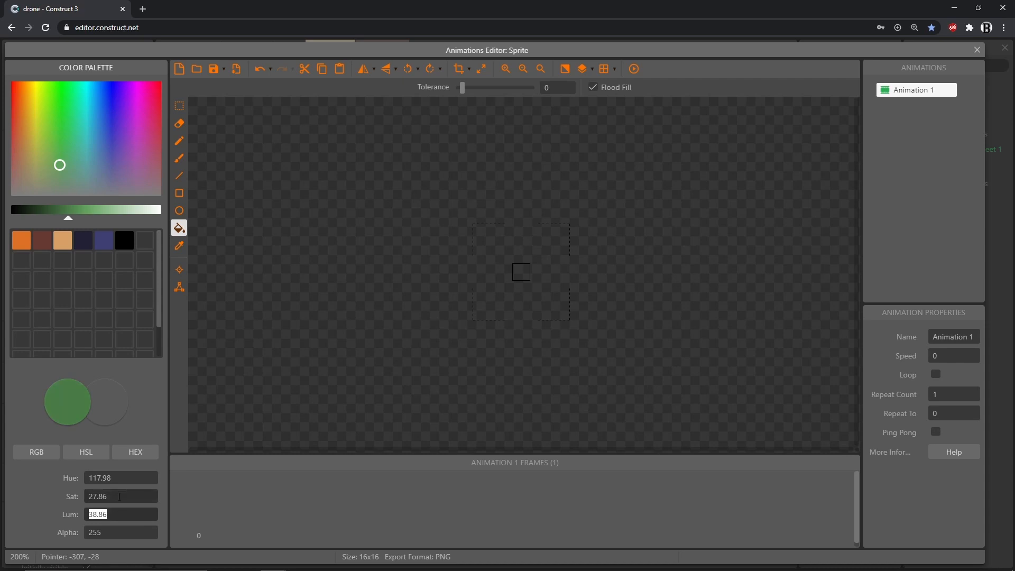
click(526, 275)
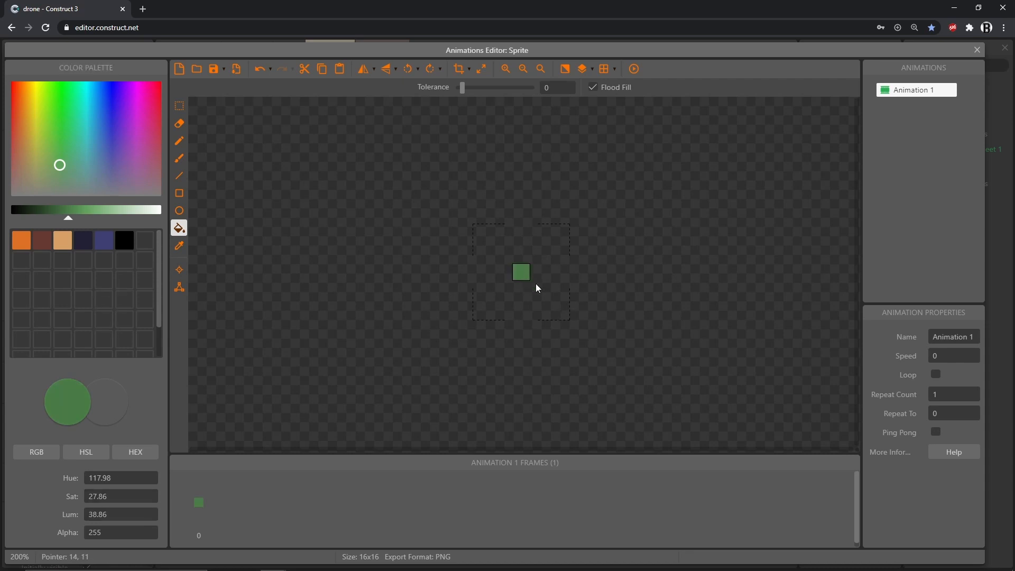
scroll(560, 293, up, 3)
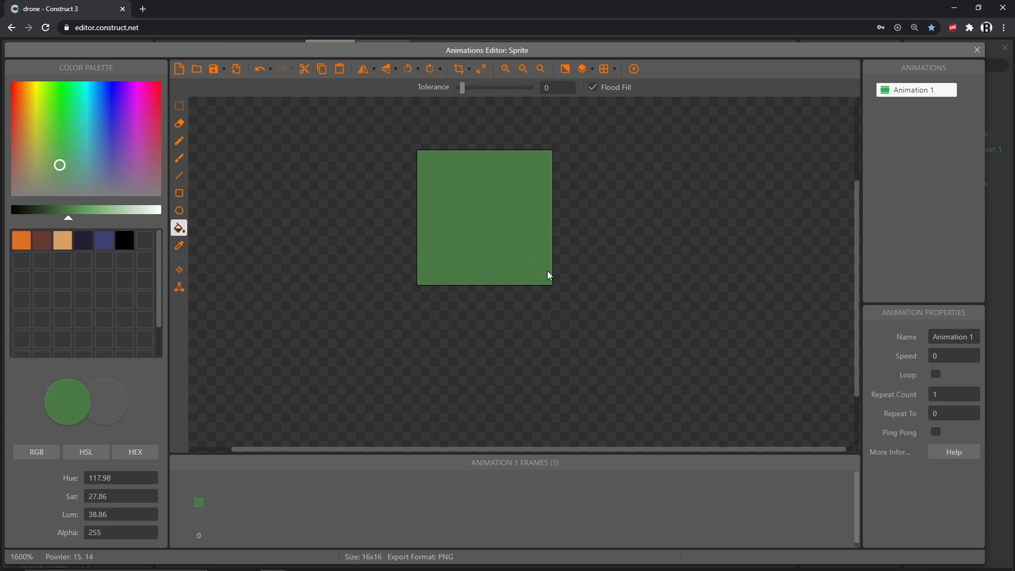
click(977, 50)
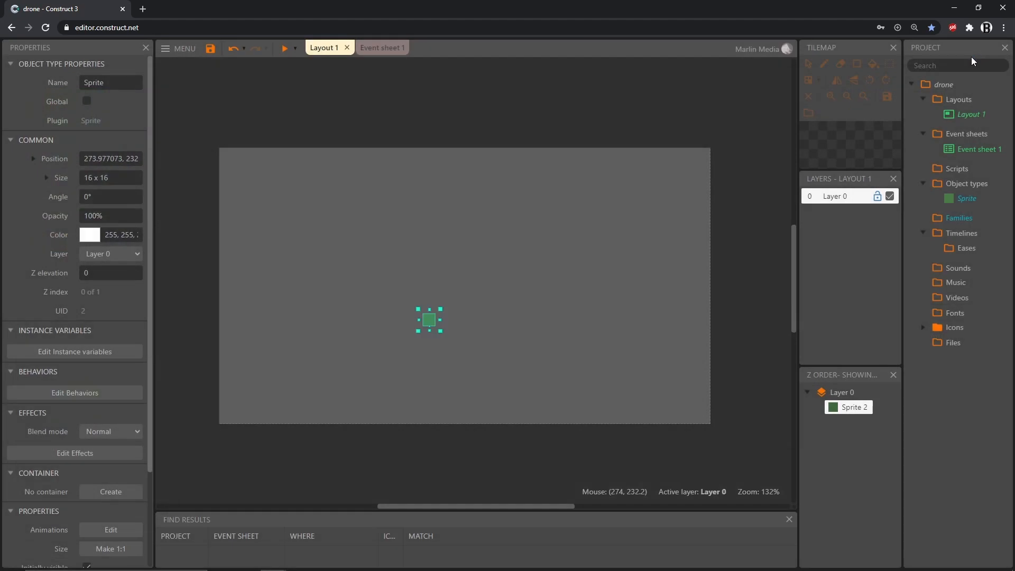
- Rename the green sprite object as ground
click(121, 86)
text(ground)
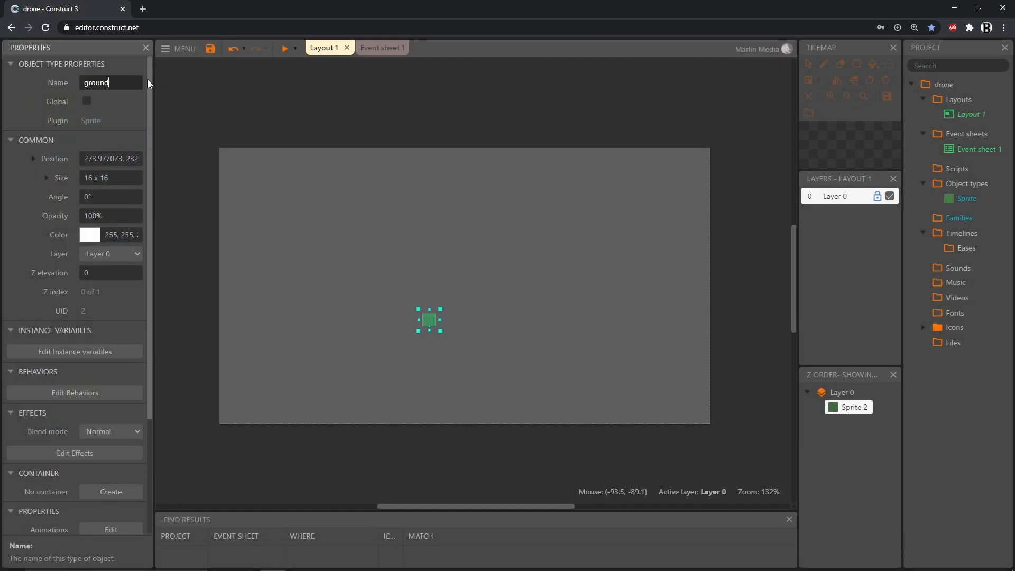
key(Return)
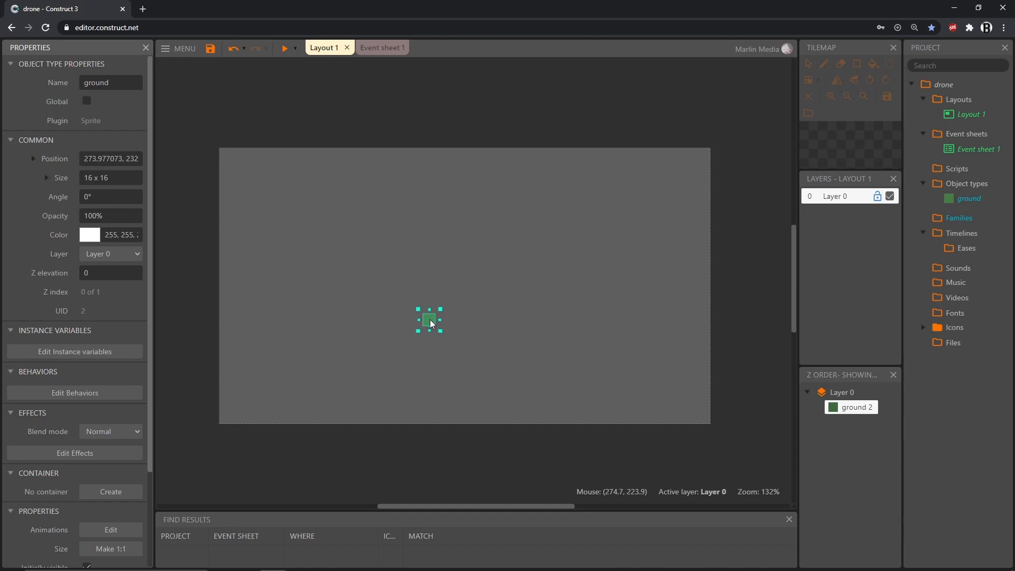
- Set the ground sprite's origin to Bottom Left at 0, 16 and close the Animations Editor
double_click(429, 318)
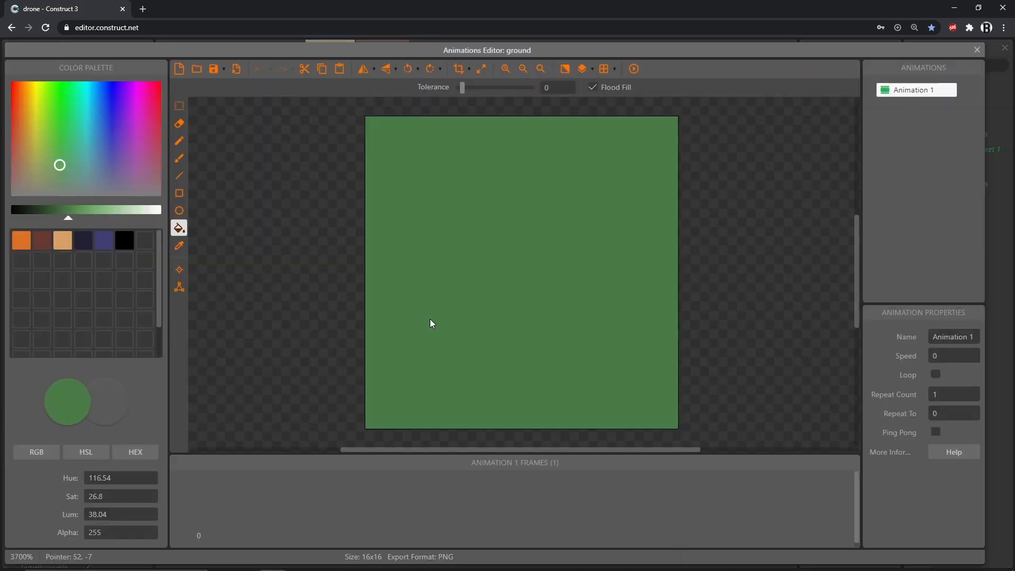
click(179, 270)
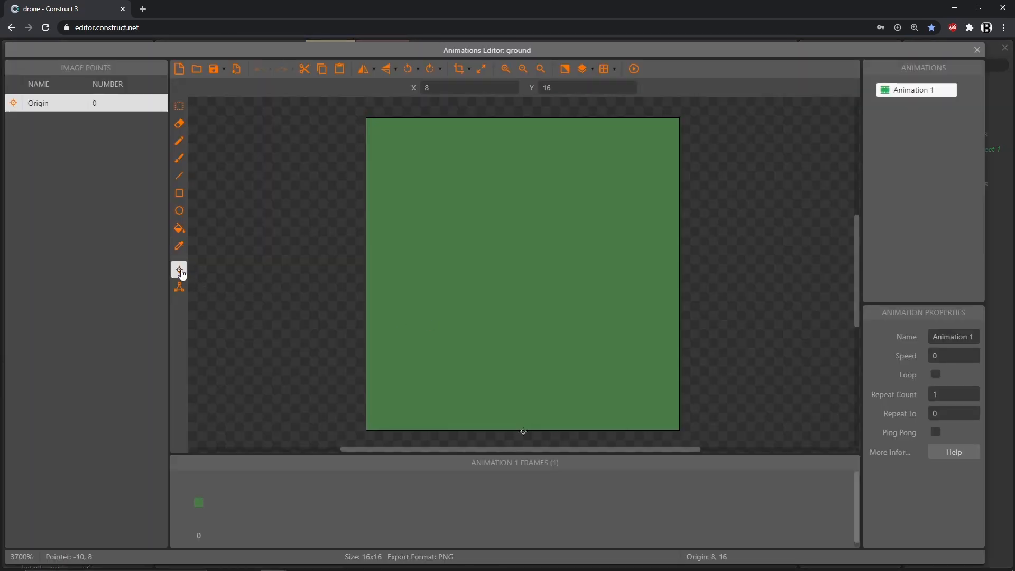
click(523, 429)
right_click(57, 106)
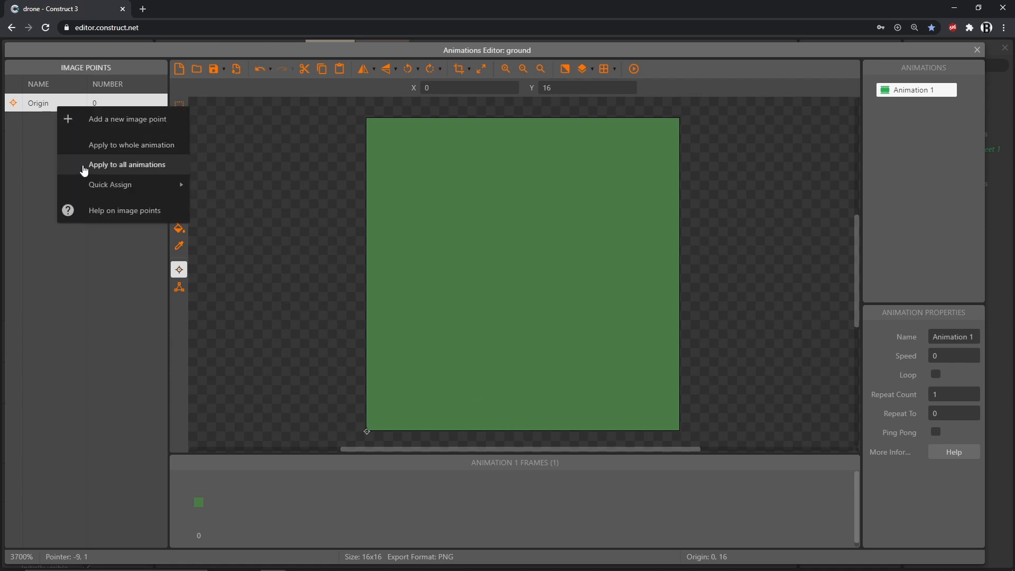
mouse_move(136, 191)
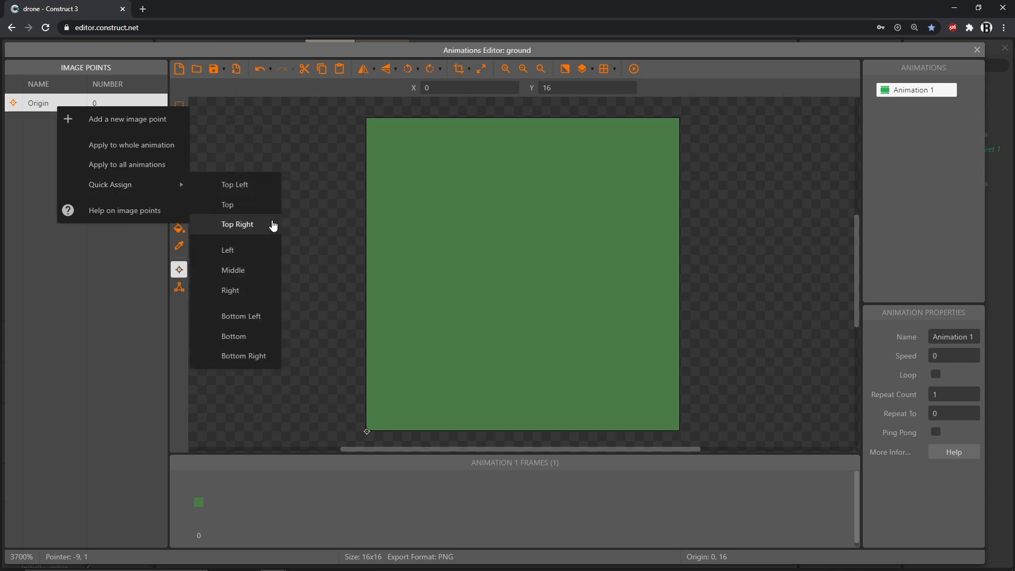
click(254, 316)
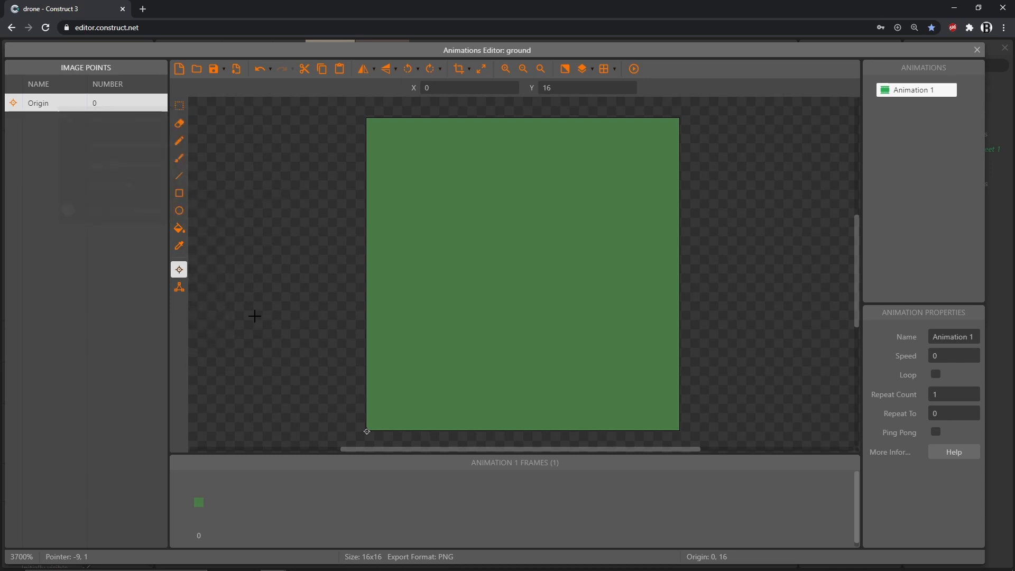
click(977, 50)
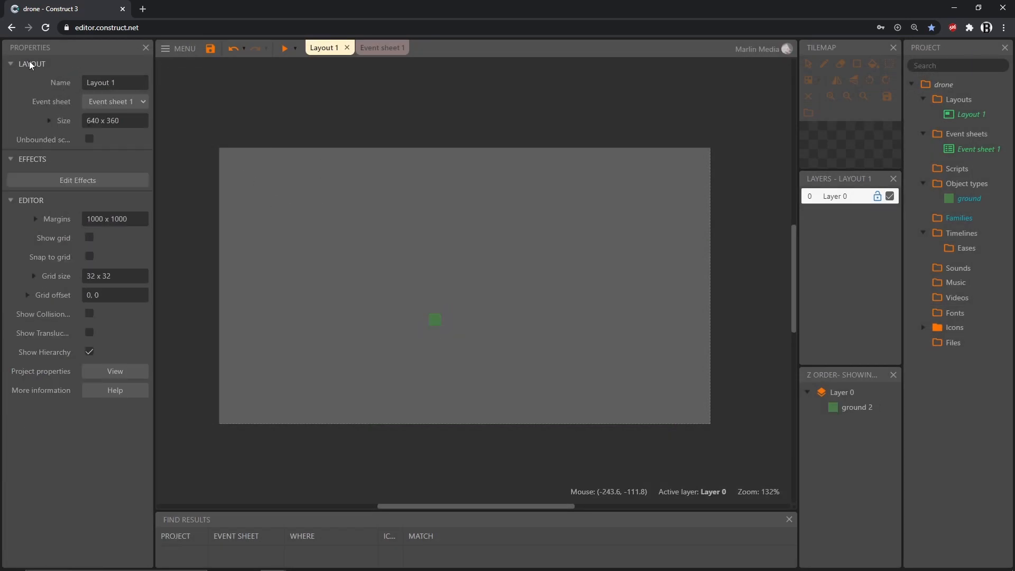
- Set the layout's grid size to 16 x 16 and enable snap to grid
click(124, 280)
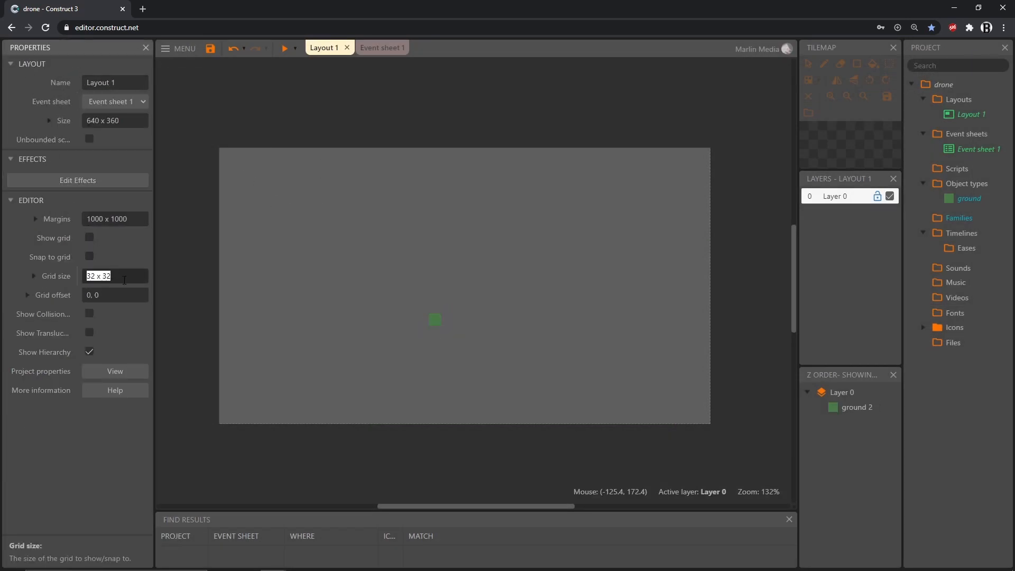
text(16,16)
click(89, 257)
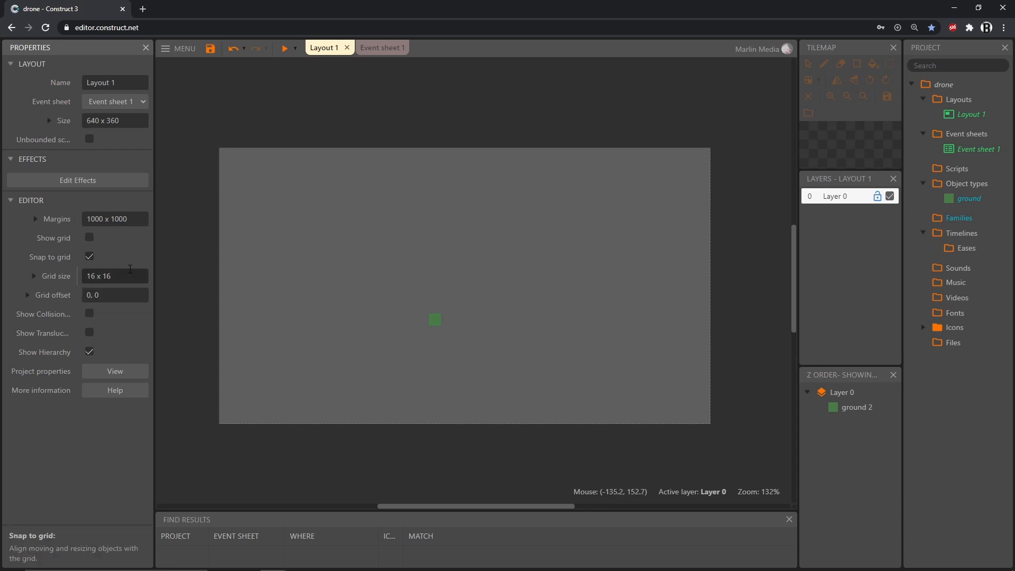
- Move the ground sprite to -16, 256 and stretch it to 672 x 16 so it spans the layout's width
drag(437, 324, 215, 345)
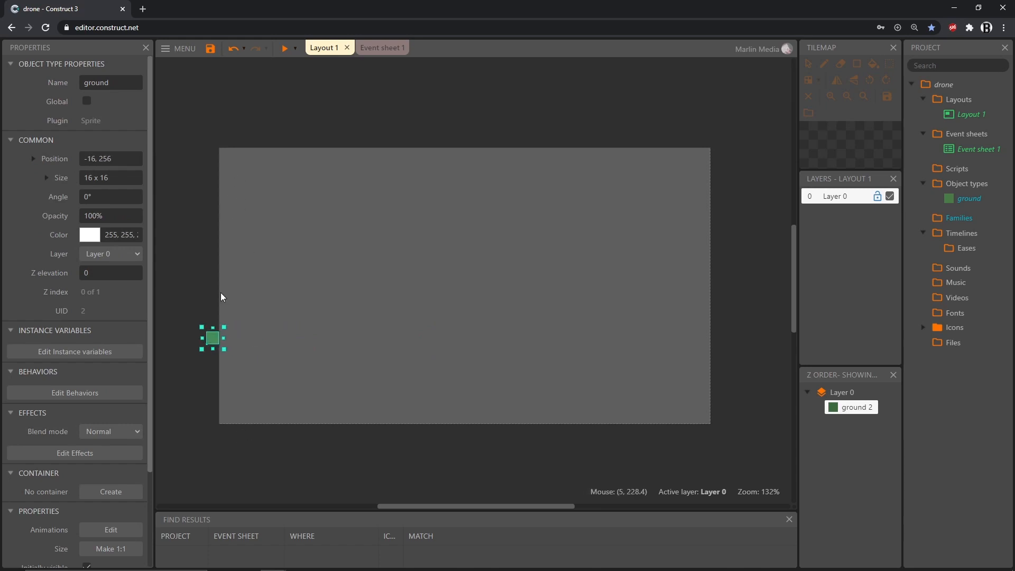
drag(222, 339, 727, 365)
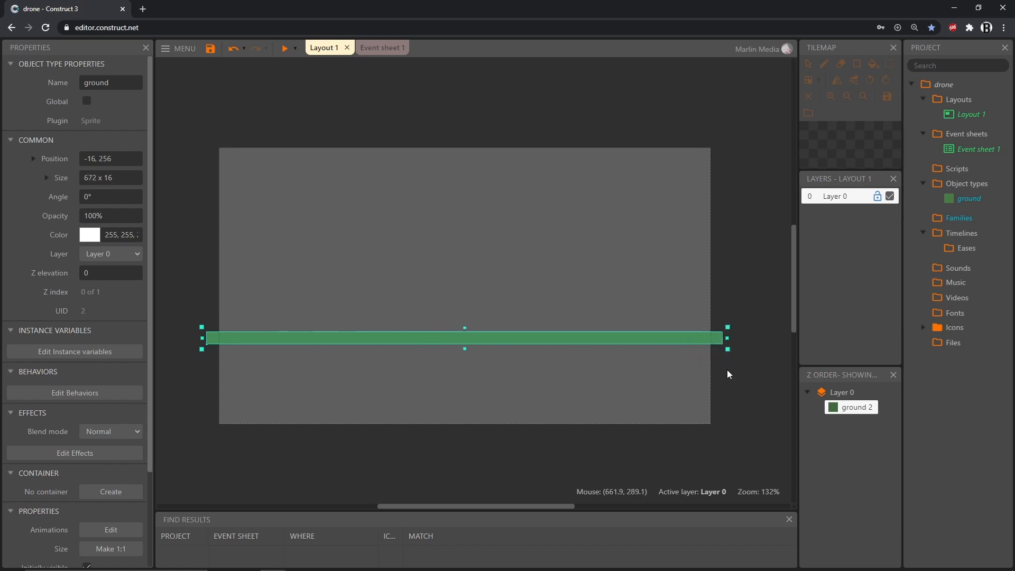
- Insert another Sprite object and place it just above the ground near the layout's centre, at about 304, 224
double_click(425, 260)
scroll(449, 275, down, 3)
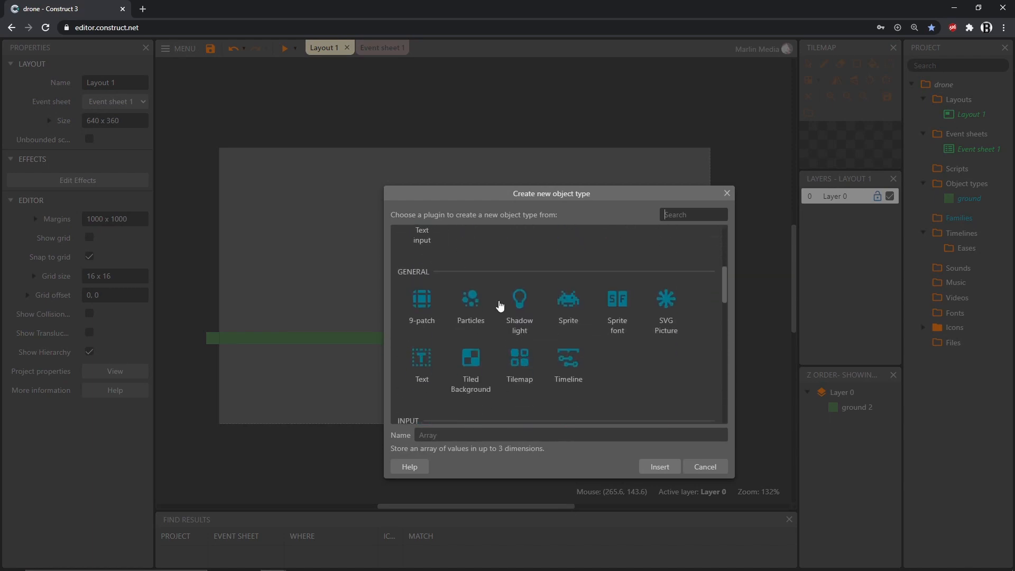
double_click(564, 302)
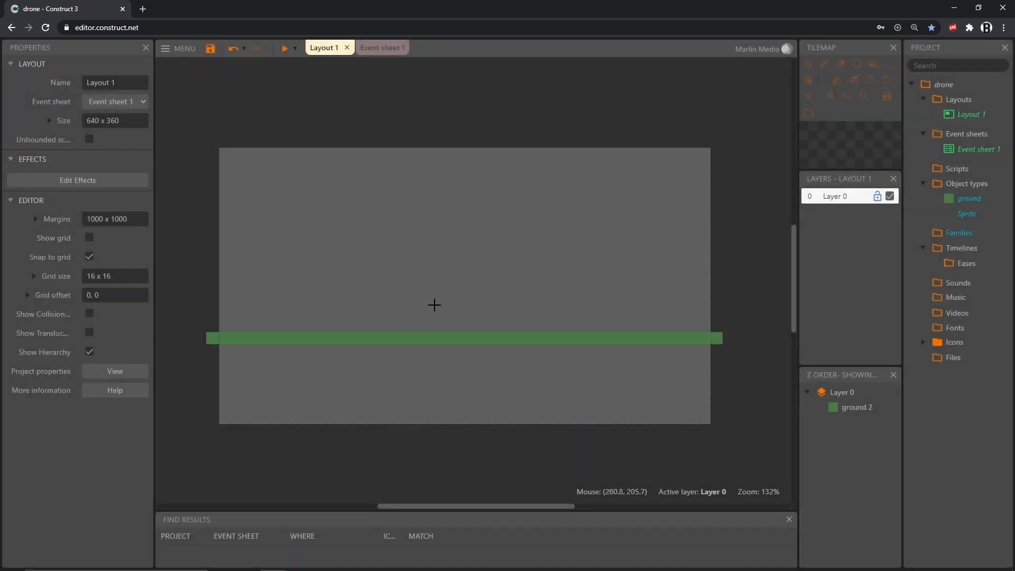
click(454, 315)
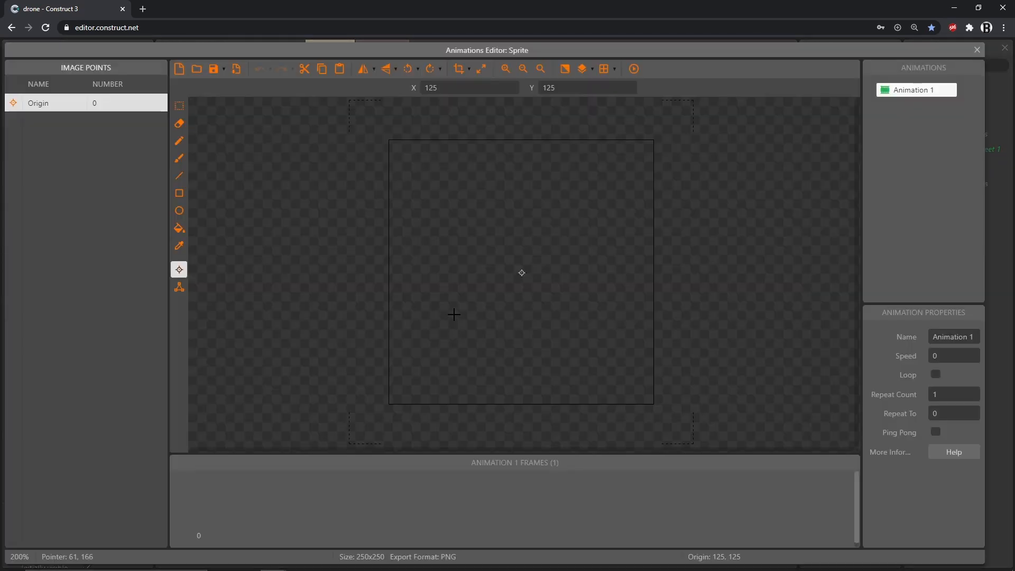
- Resize the second sprite's image canvas to 16 x 20 pixels and set its origin to the bottom middle
click(481, 70)
text(16)
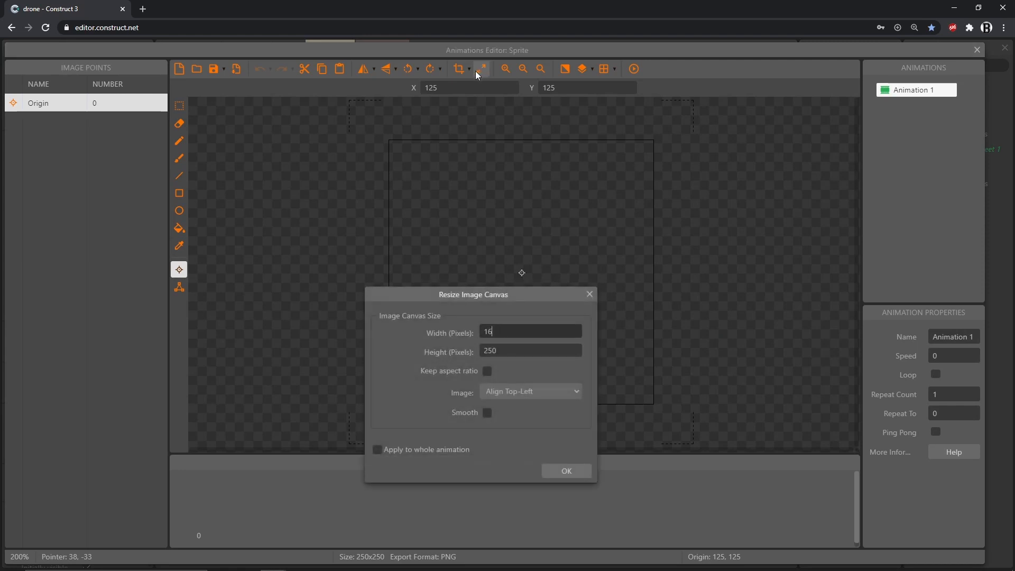
key(Tab)
text(20)
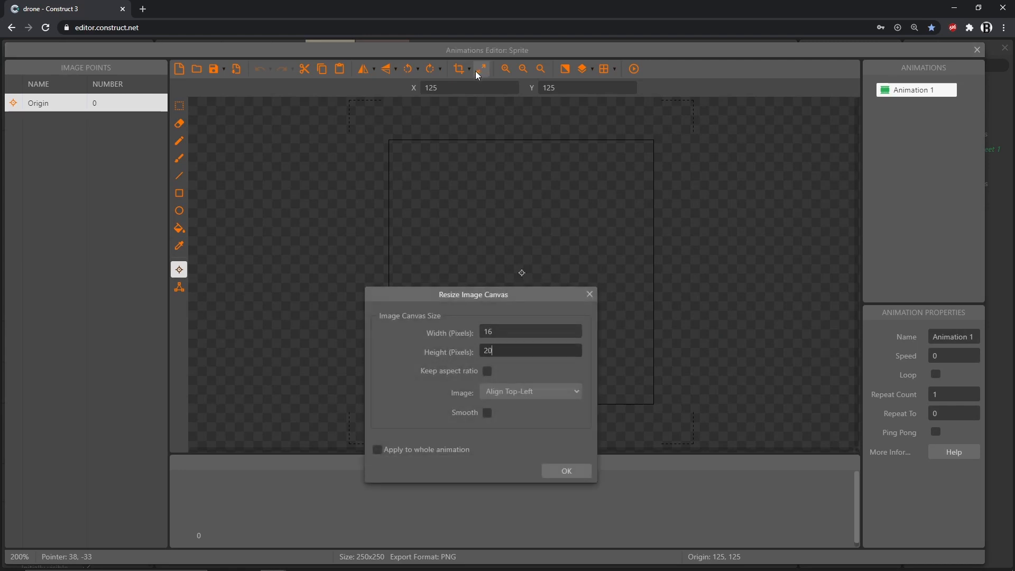
key(Return)
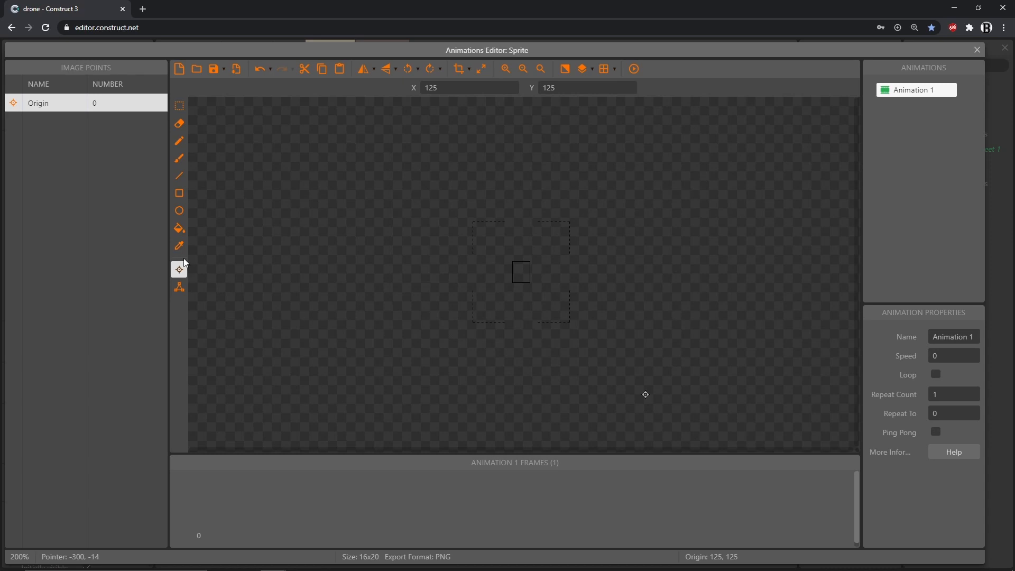
key(KP_2)
- Fill the canvas with light blue (hue 210.17, saturation 82.78, luminance 59.02) and close the Animations Editor
click(179, 229)
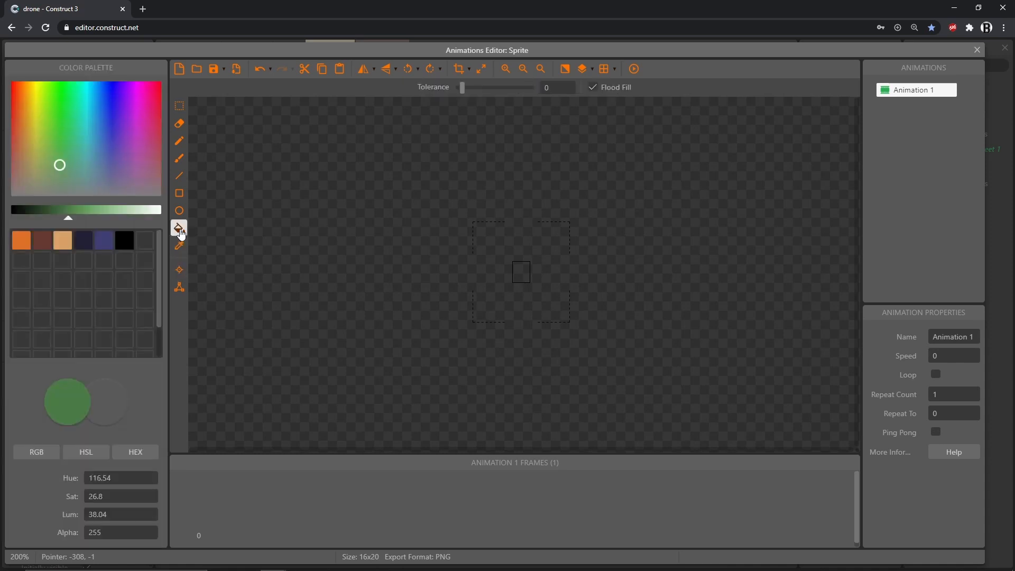
click(99, 100)
drag(69, 216, 102, 216)
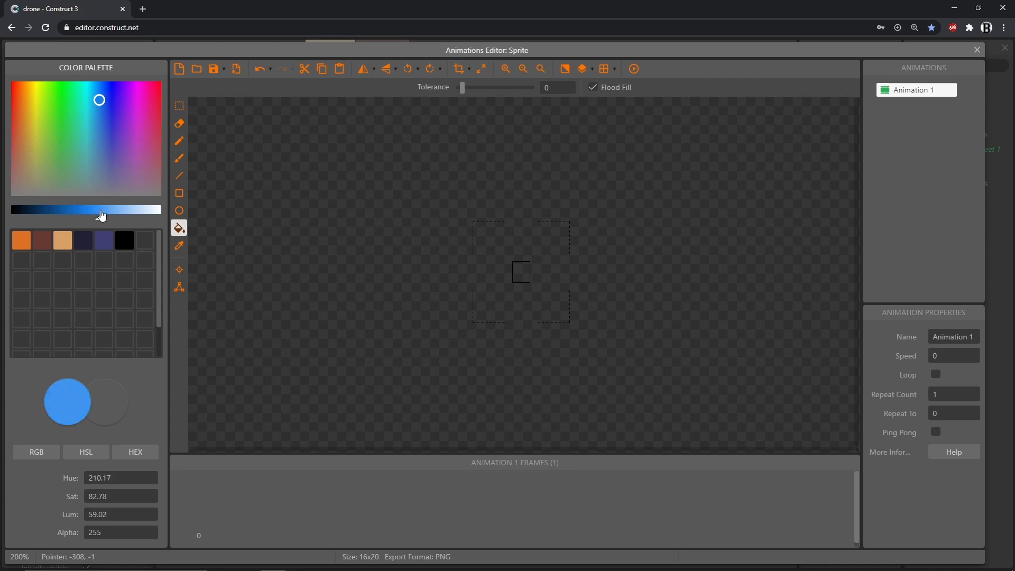
click(523, 278)
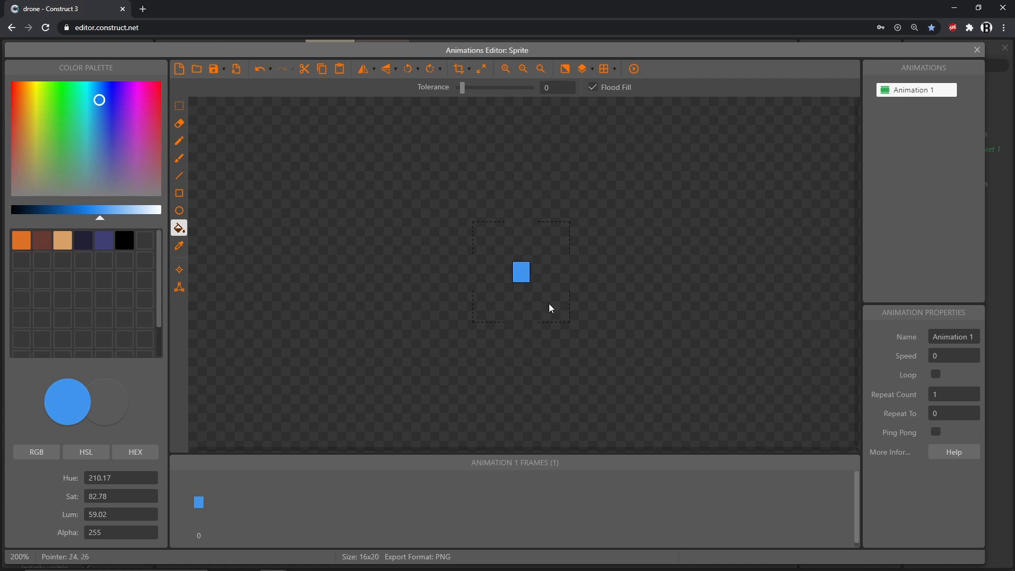
click(976, 50)
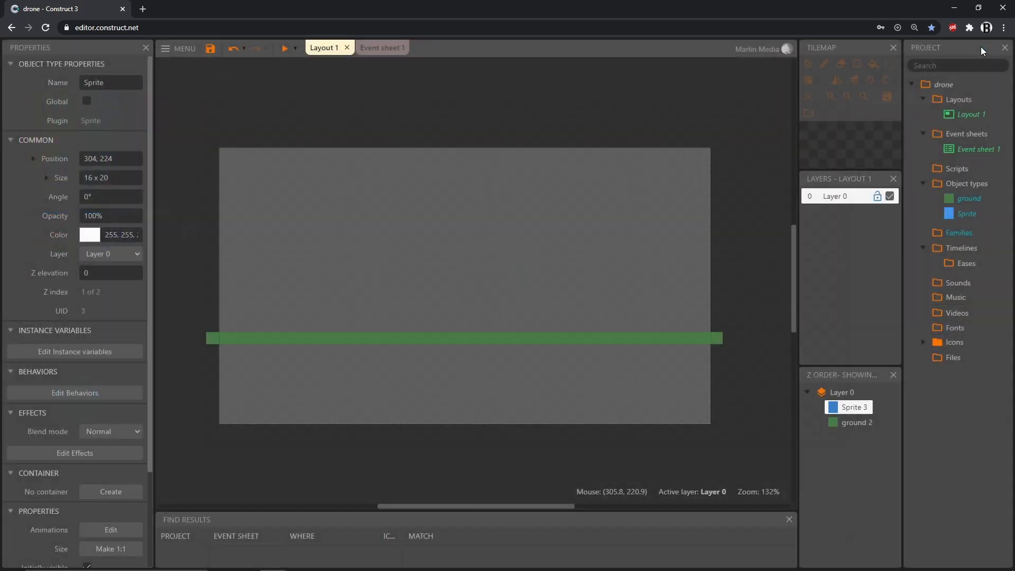
- Rename the blue sprite as player and move it to 336, 240 so it stands on the ground
click(123, 82)
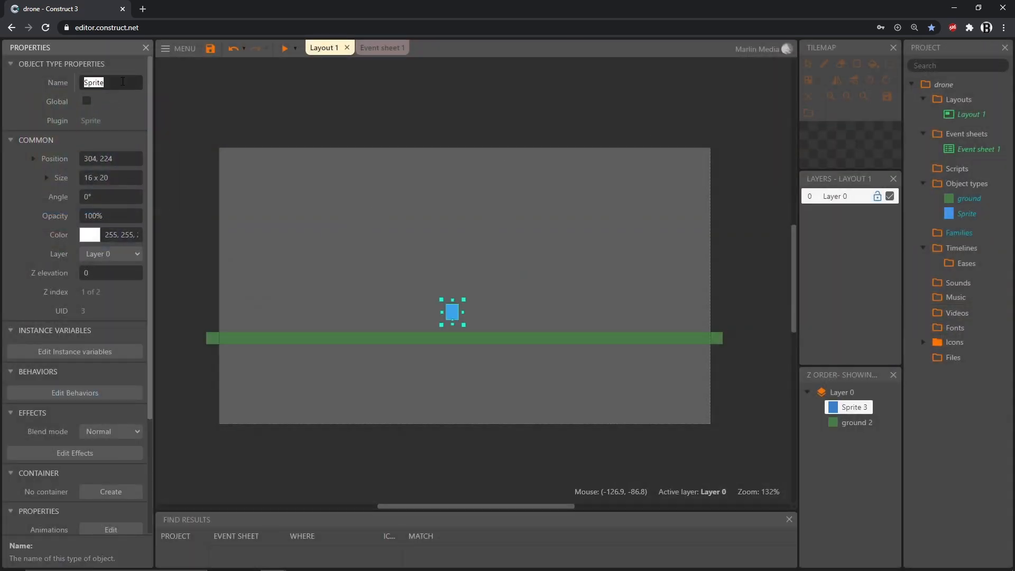
text(player)
key(Return)
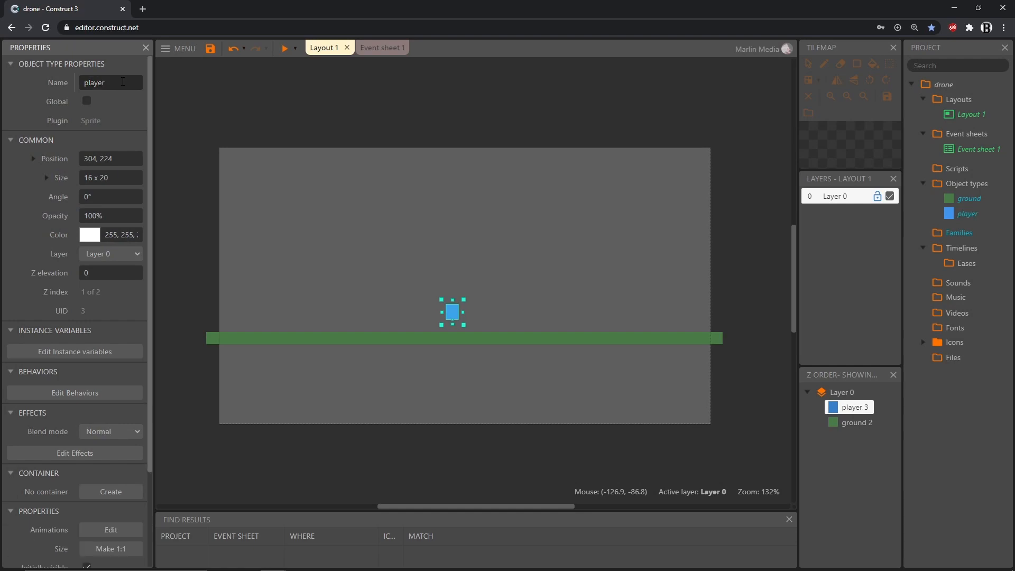
drag(453, 315, 483, 323)
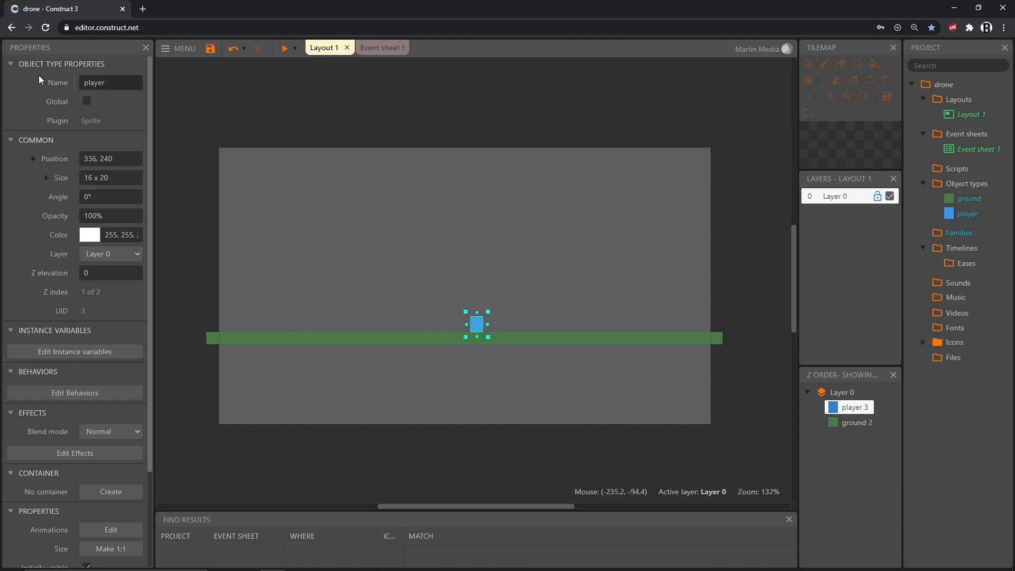
- Add the Platform behavior to the player sprite
scroll(84, 232, down, 1)
scroll(83, 232, down, 3)
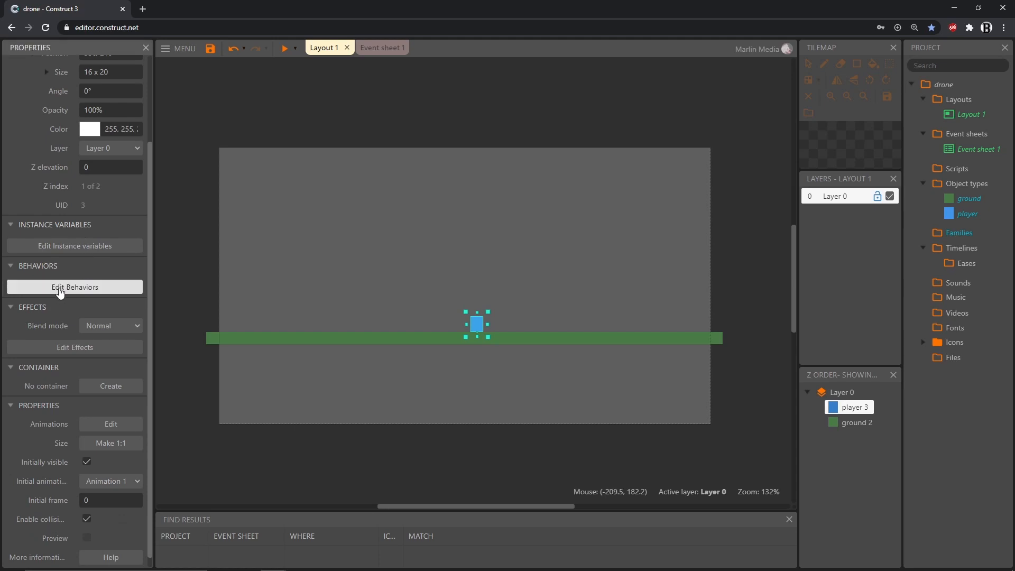
click(59, 288)
click(503, 383)
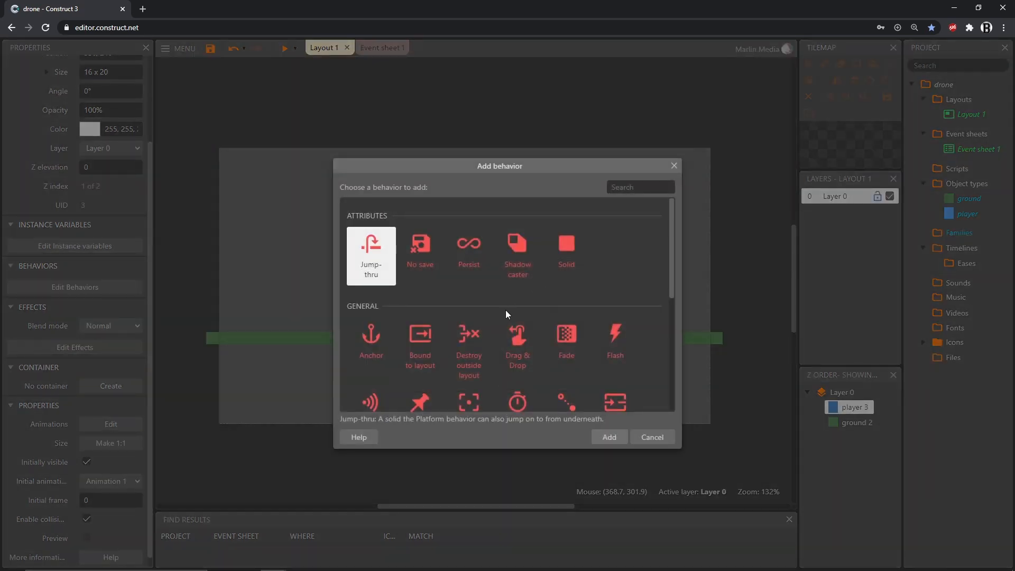
scroll(506, 310, down, 5)
click(474, 346)
click(607, 438)
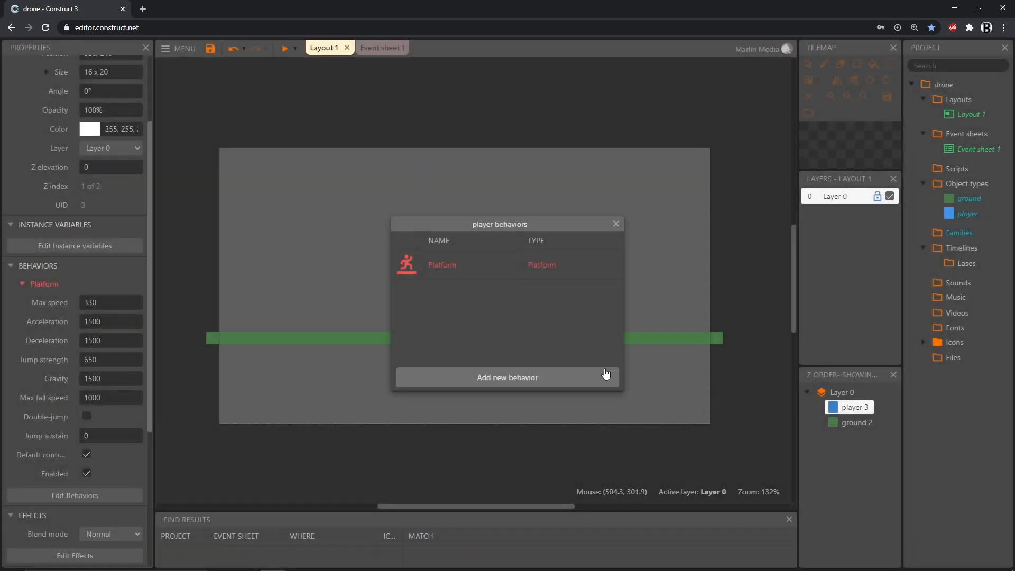
click(616, 224)
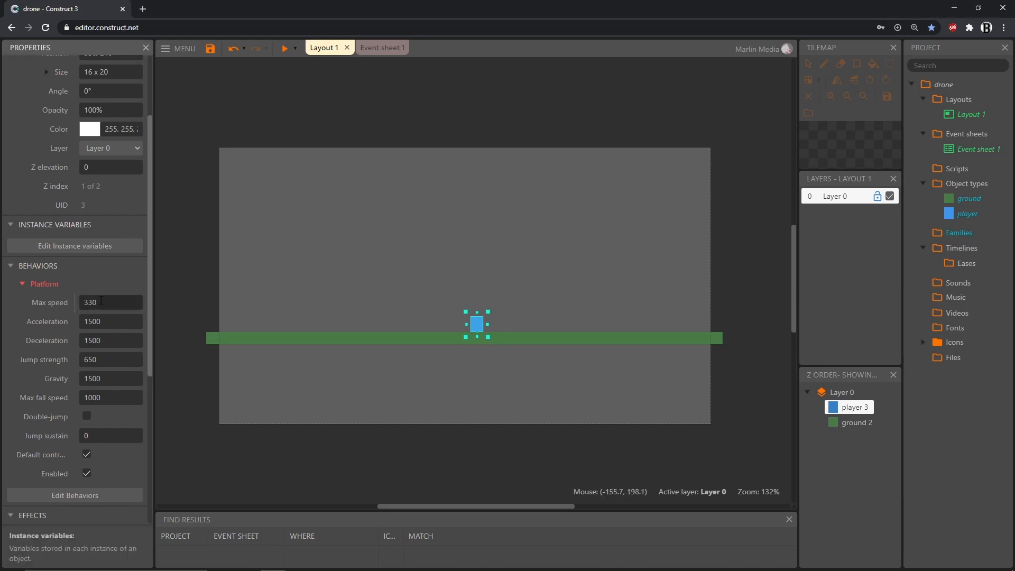
- Set the player's Platform max speed to 180, acceleration and deceleration to 2500, and jump strength to 400
click(101, 303)
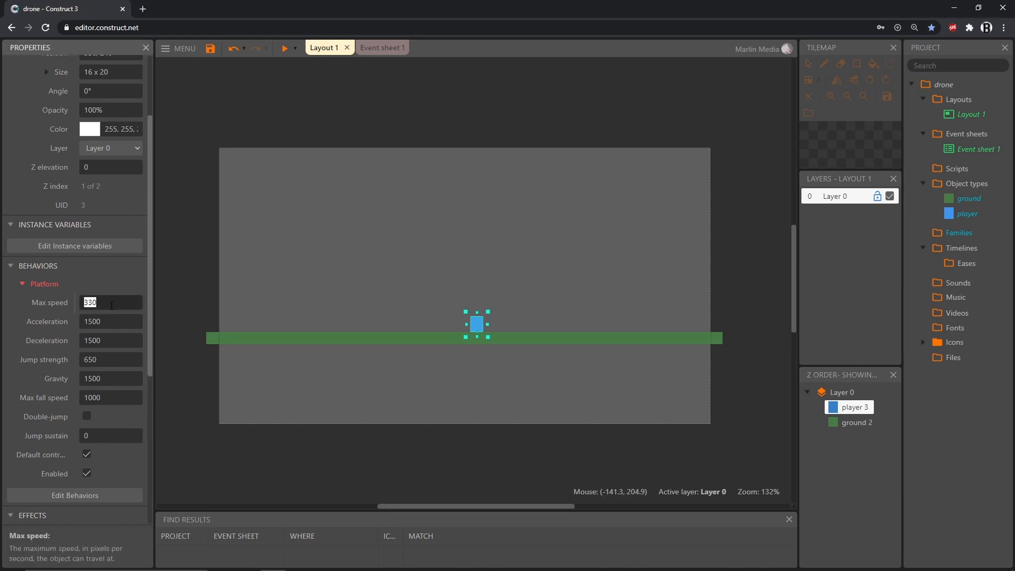
text(180)
click(111, 324)
text(25)
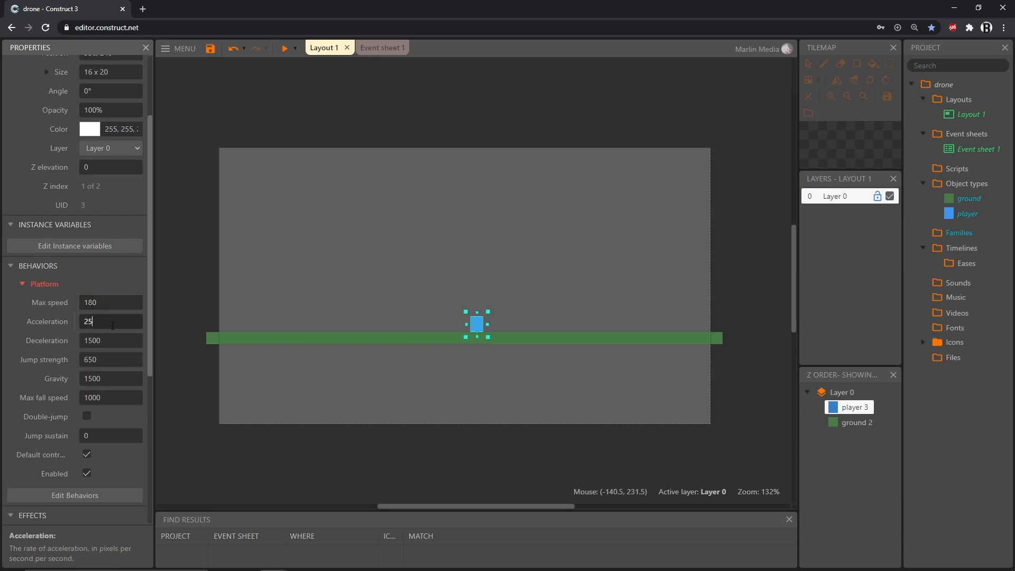
key(Tab)
text(2)
key(Tab)
text(4)
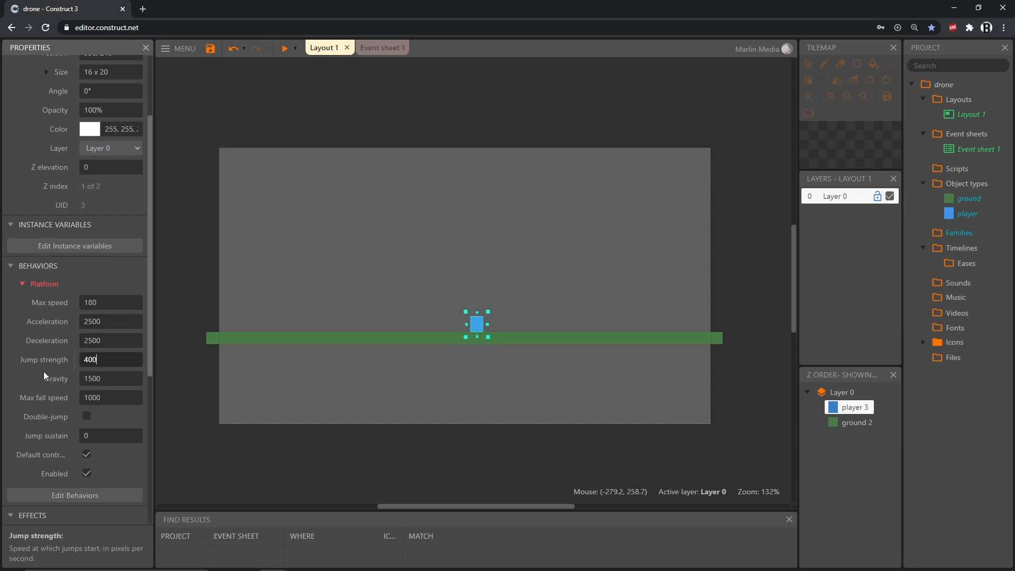
scroll(75, 380, down, 1)
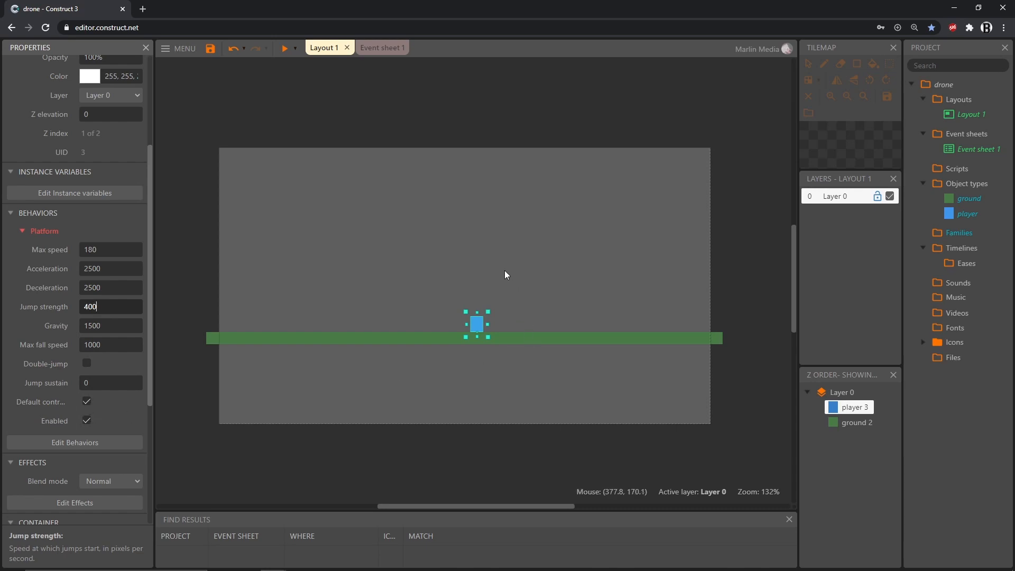
- Add the Solid behavior to the ground sprite
click(374, 343)
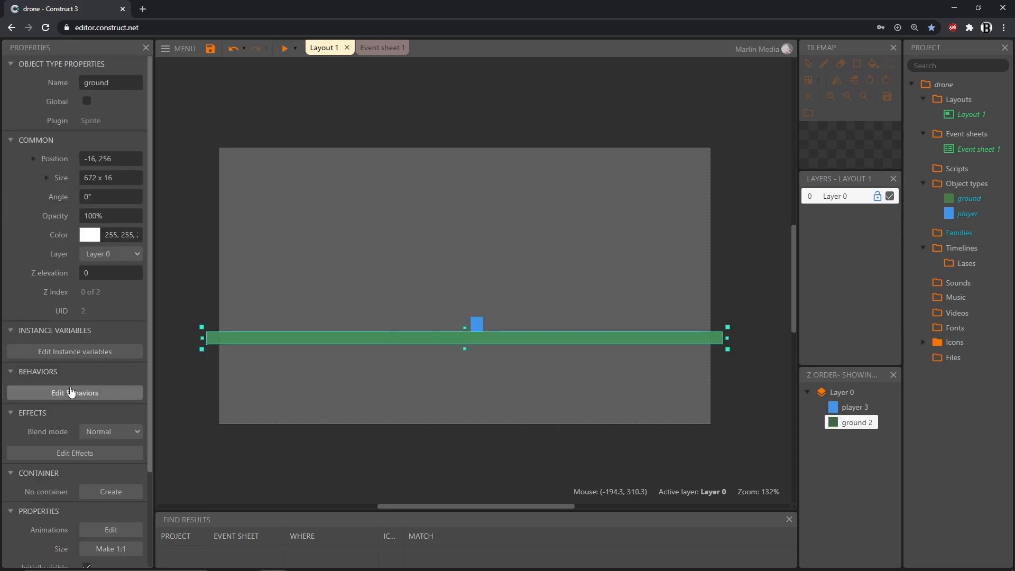
click(70, 393)
click(457, 382)
click(567, 249)
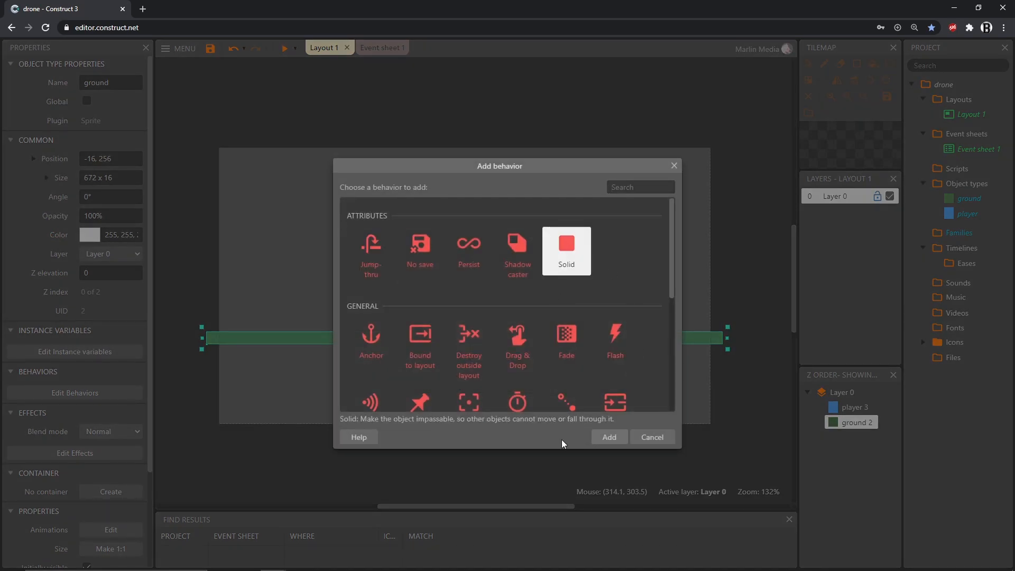
click(609, 438)
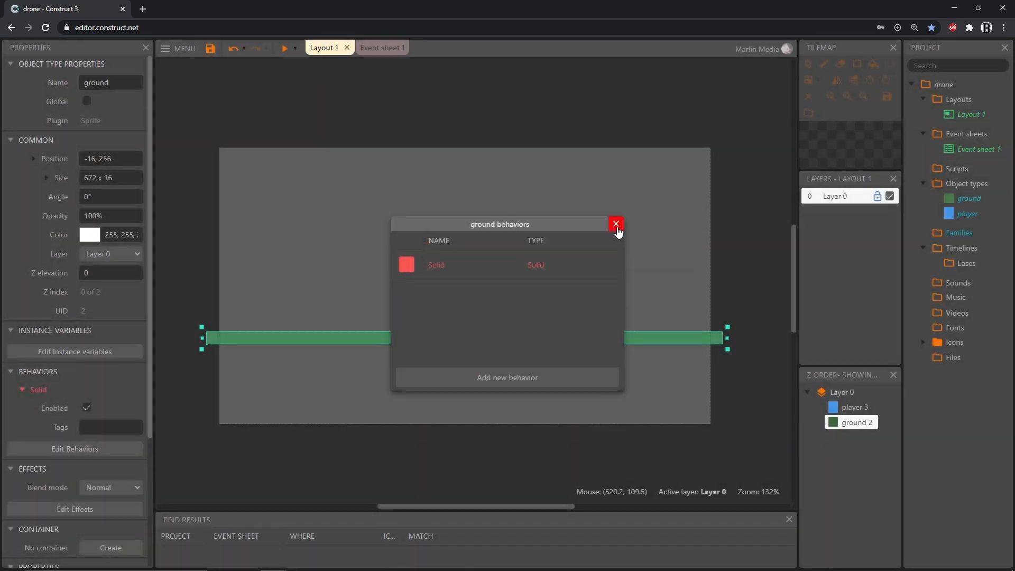
click(617, 225)
- Preview the layout to test the player's running and jumping on the ground, and close the preview
click(289, 54)
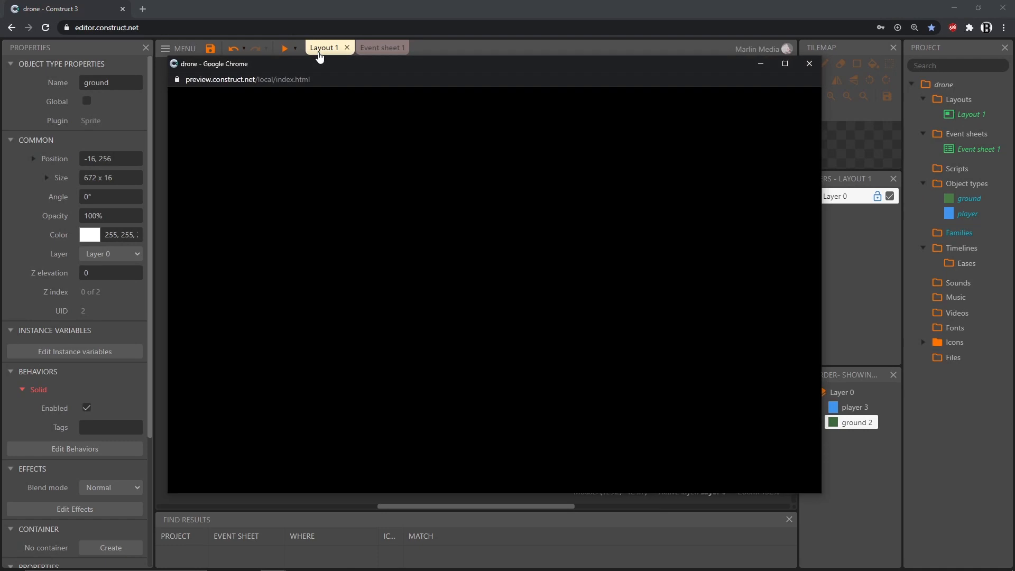
key(Up)
key(Left)
key(Up)
key(Right)
key(Up)
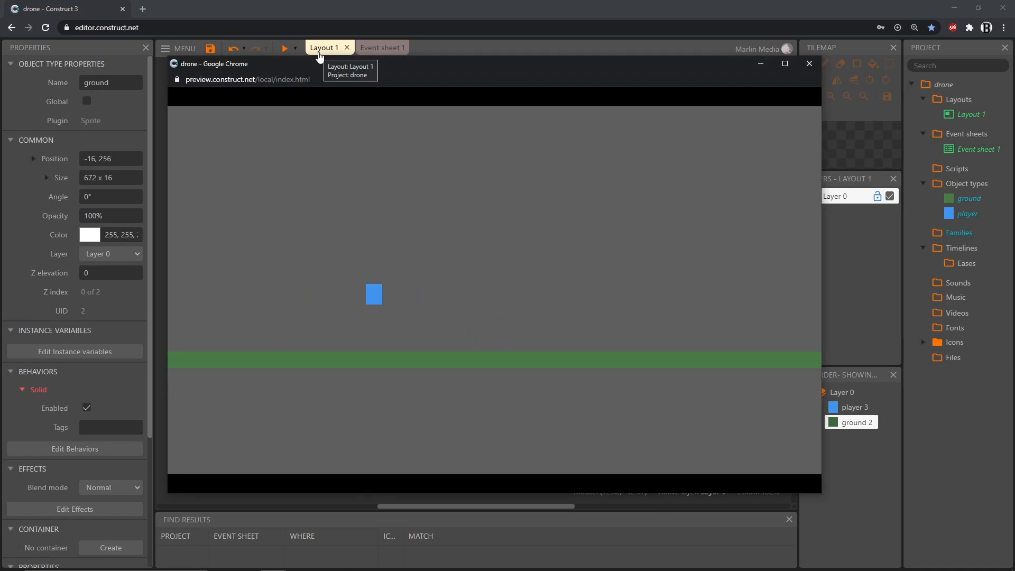
key(Up)
key(Left)
key(Up)
key(Up)
key(Right)
key(Up)
key(Left)
key(Left)
key(Up)
key(Up)
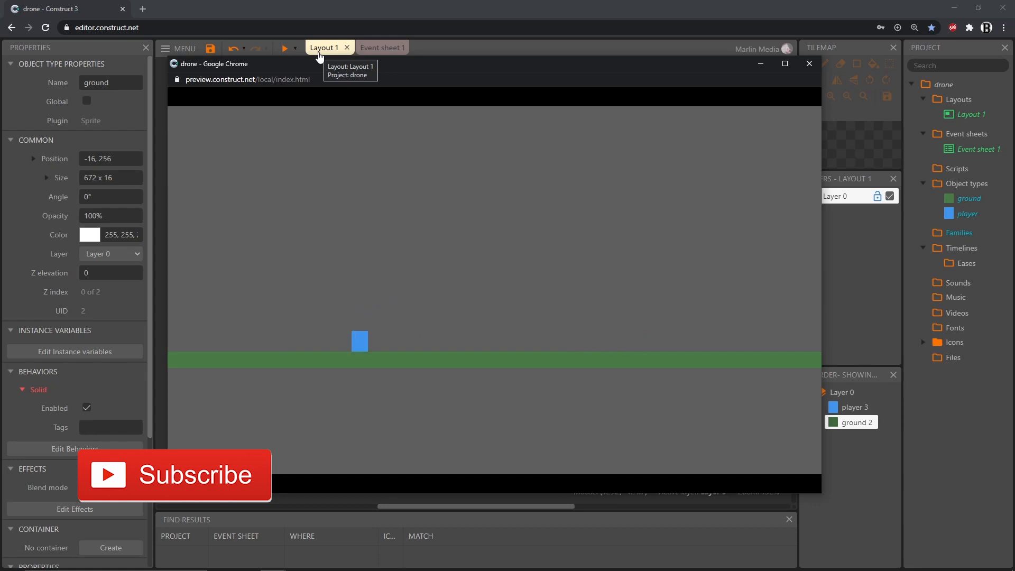
click(808, 63)
- Insert a new Sprite object above the player near the layout's centre, at about 320, 208
double_click(417, 278)
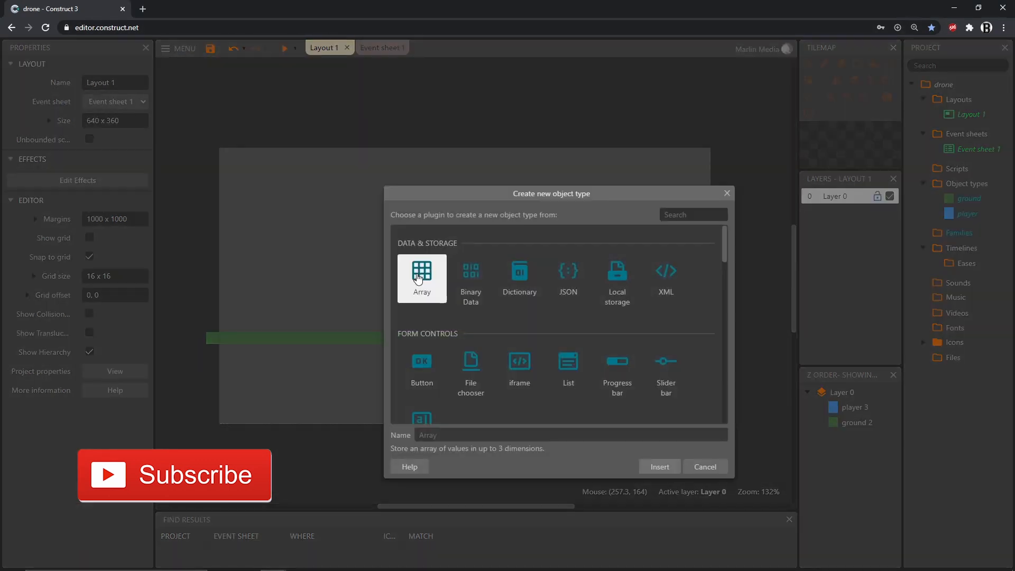
scroll(547, 283, down, 1)
scroll(547, 283, down, 3)
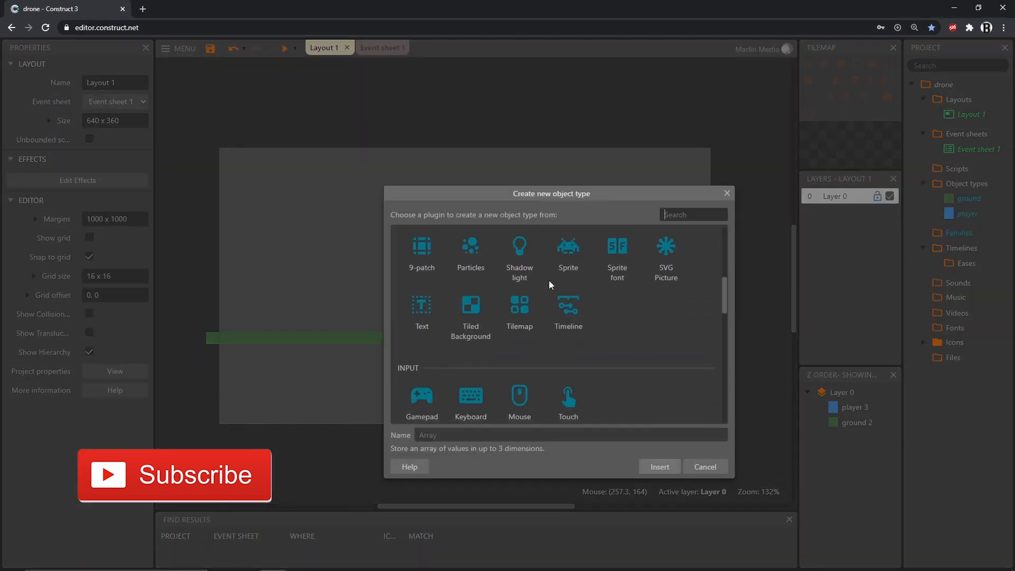
double_click(568, 262)
click(463, 307)
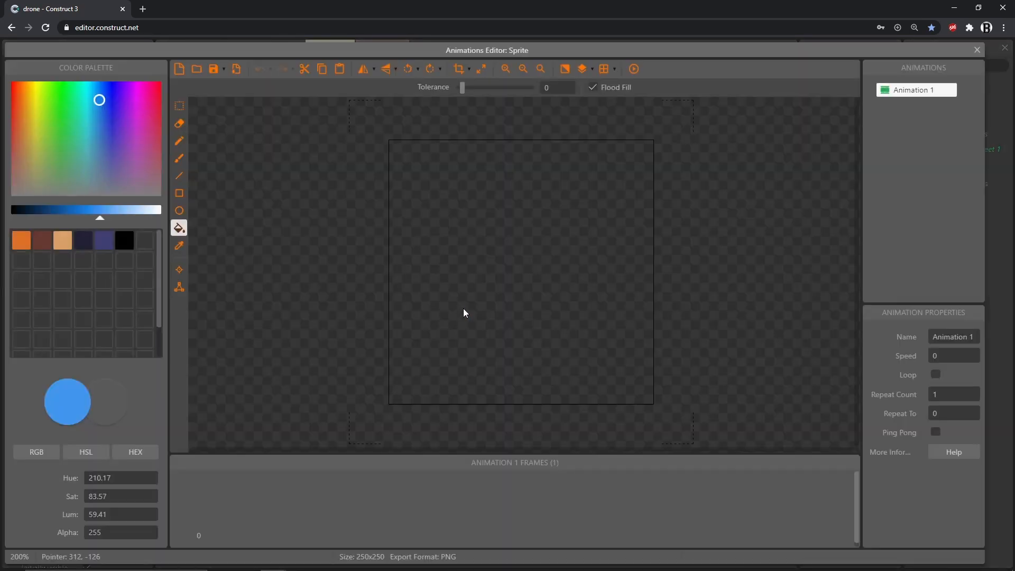
- Resize the new sprite's image canvas to 18 x 12 pixels
click(481, 70)
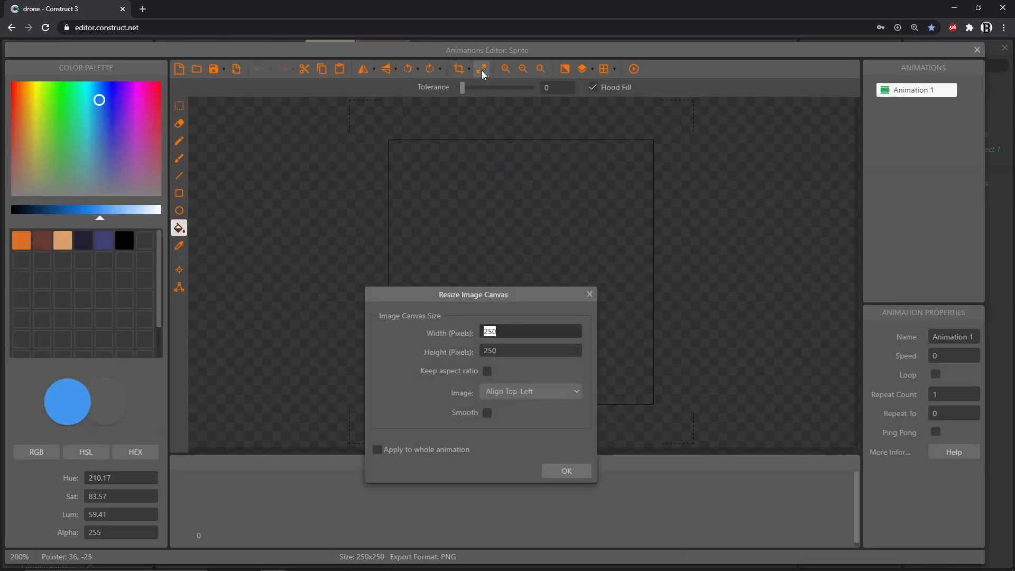
text(18)
key(Tab)
text(12)
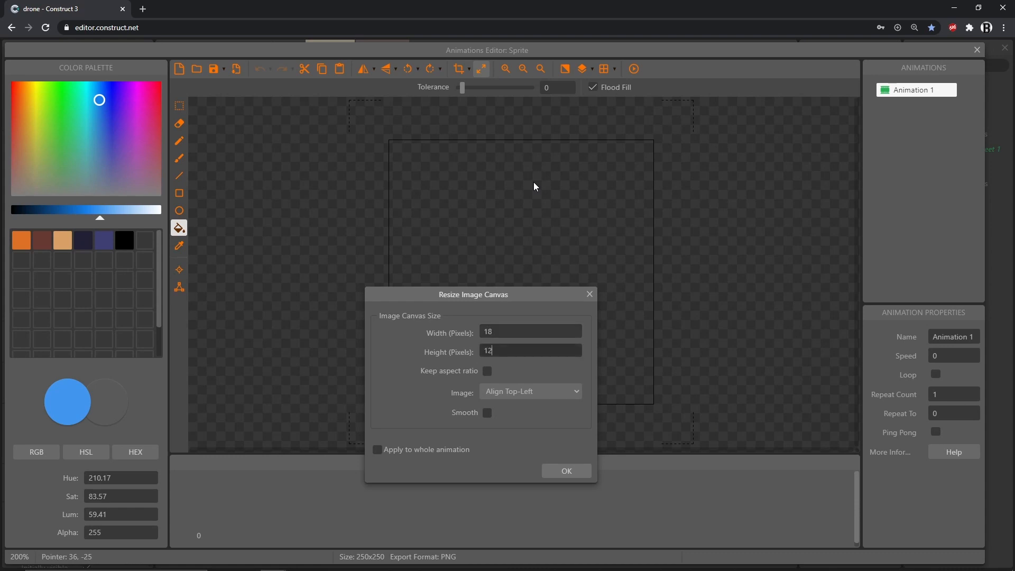
key(Return)
- Choose a dark orange drawing colour with hue 24.07, saturation 82.33 and luminance 42.16
scroll(509, 283, up, 2)
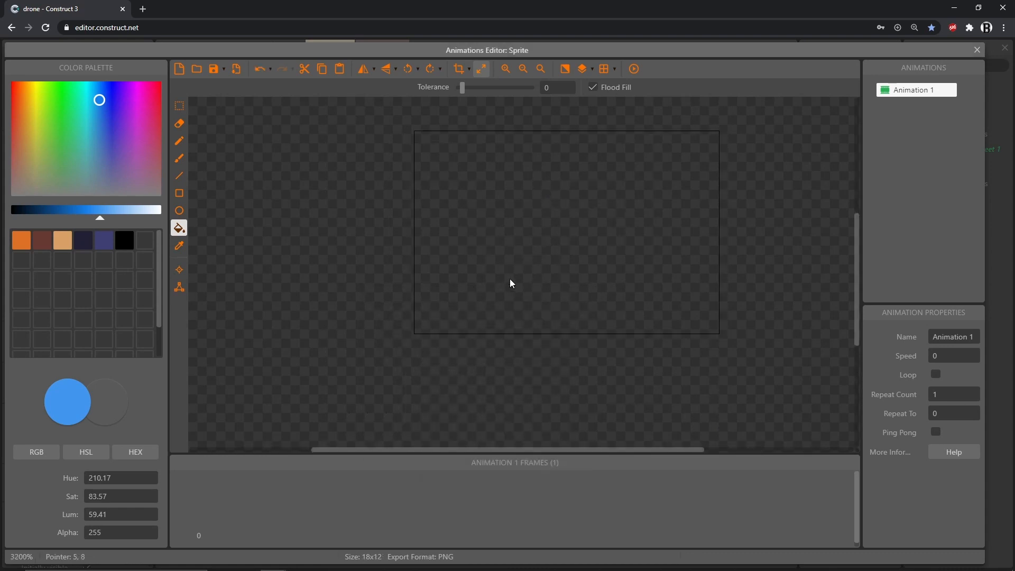
middle_drag(598, 247, 509, 282)
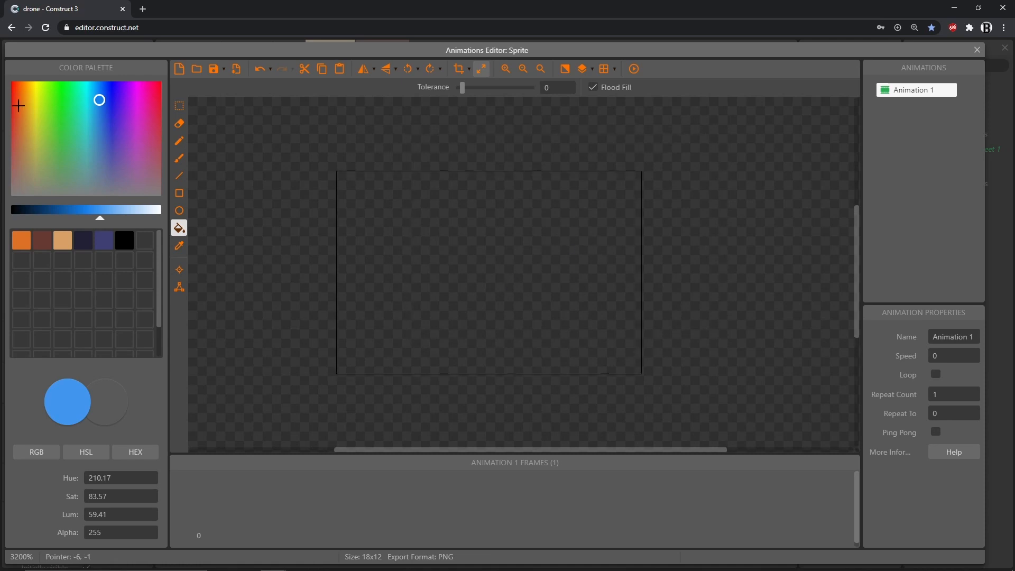
drag(27, 98, 23, 98)
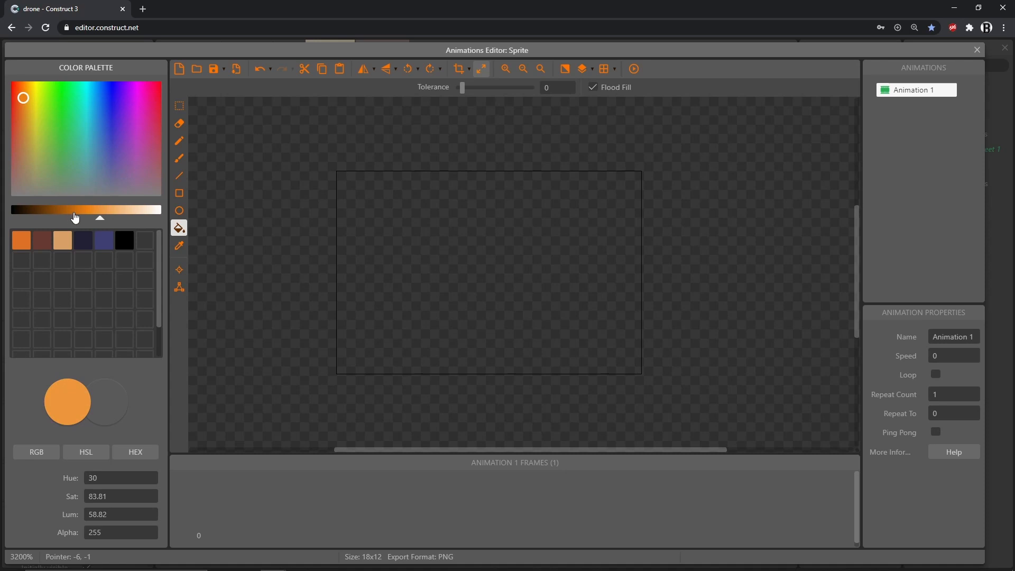
click(76, 217)
click(21, 101)
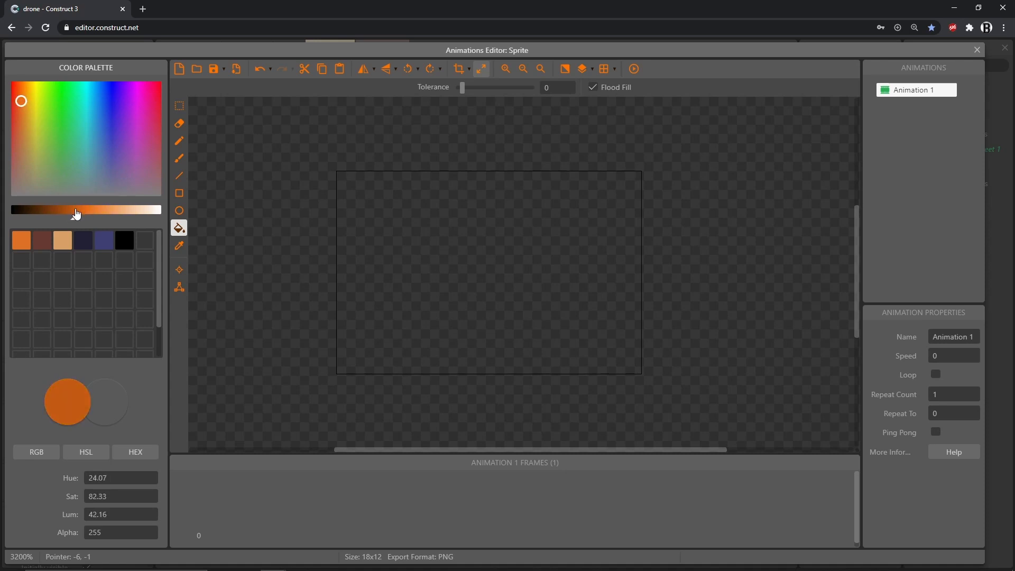
- Draw an ellipse with a 1-pixel border across the whole canvas and flood-fill its inside with the same orange
click(179, 212)
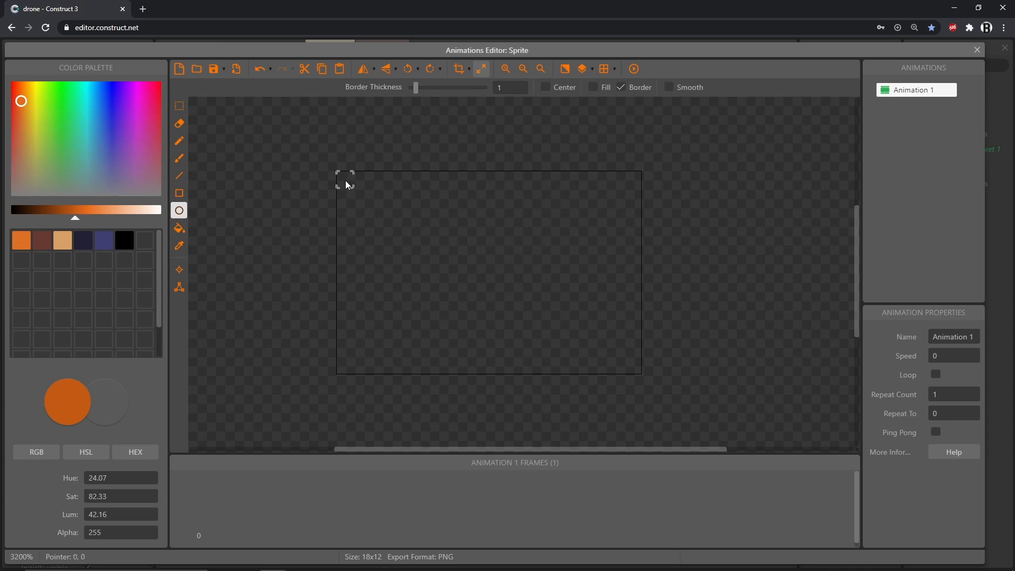
drag(344, 179, 627, 366)
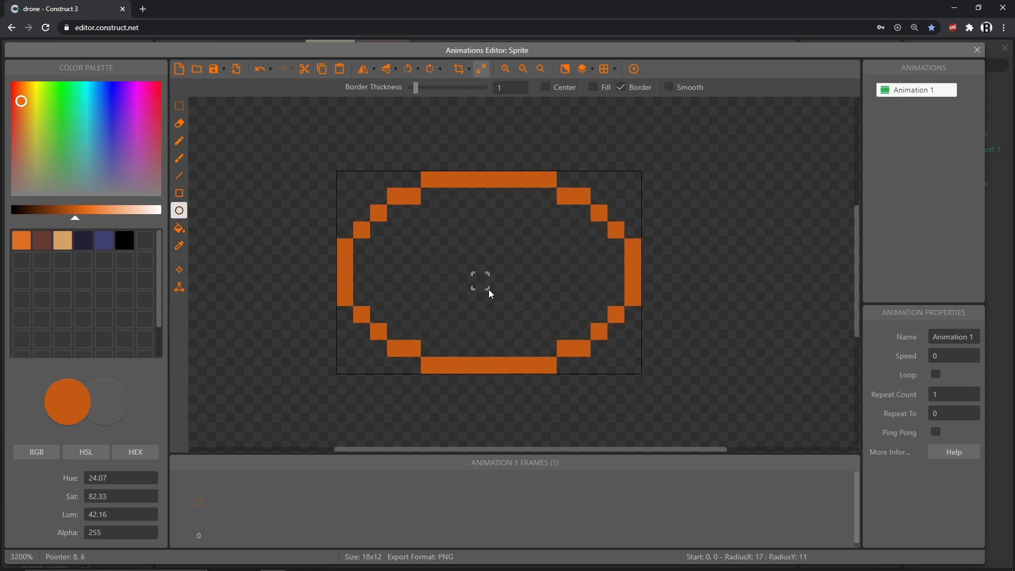
key(f)
click(456, 284)
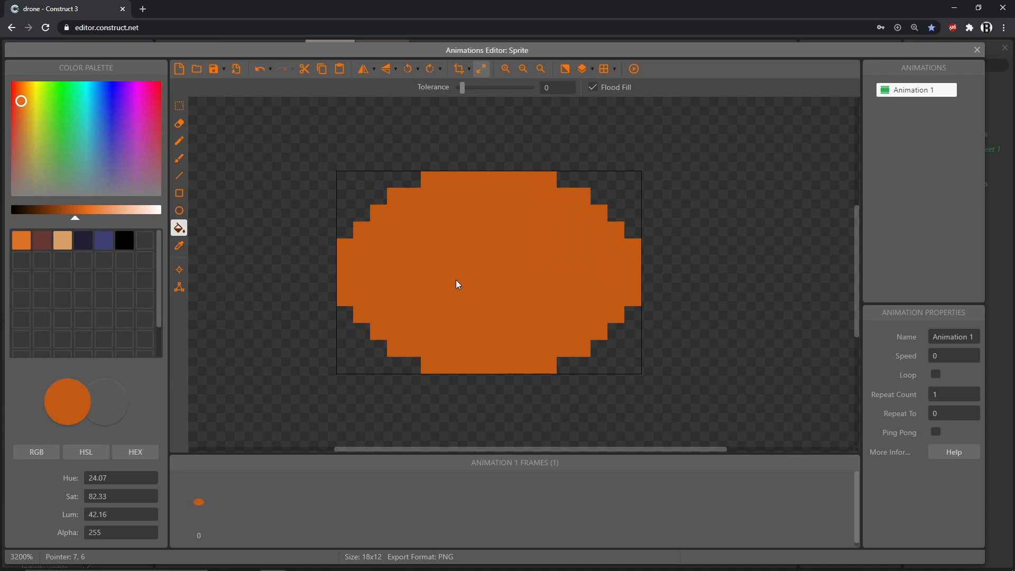
- Set the image's origin to the bottom middle at 9, 12 and close the Animations Editor
click(179, 271)
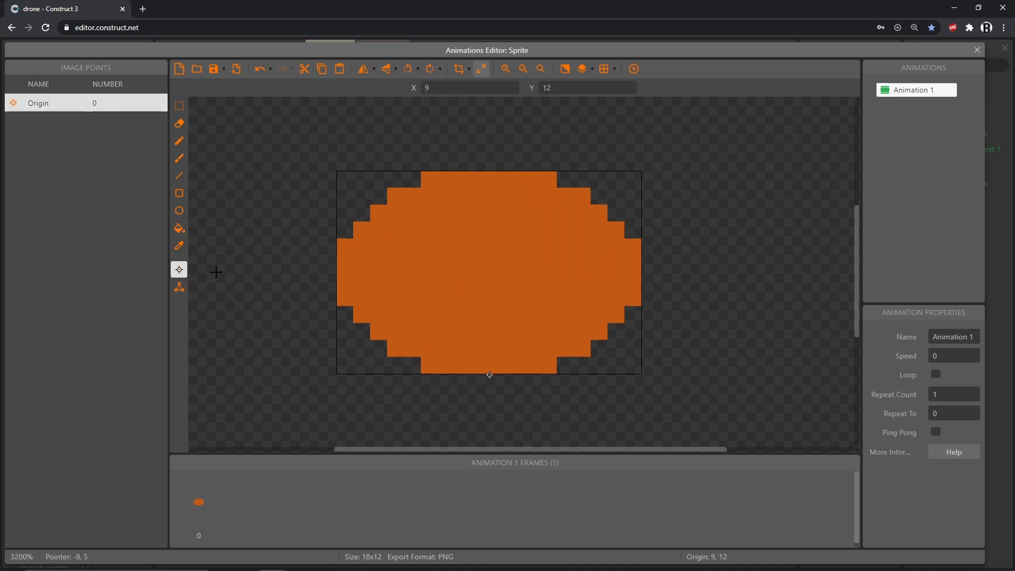
click(977, 50)
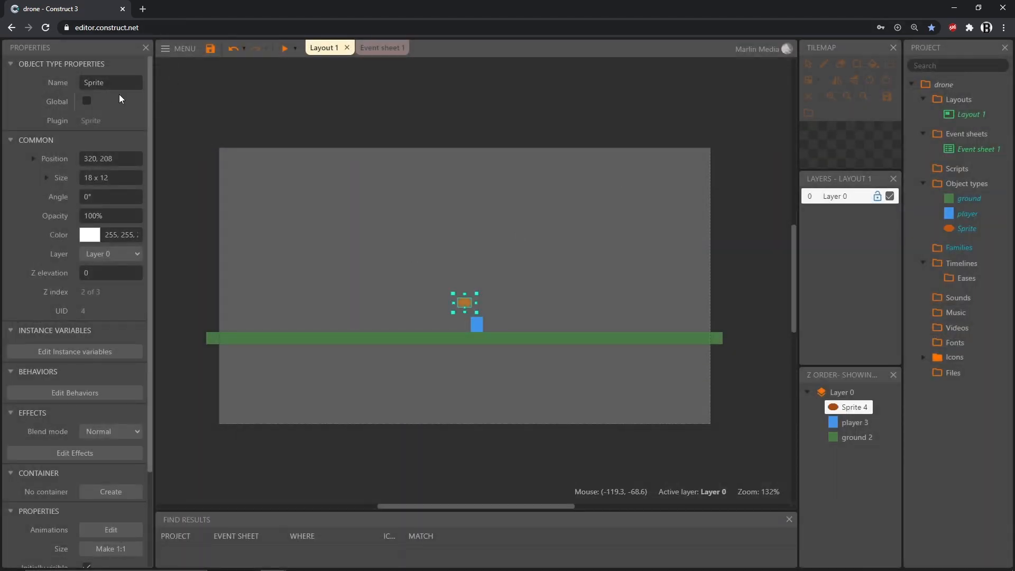
- Rename the orange ellipse sprite as drone
double_click(106, 84)
text(drone)
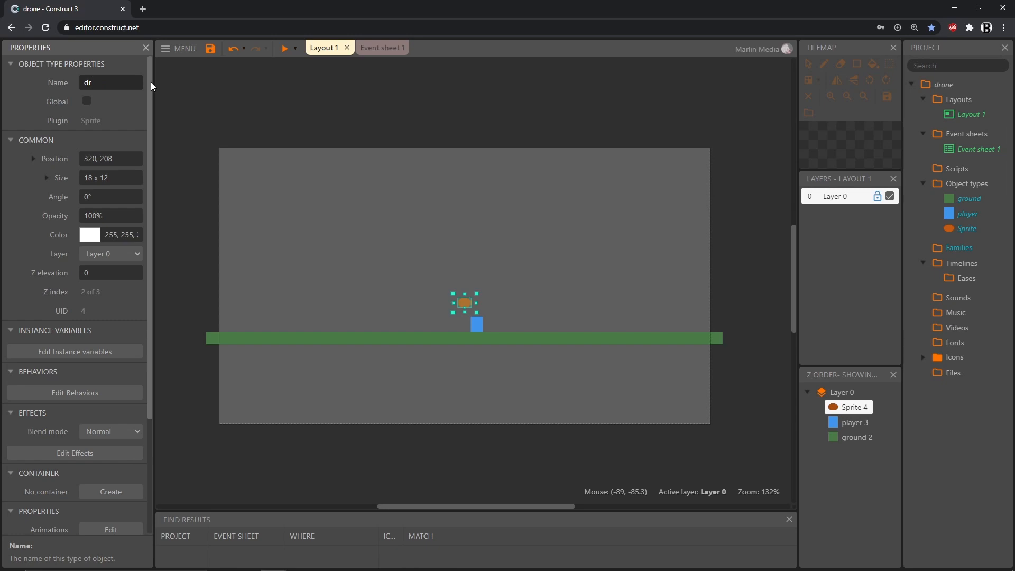
key(Return)
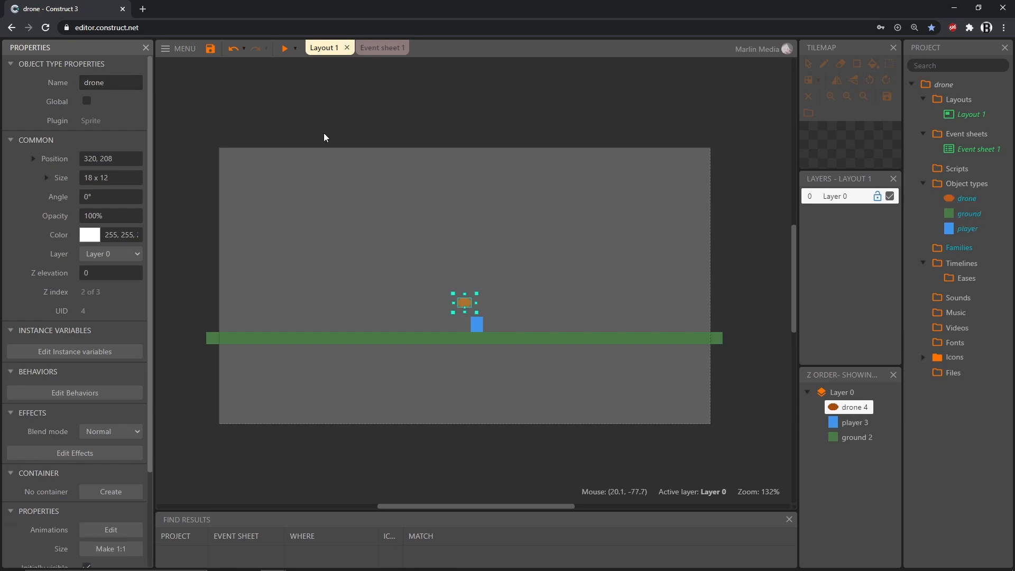
ctrl+scroll(470, 390, up, 6)
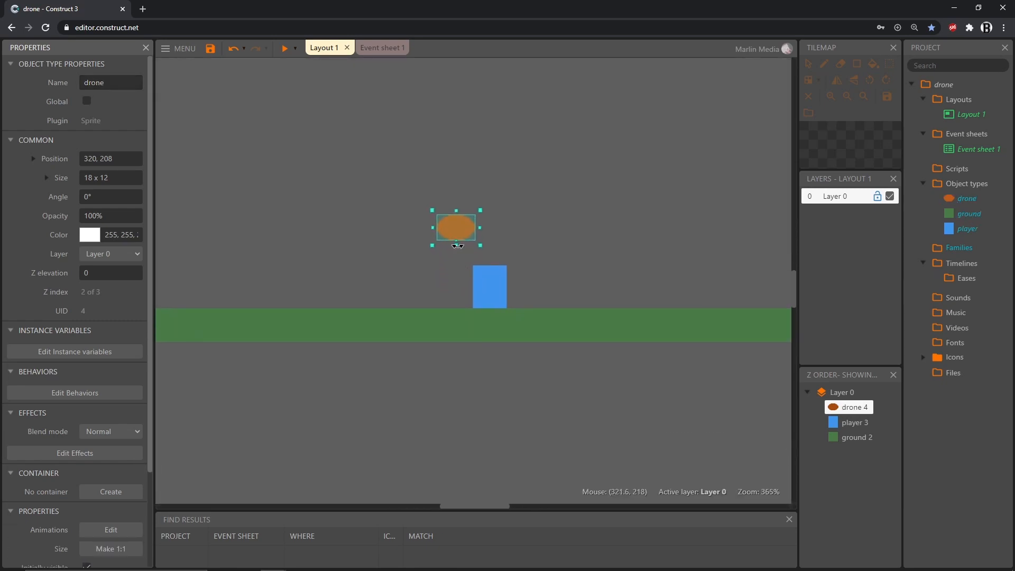
mouse_move(455, 224)
mouse_down()
mouse_move(459, 252)
mouse_move(459, 236)
mouse_up()
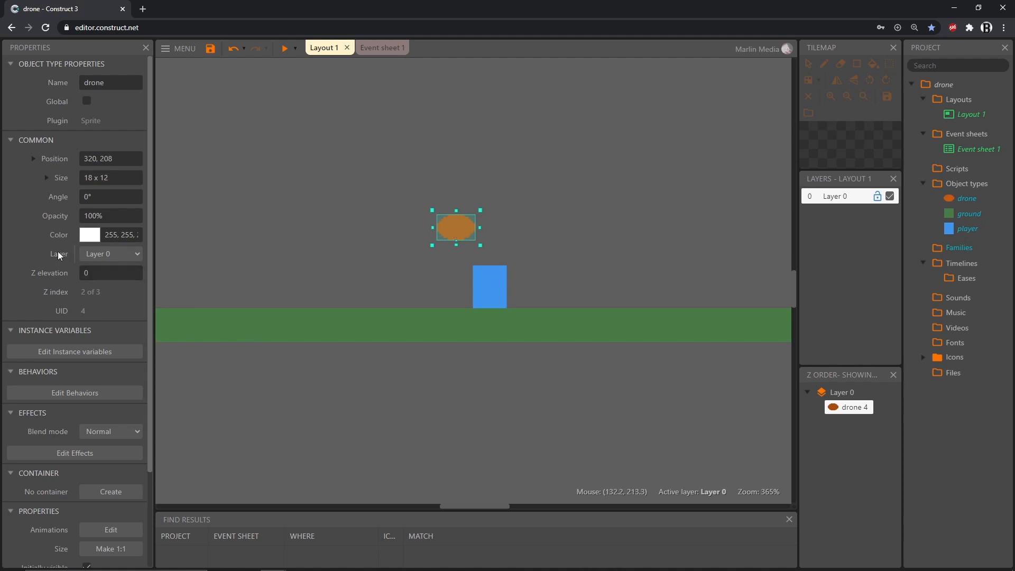
- Add a Sine behavior to the drone and test its movement in a preview run of the layout
scroll(58, 251, down, 3)
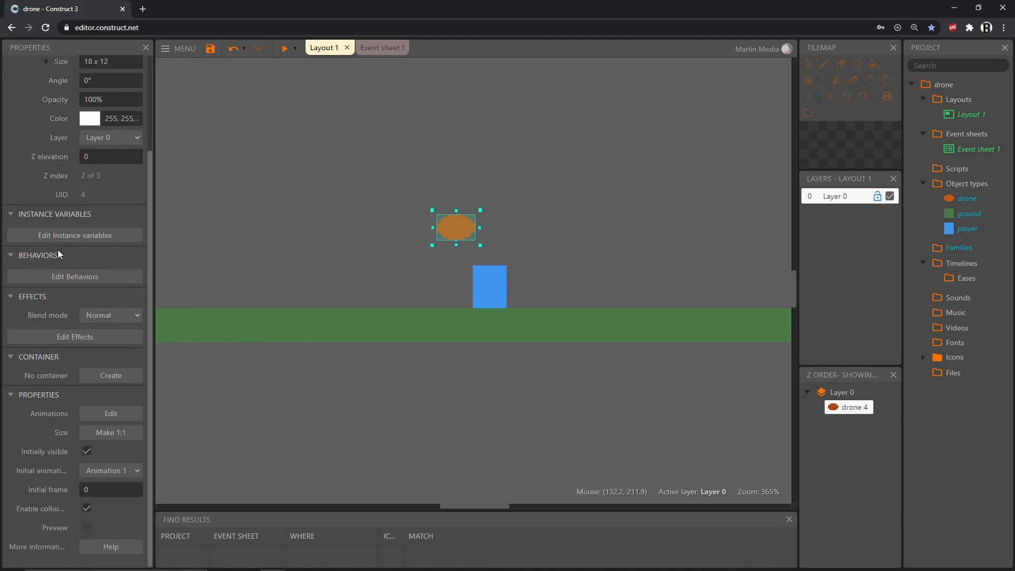
click(65, 282)
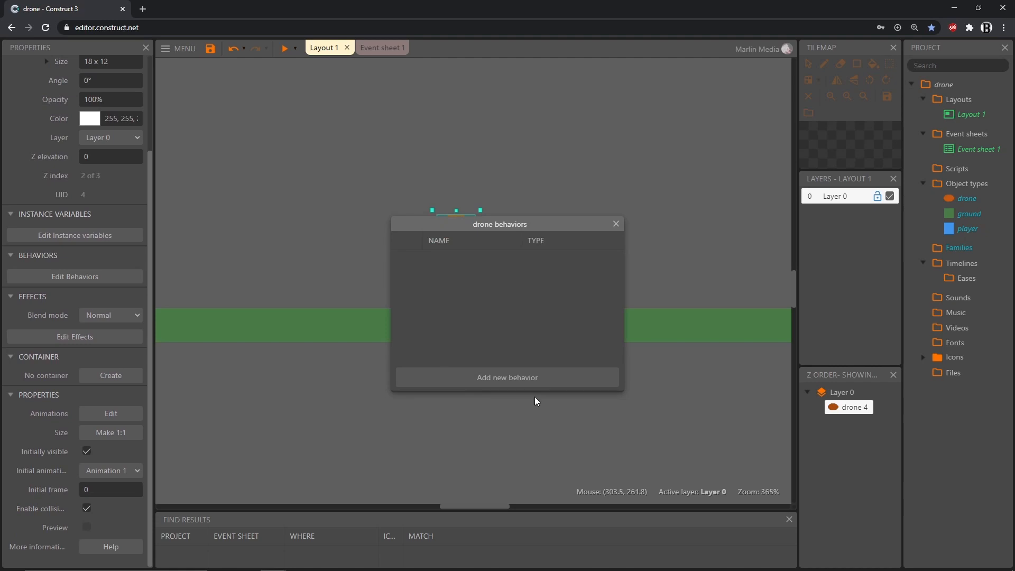
click(511, 377)
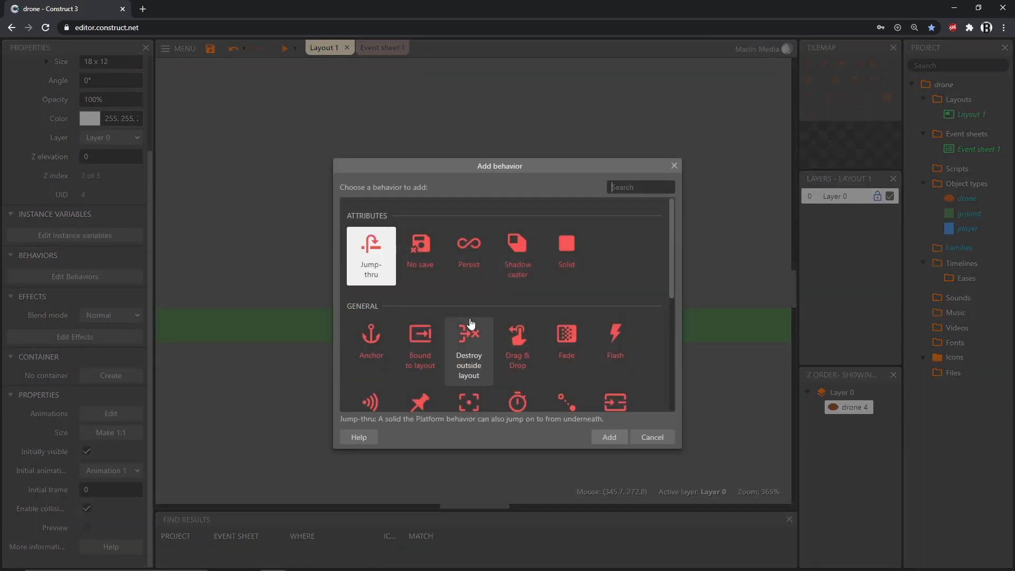
scroll(529, 364, down, 6)
click(575, 335)
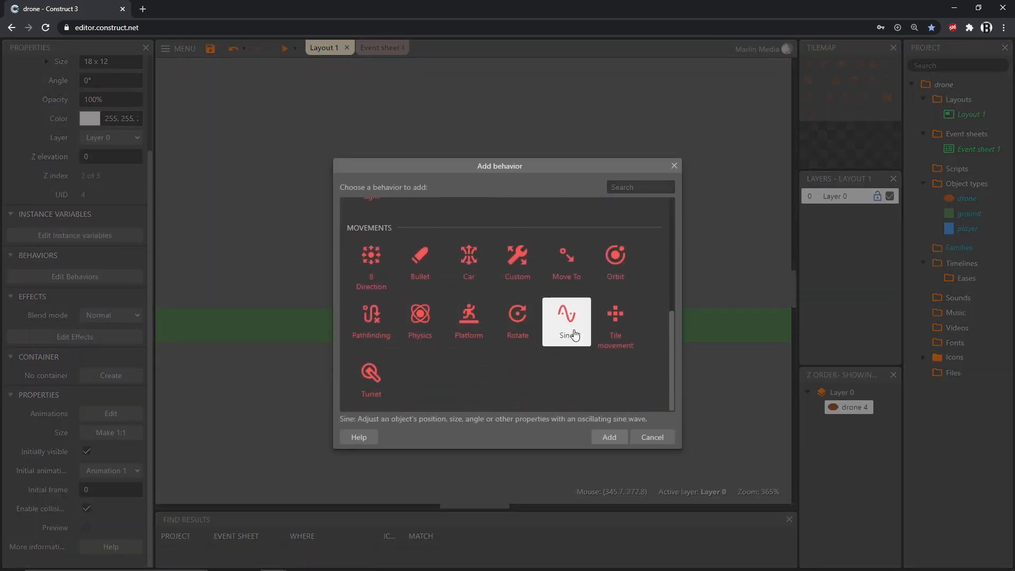
click(609, 438)
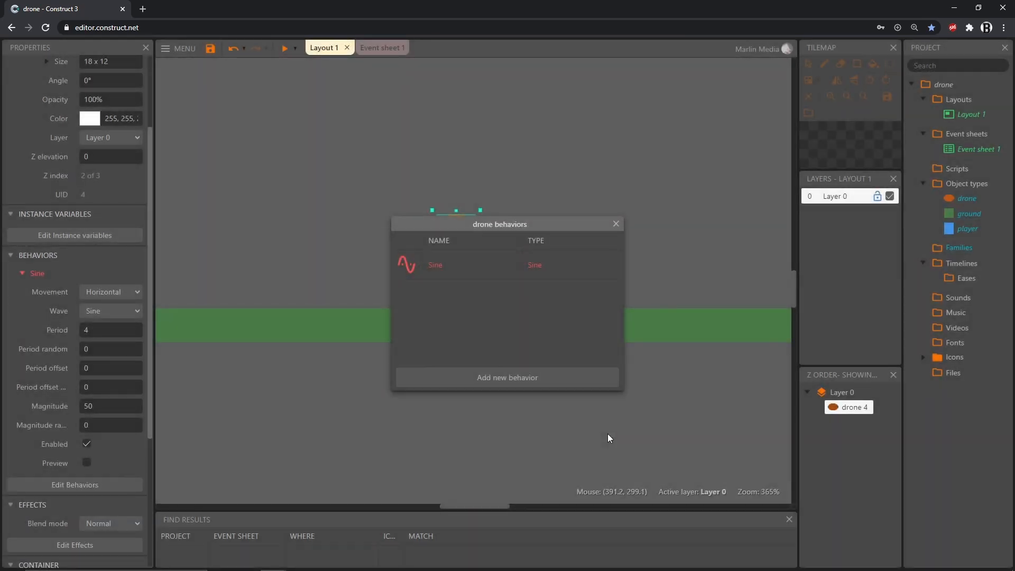
click(612, 232)
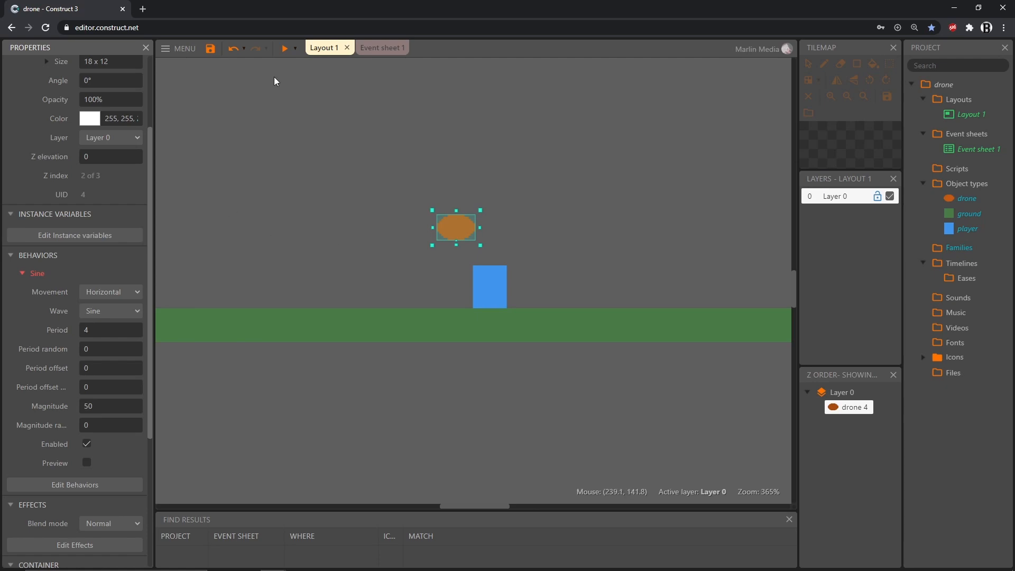
click(286, 51)
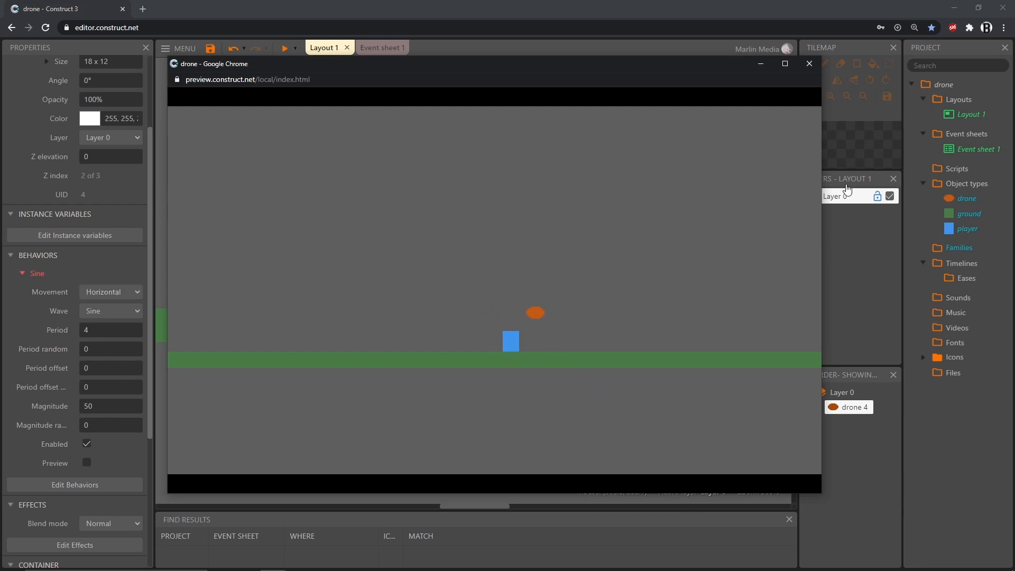
click(807, 64)
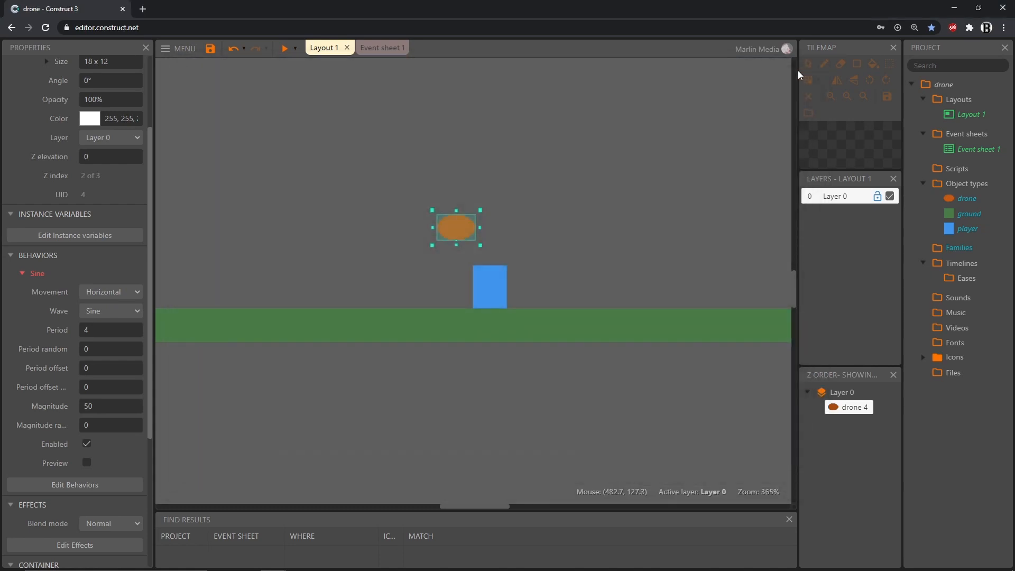
- Turn on the live editor preview for the drone's Sine behavior and set its movement to Vertical
click(86, 464)
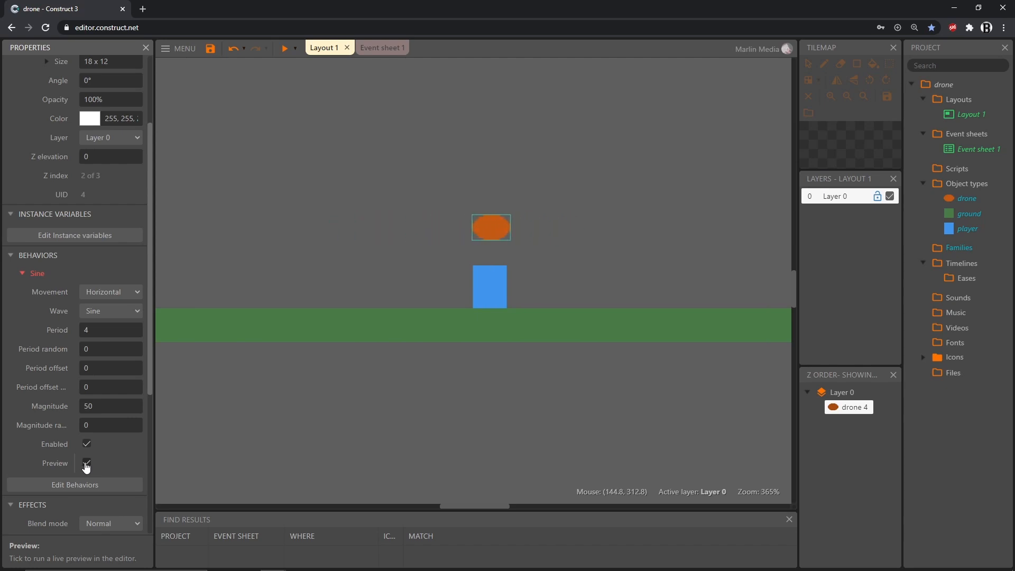
click(128, 296)
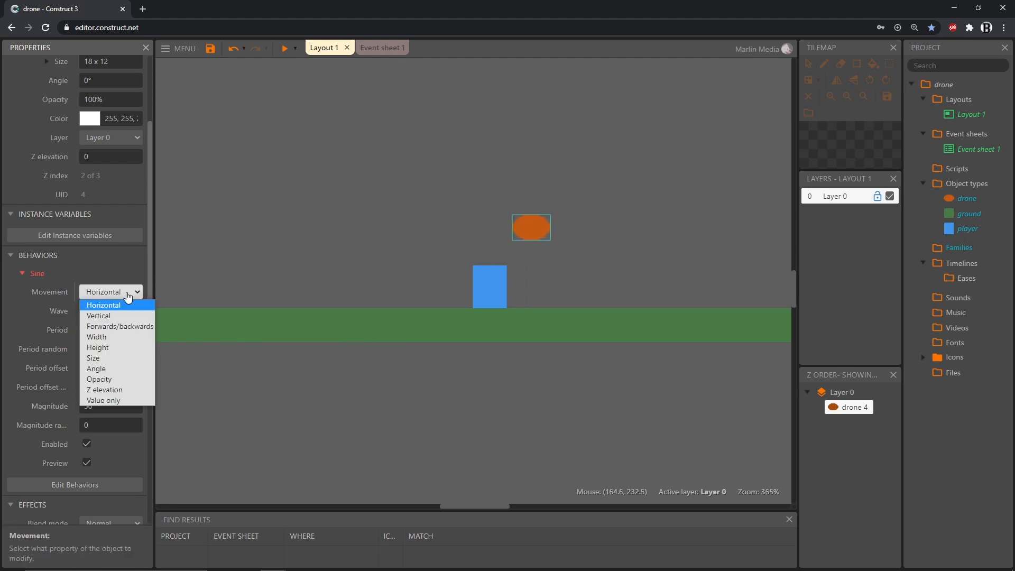
click(99, 317)
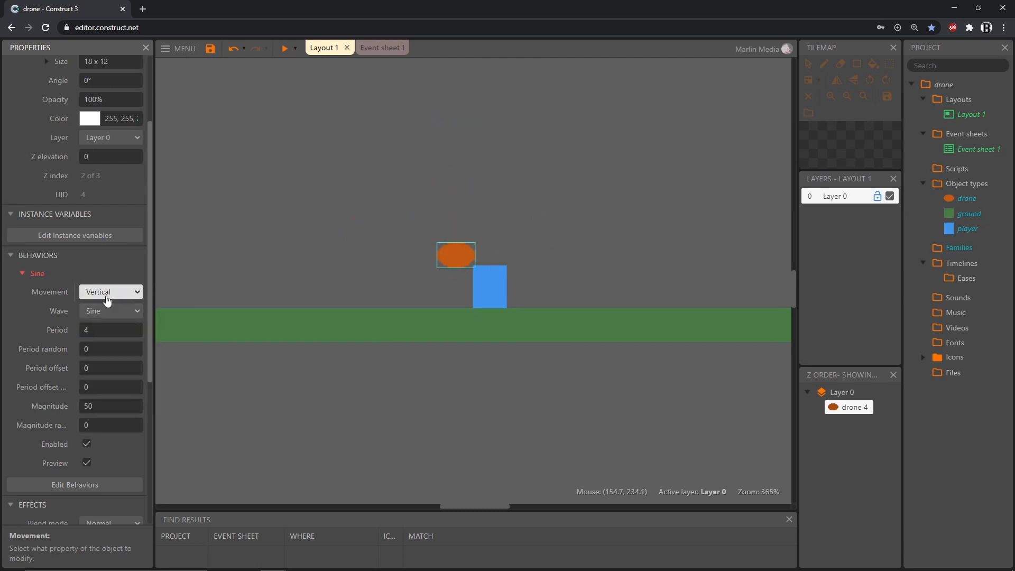
- Try the Width and Size movement types on the drone's Sine behavior, then return it to Vertical
click(108, 300)
click(106, 339)
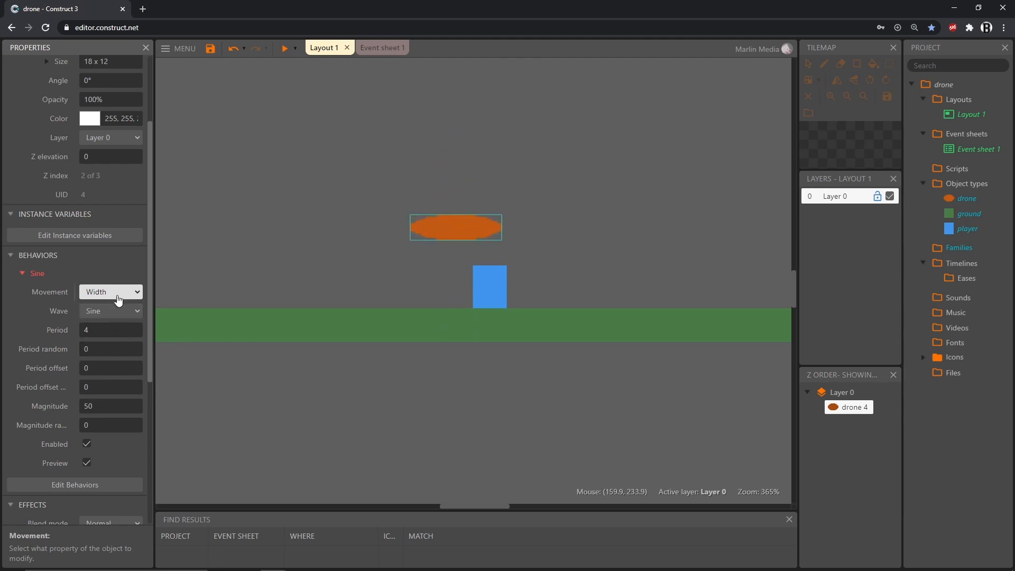
click(117, 300)
click(107, 355)
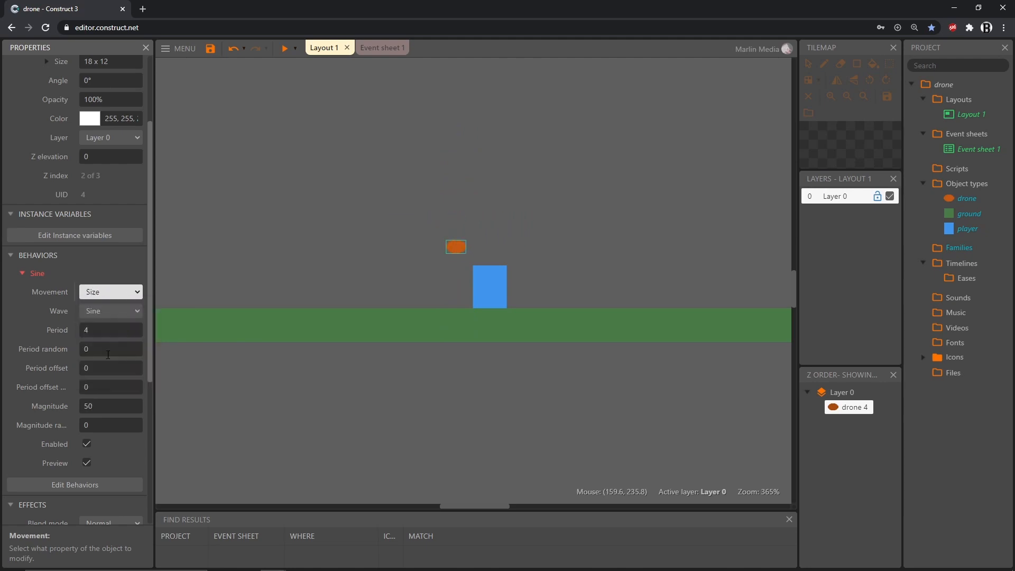
click(117, 299)
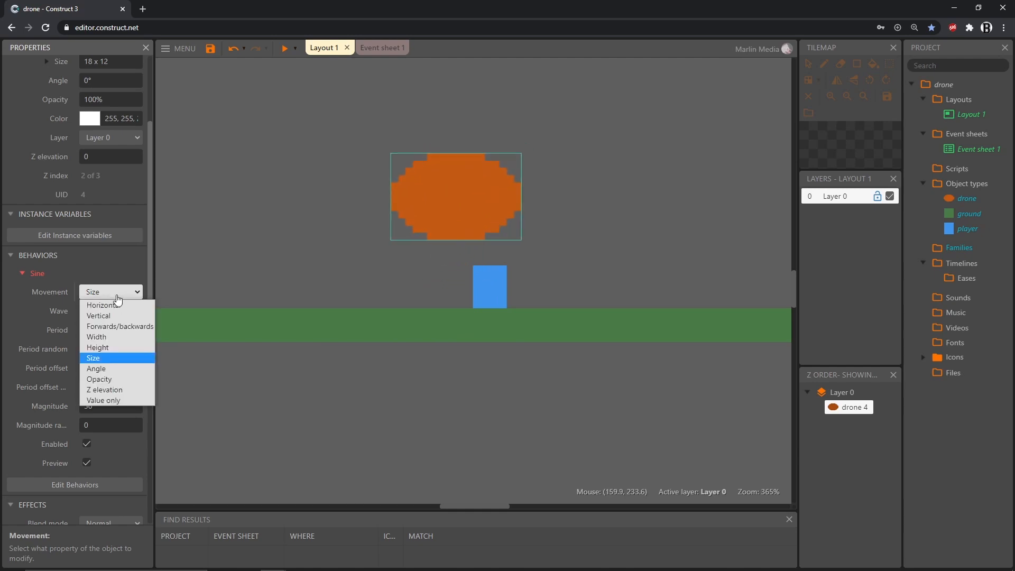
click(100, 317)
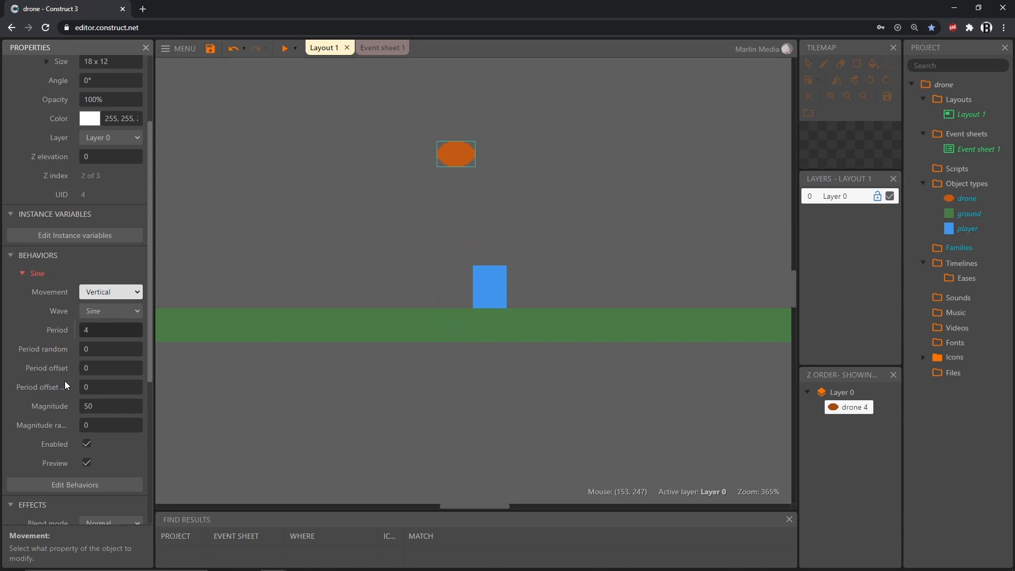
- Try a magnitude of 25 for the drone's vertical Sine movement
click(97, 407)
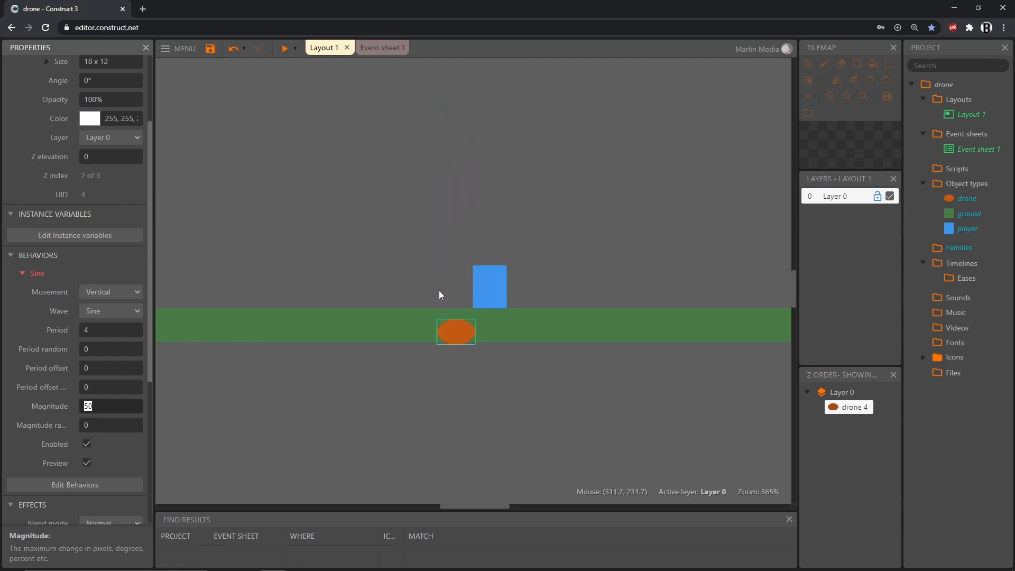
text(25)
key(Tab)
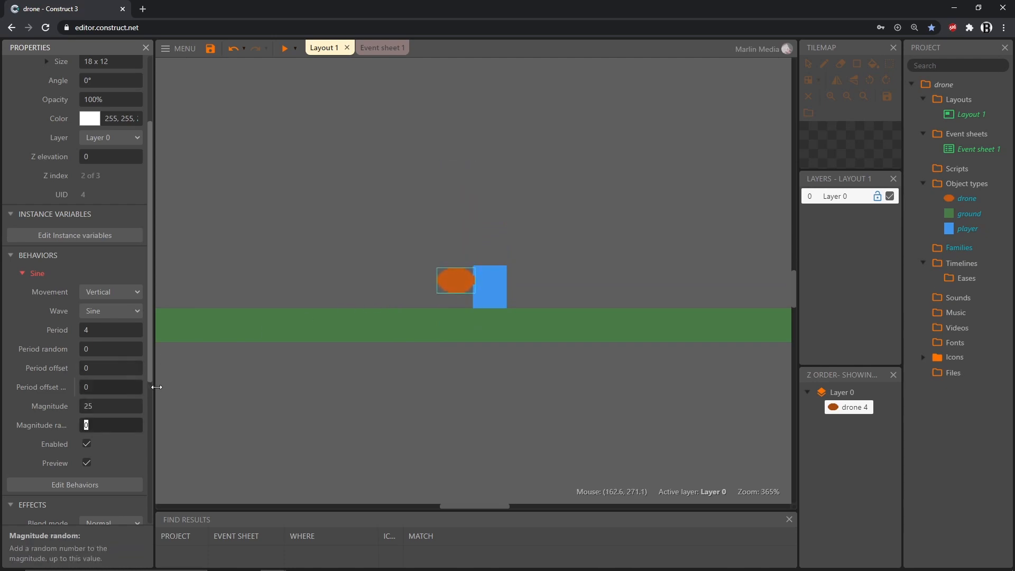
- Set the drone's vertical Sine movement to a magnitude of 6 and a period of 6
click(93, 407)
text(6)
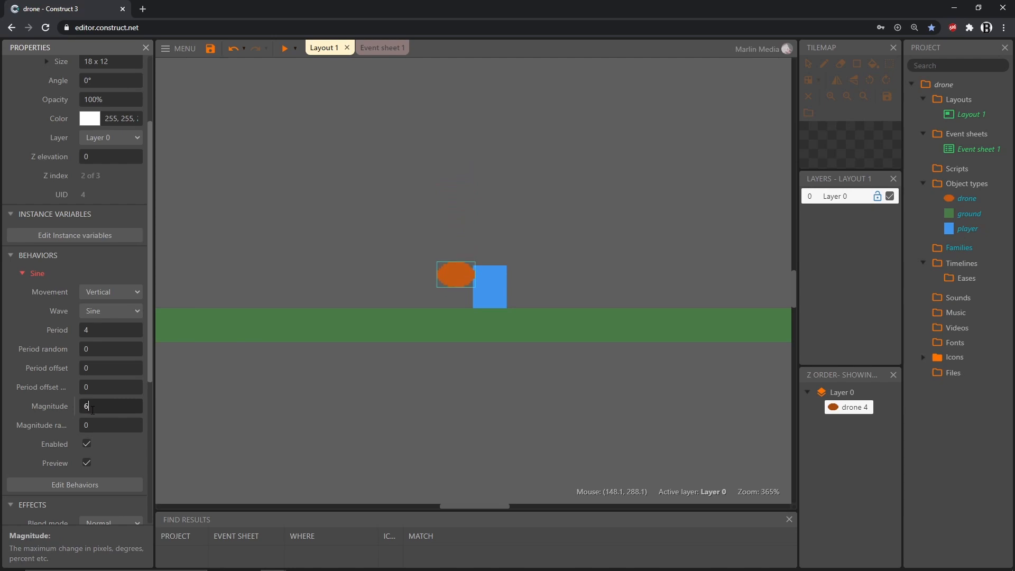
key(Tab)
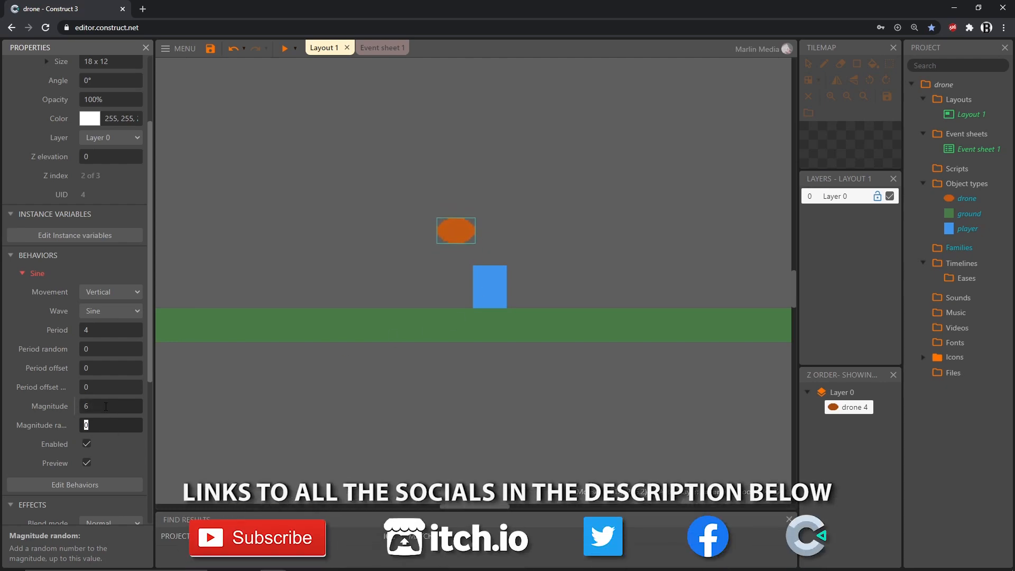
click(99, 331)
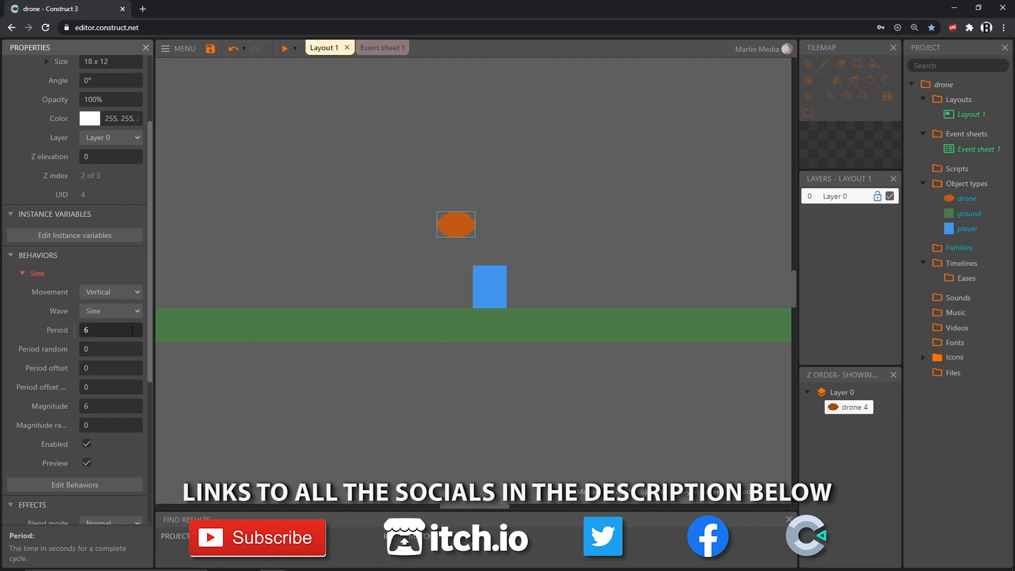
key(Tab)
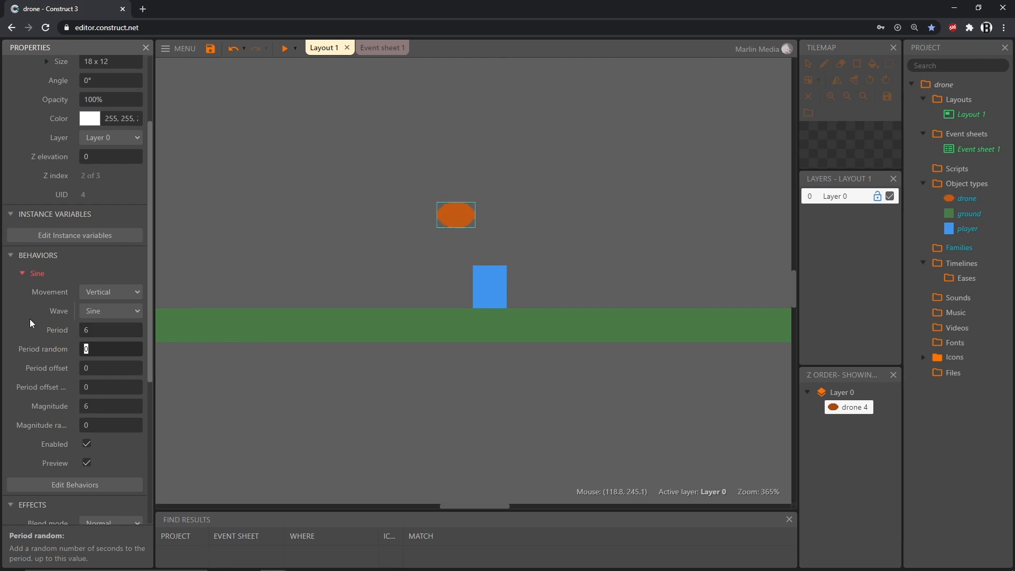
- Add a second Sine behavior to the drone
scroll(29, 319, down, 2)
click(82, 379)
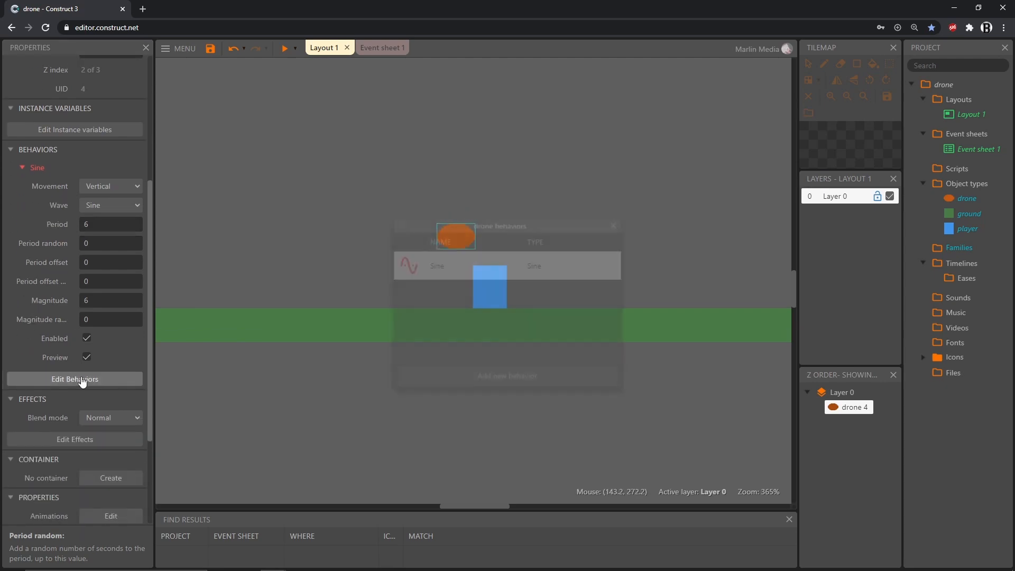
click(509, 378)
scroll(516, 339, down, 4)
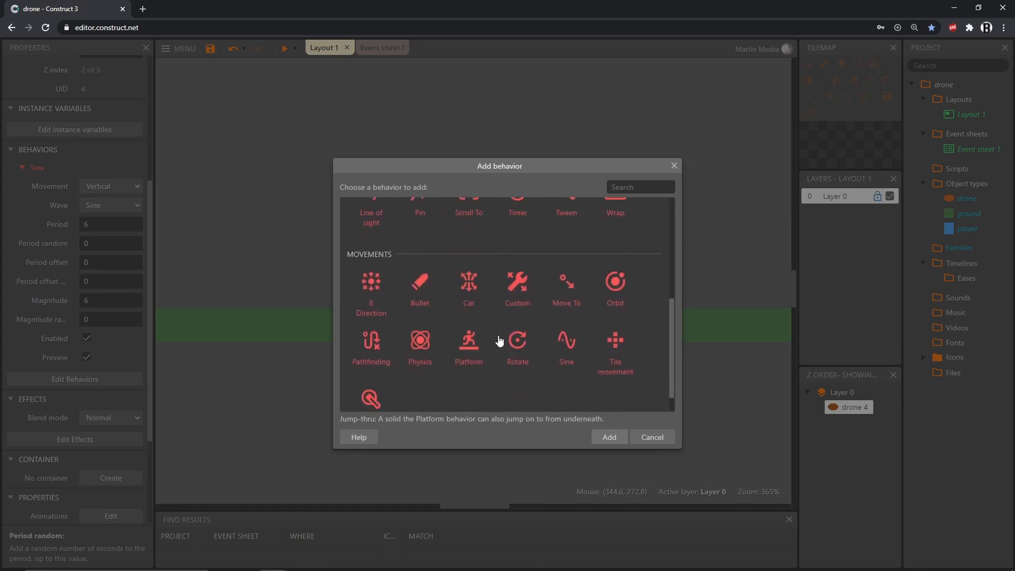
click(566, 342)
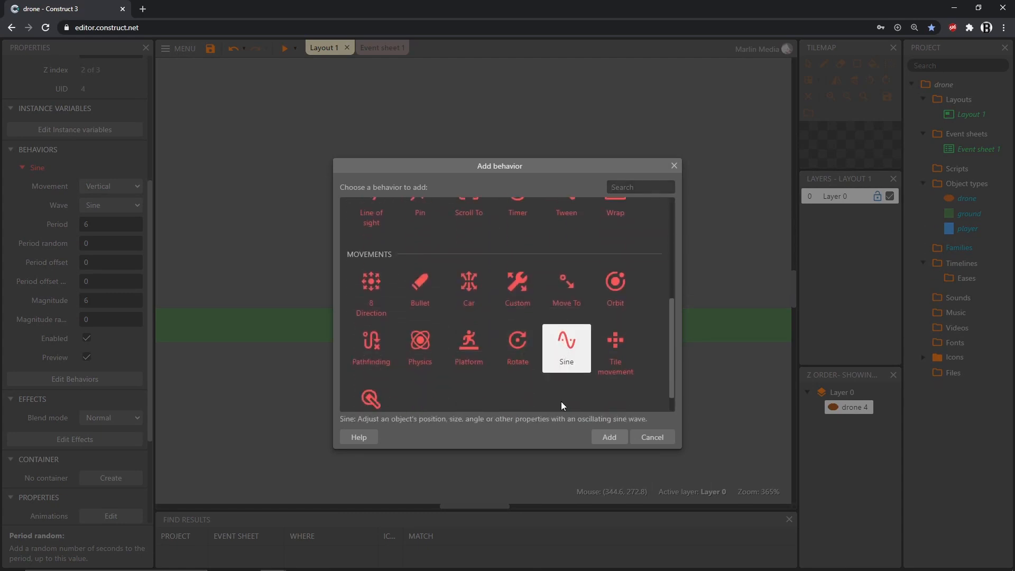
click(609, 437)
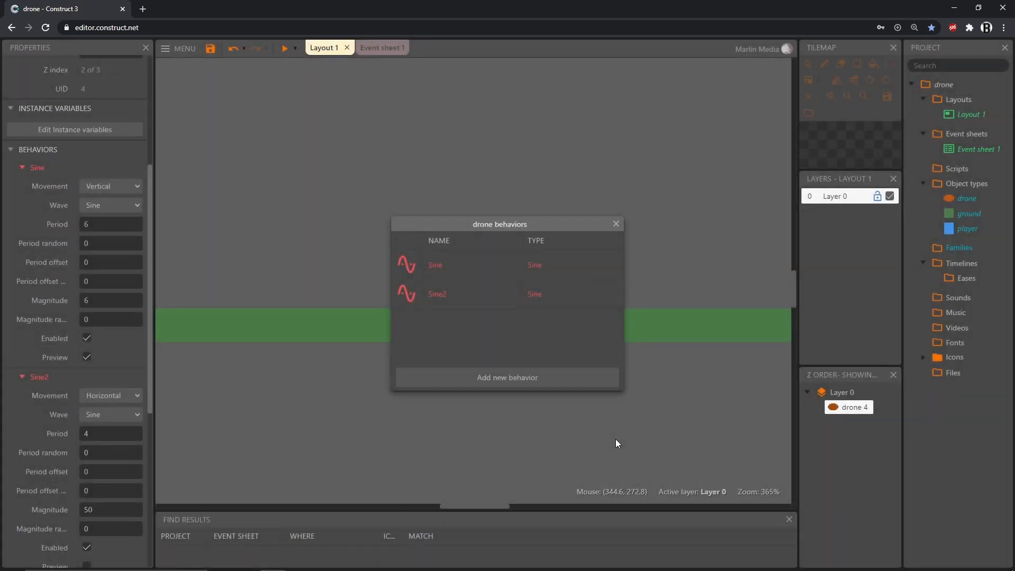
- Rename the drone's first Sine behavior, the vertical one, as SineV
click(463, 274)
click(466, 299)
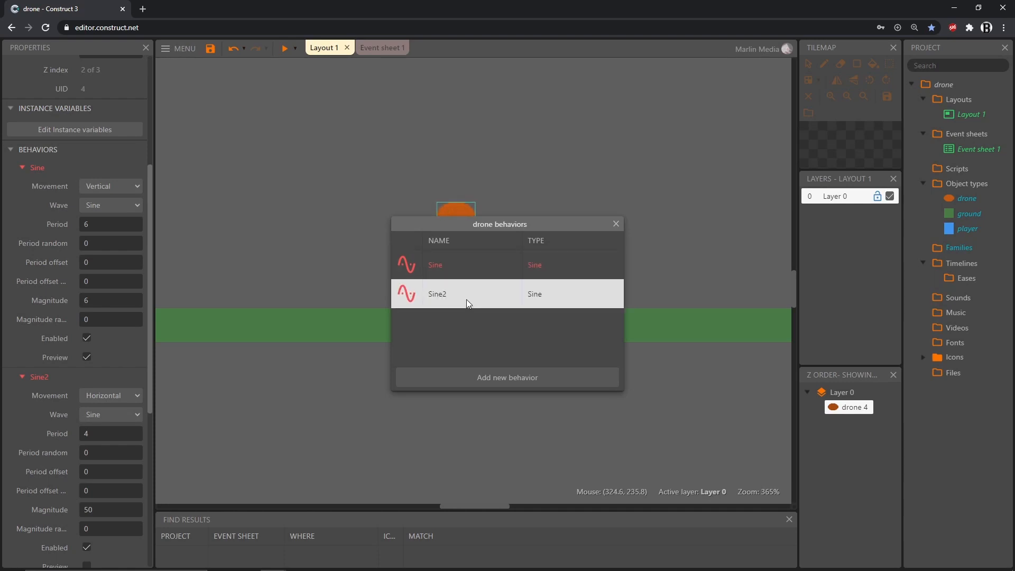
click(459, 265)
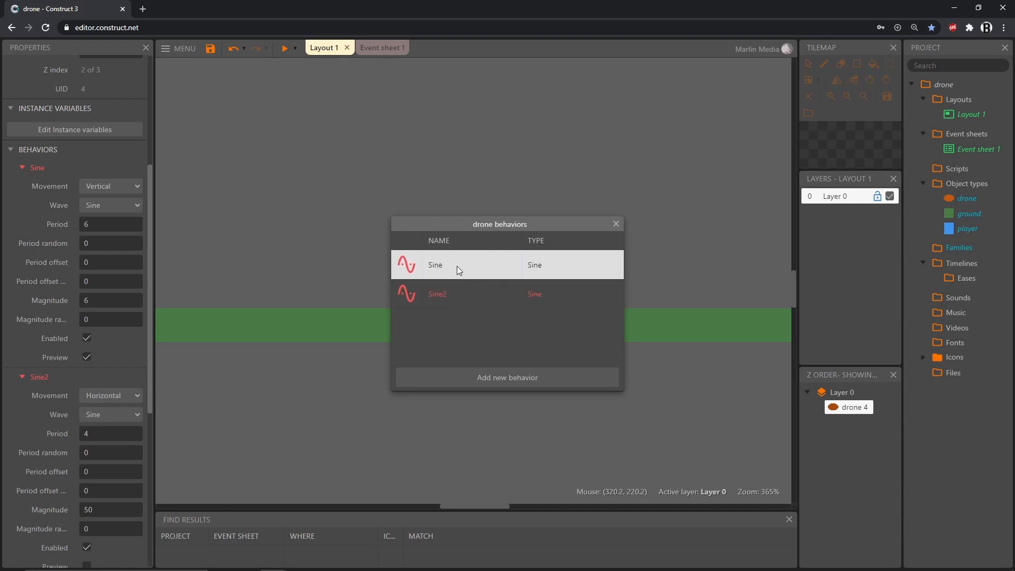
click(439, 299)
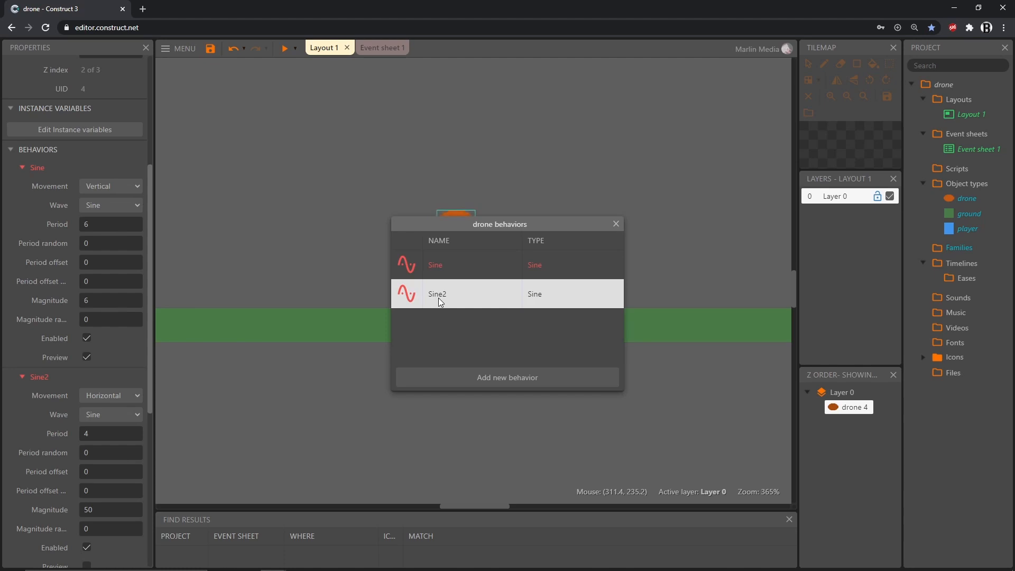
click(442, 271)
click(433, 264)
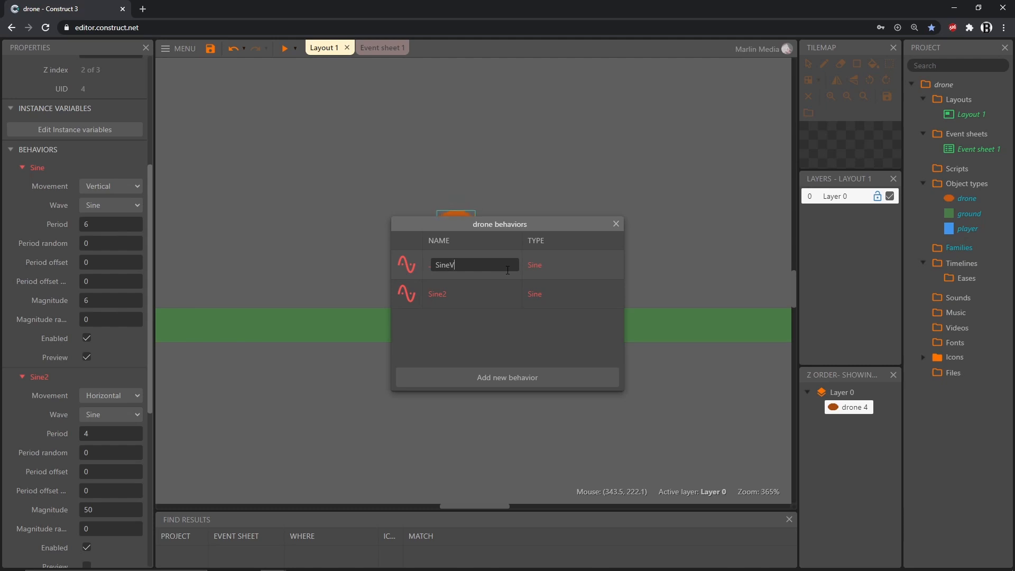
key(Return)
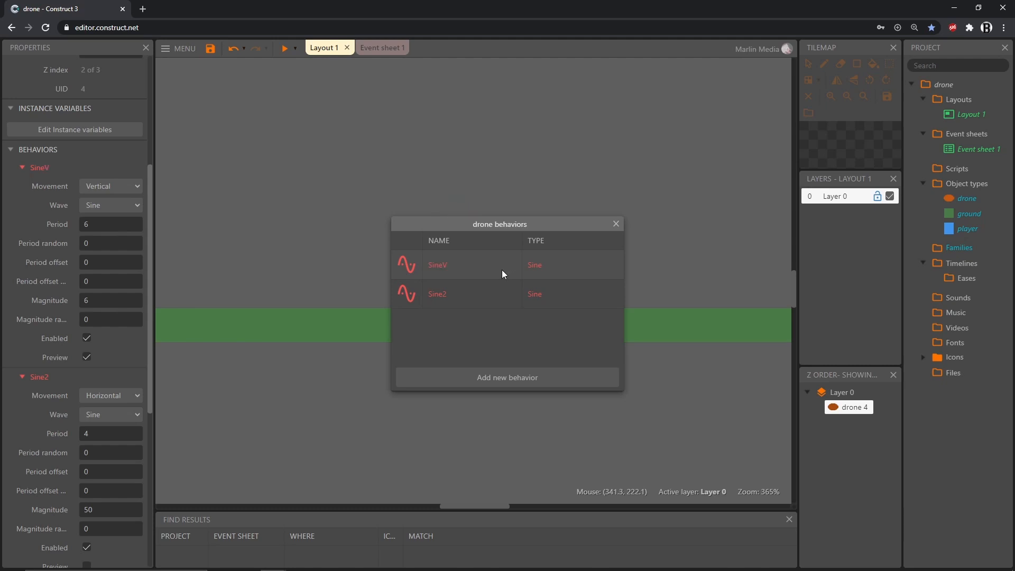
- Rename the drone's second Sine behavior as SineH and close the list of behaviors
click(445, 294)
click(446, 294)
click(458, 297)
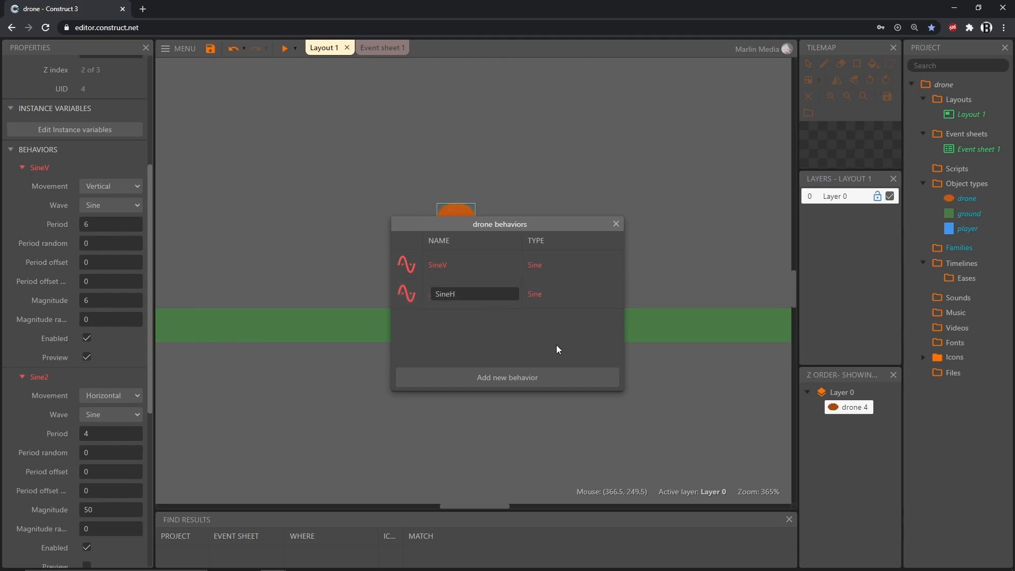
key(Return)
click(616, 224)
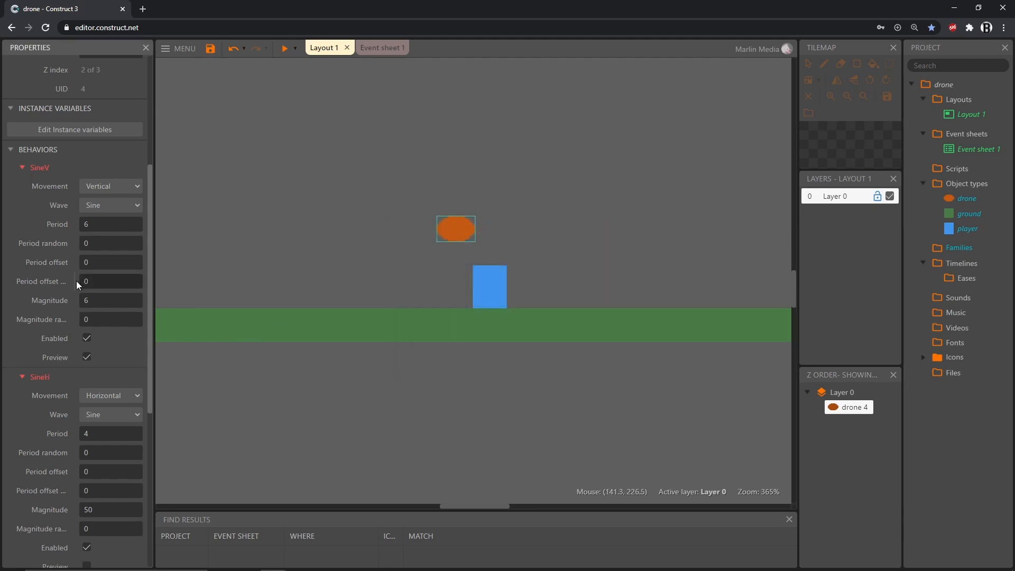
- Turn on the live editor preview for the drone's SineH behavior
scroll(72, 281, down, 2)
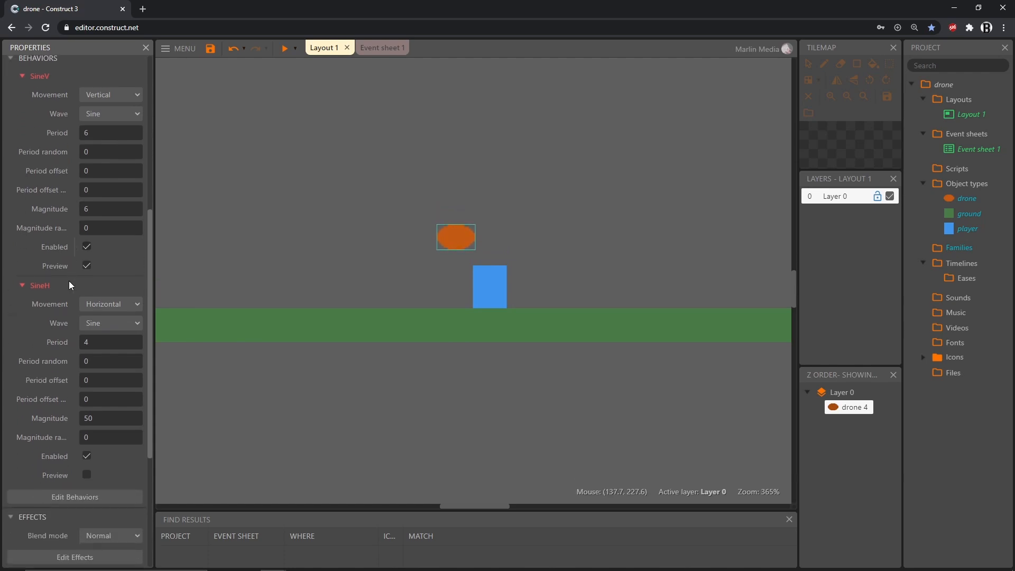
click(40, 274)
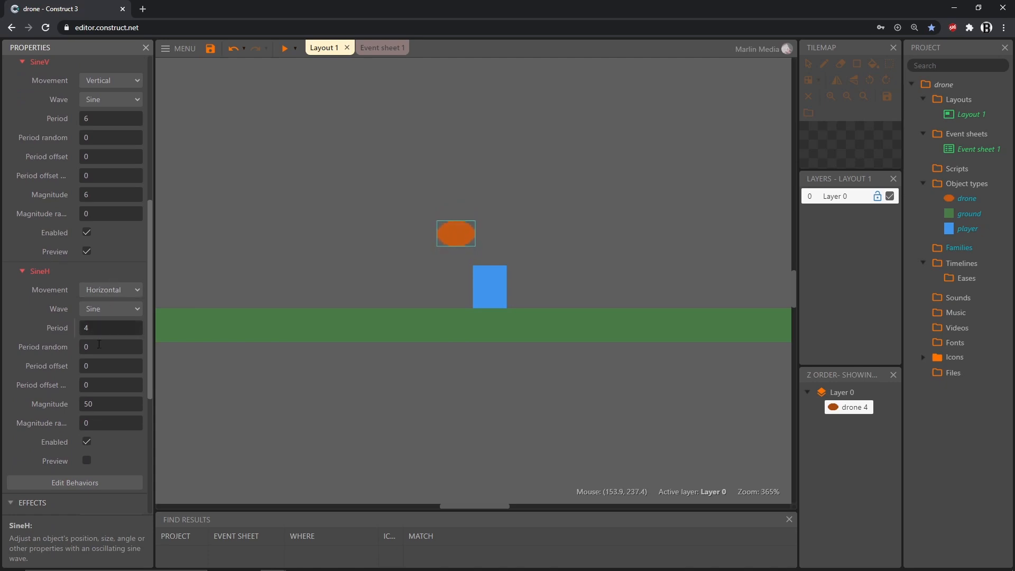
click(87, 462)
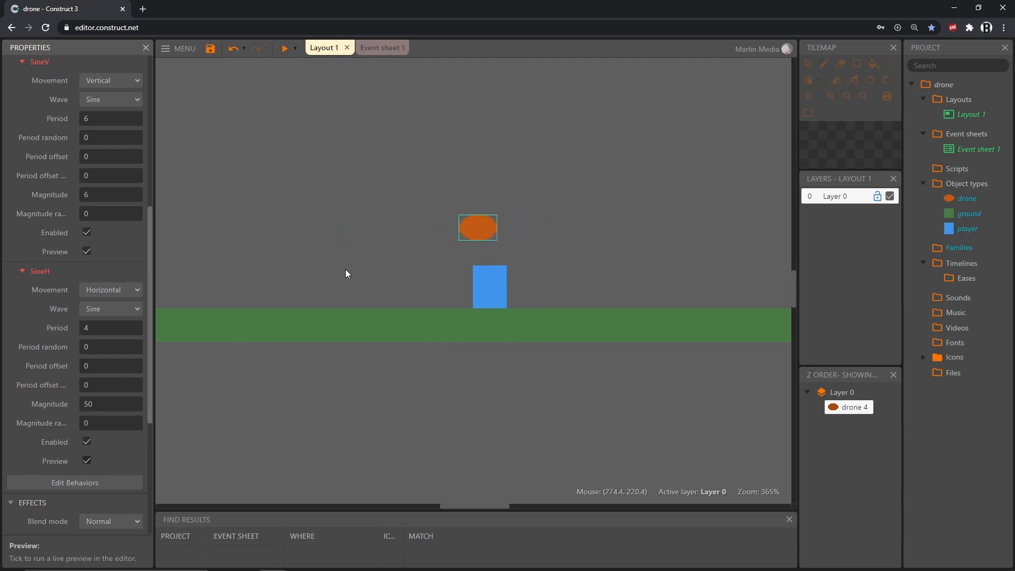
- Set the magnitude of the drone's SineH behavior to 16
click(106, 404)
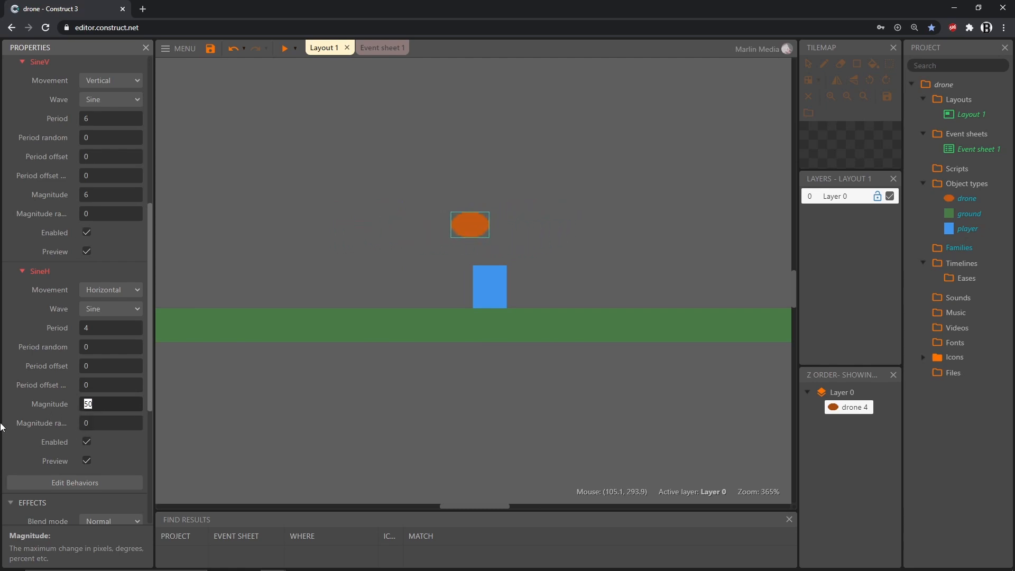
text(16)
key(Tab)
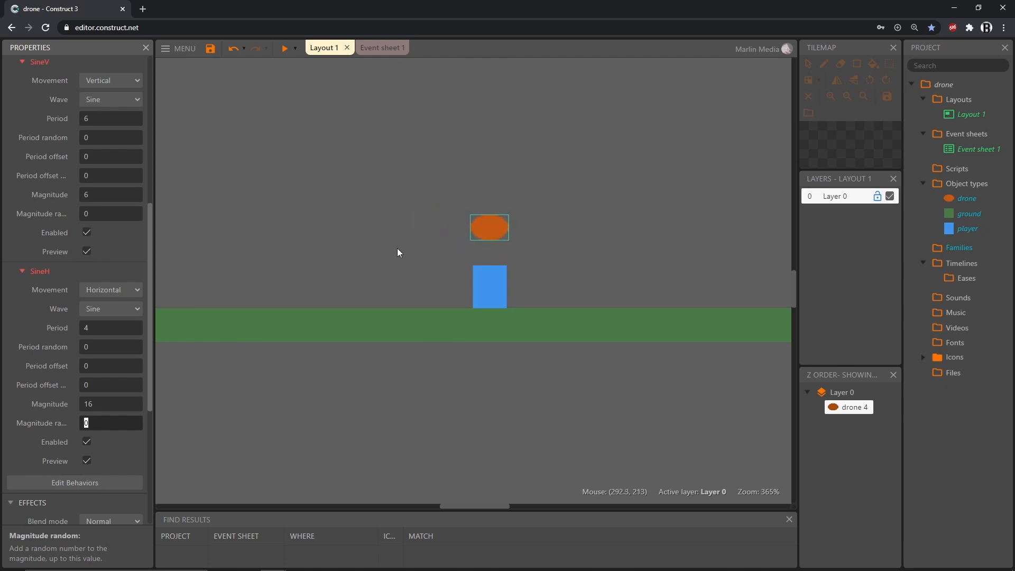
- Set the period of the drone's SineH behavior to 6 seconds
click(99, 332)
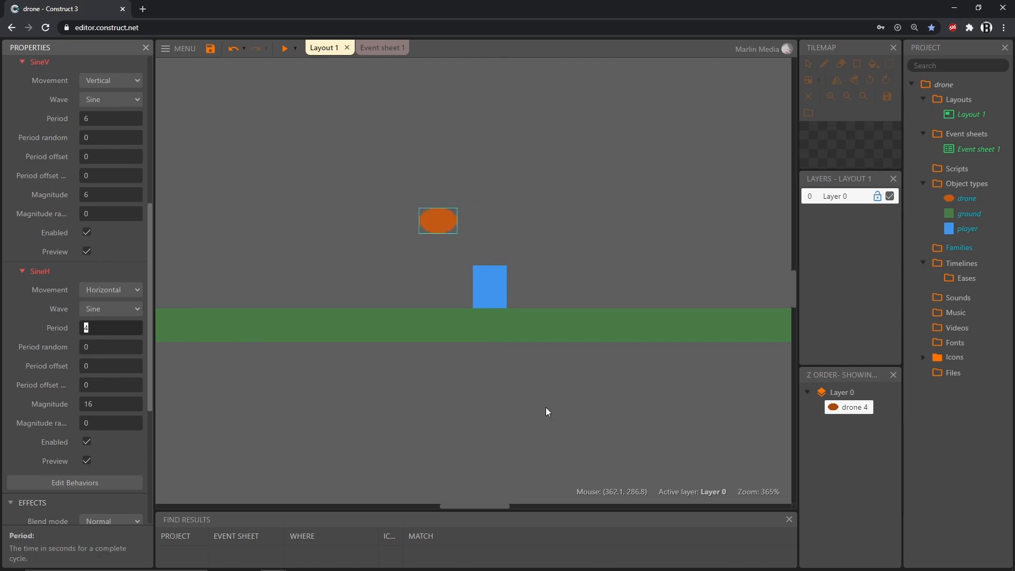
text(6)
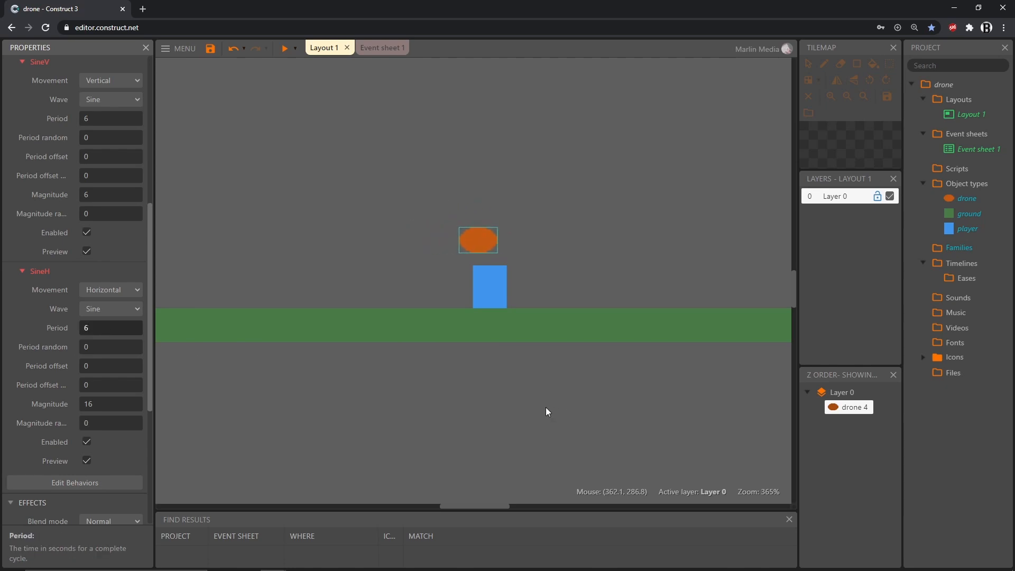
key(Tab)
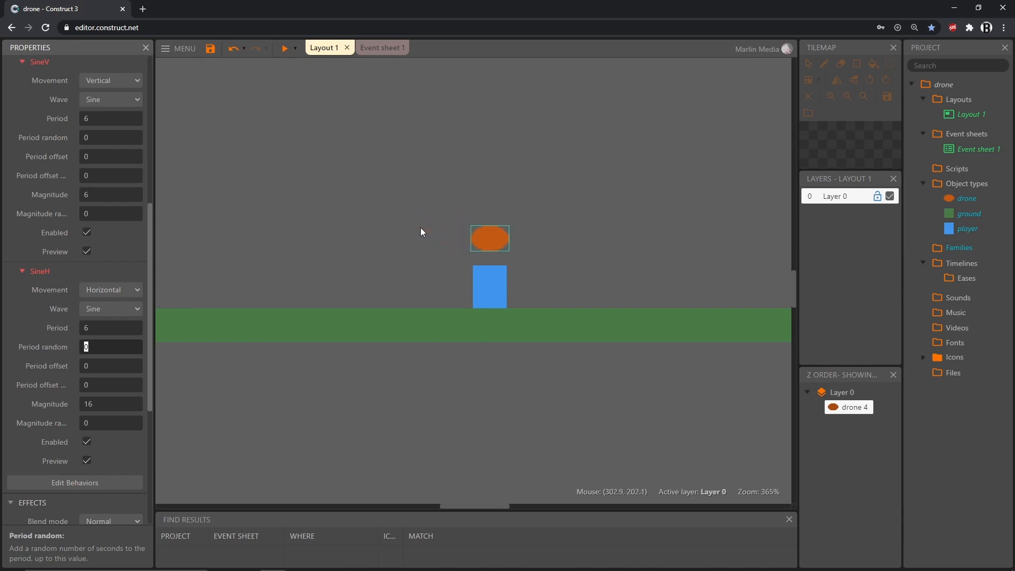
- Set the period of the drone's SineH behavior to 5 seconds
click(101, 328)
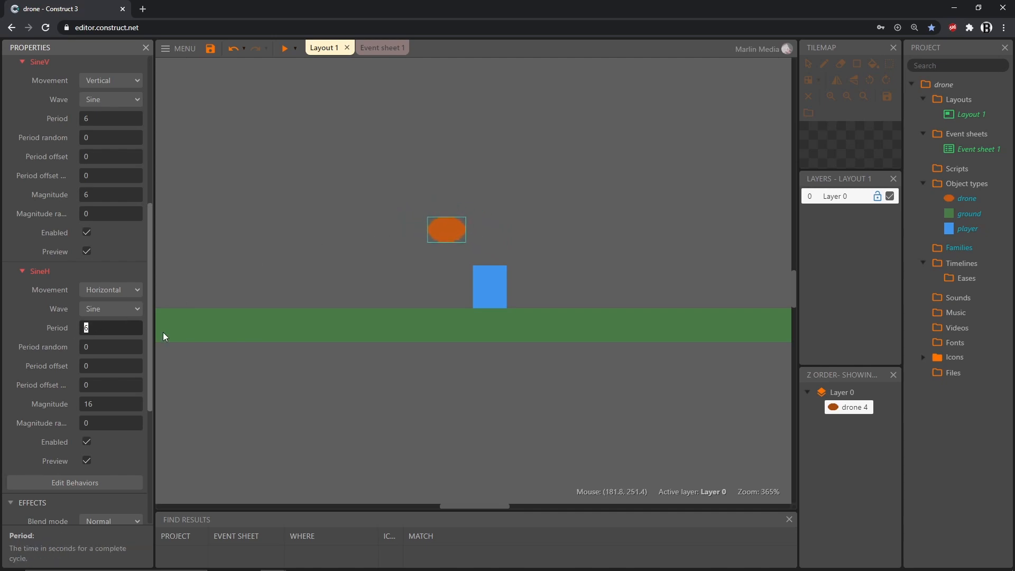
text(5)
key(Return)
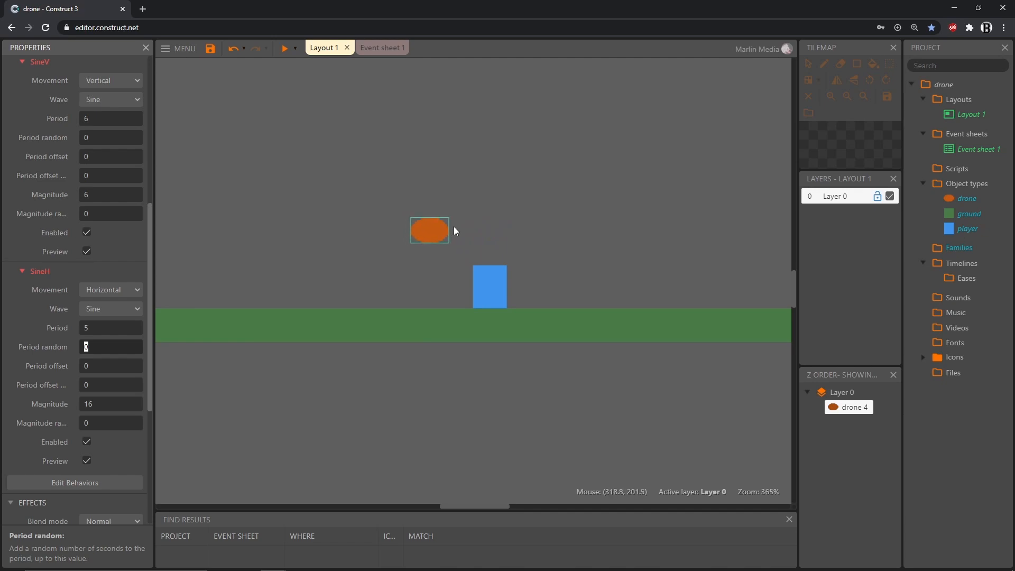
- Preview the layout, run and jump with the player in both directions to check the hovering drone, and close the preview
click(283, 49)
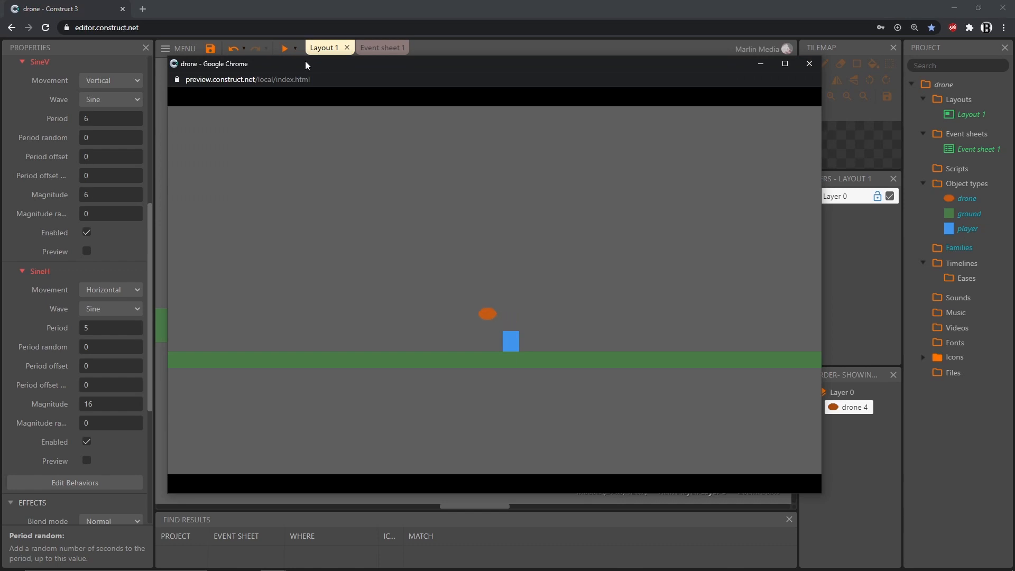
key(Left)
key(Up)
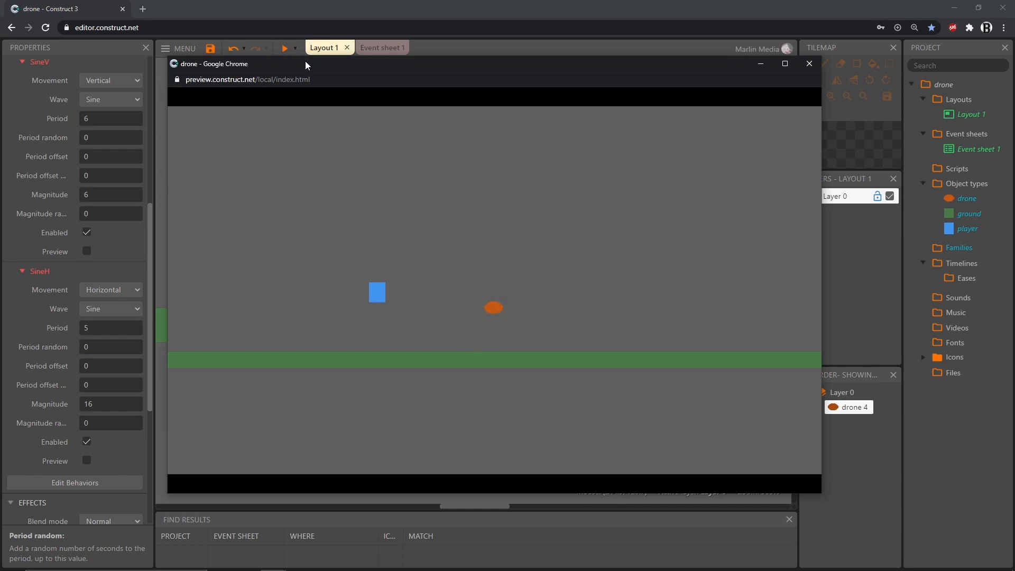
key(Right)
key(Up)
key(Up)
key(Right)
key(Up)
key(Left)
key(Up)
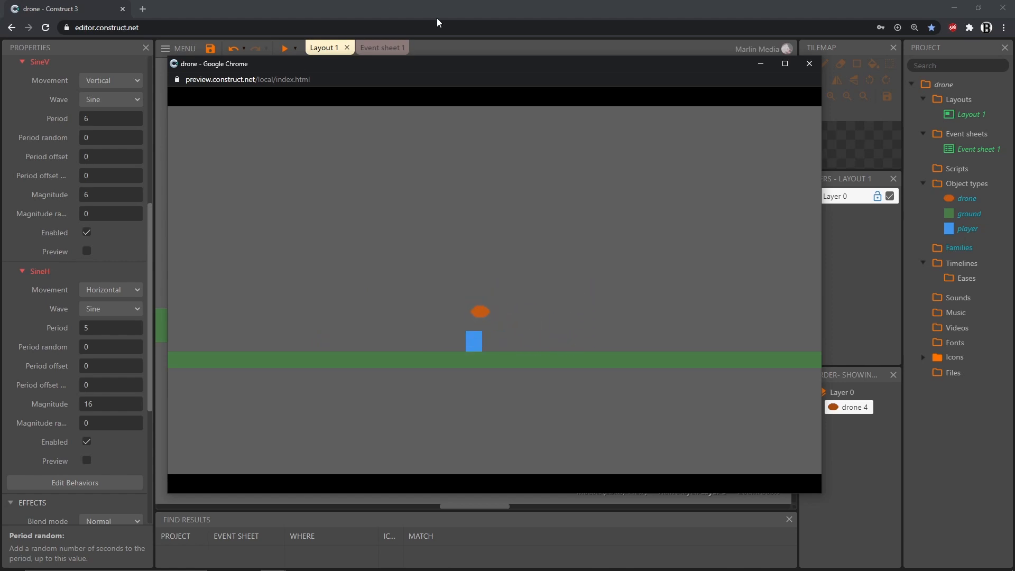
click(809, 64)
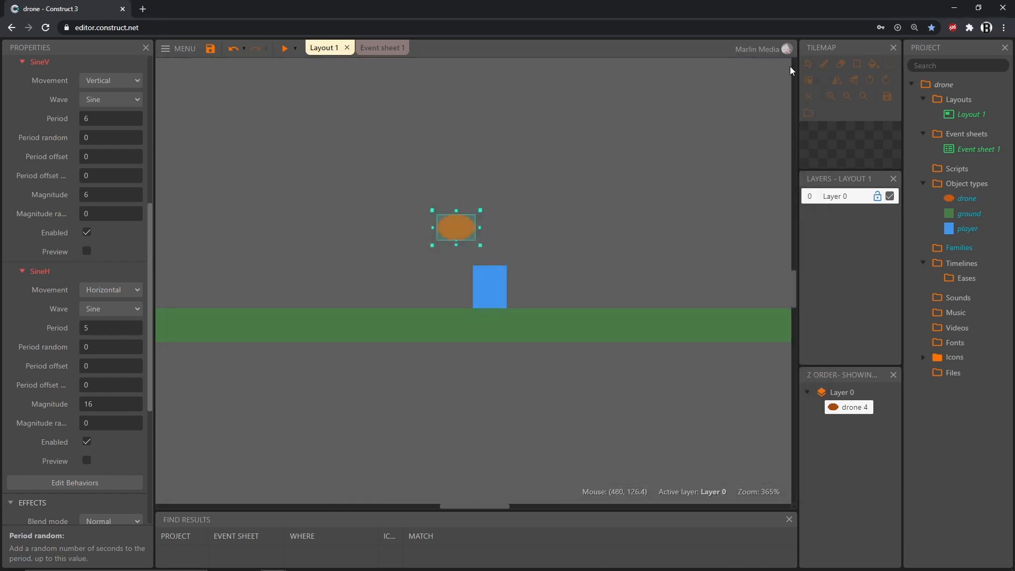
- Add a System "Every tick" event to Event sheet 1
click(379, 48)
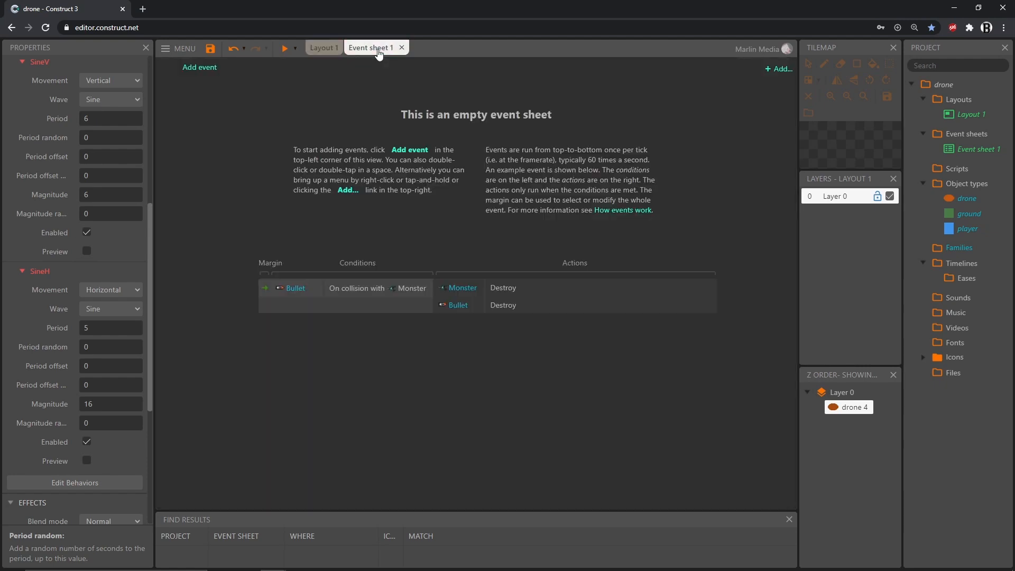
click(200, 69)
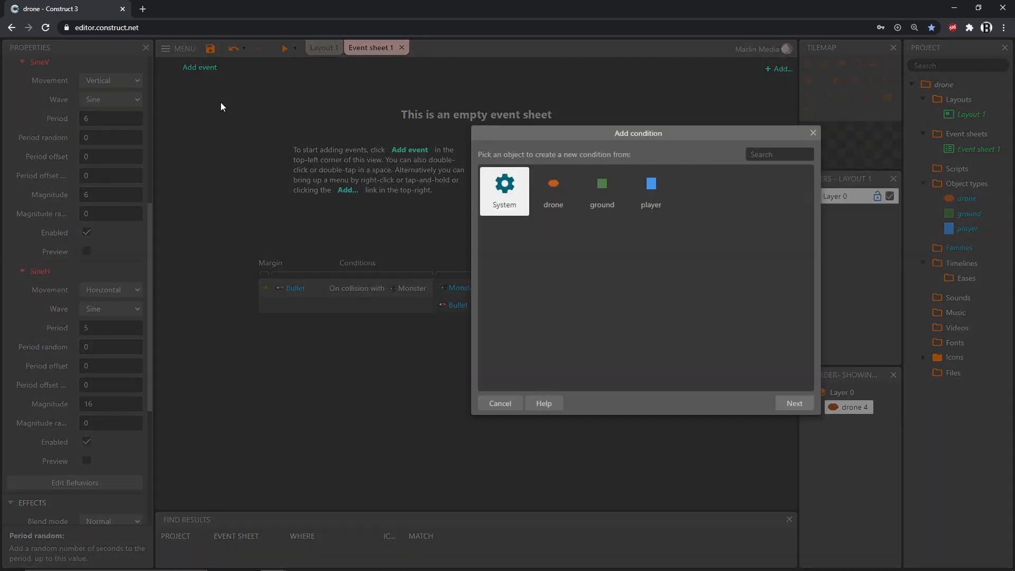
double_click(506, 189)
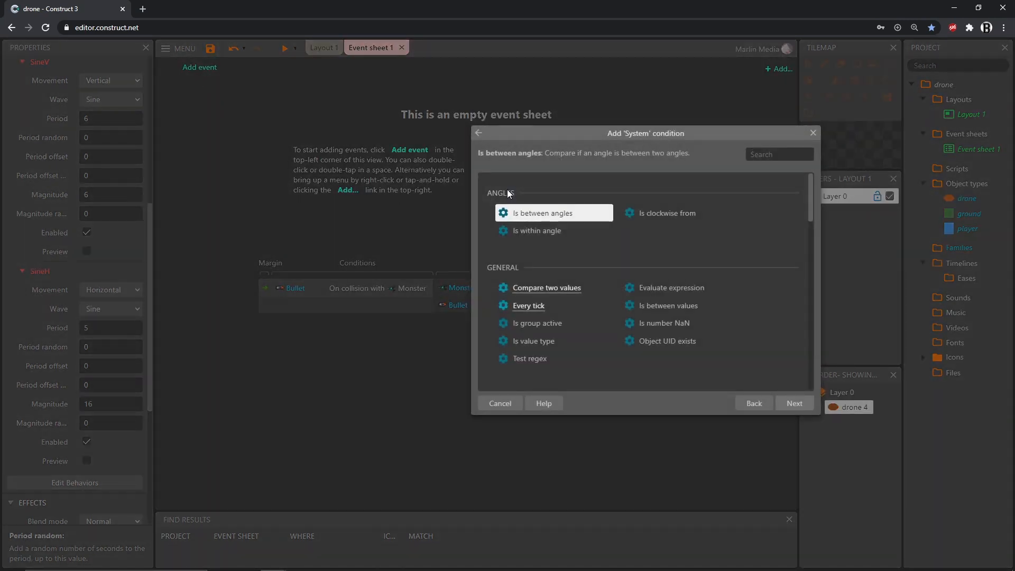
click(528, 307)
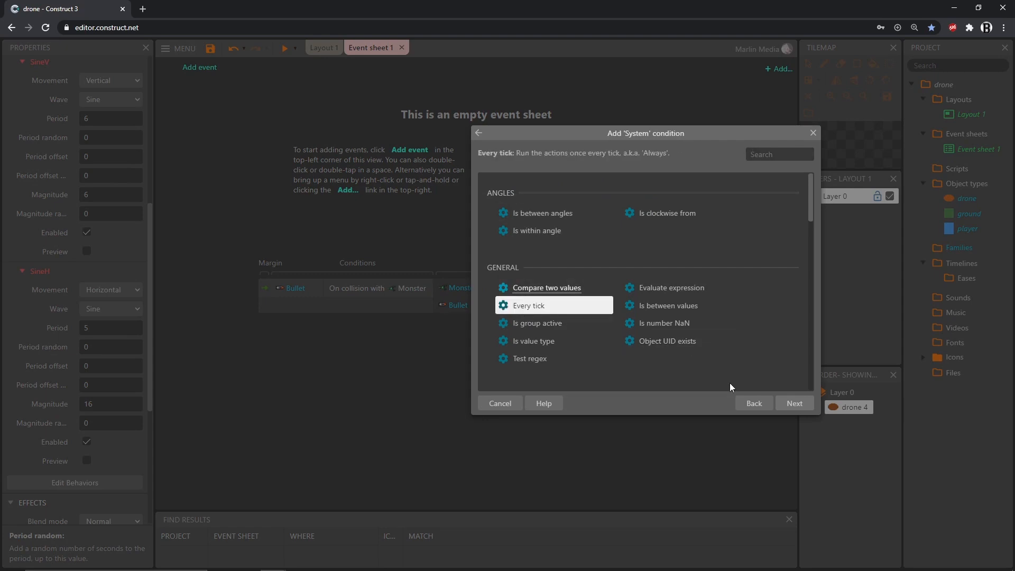
click(794, 403)
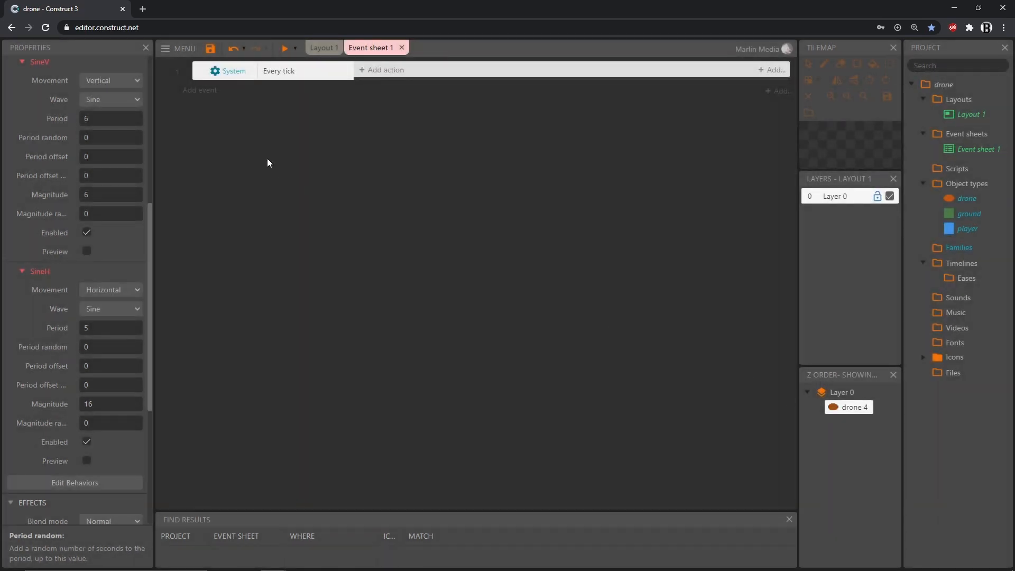
- Add a drone "Set position" action to the Every tick event with X player.X and Y player.Y
click(377, 71)
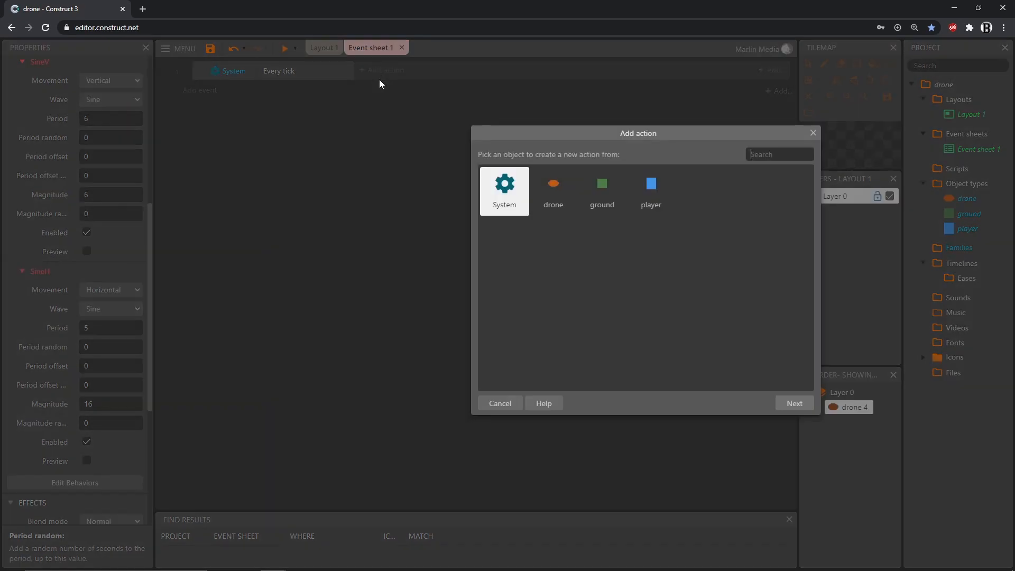
double_click(563, 195)
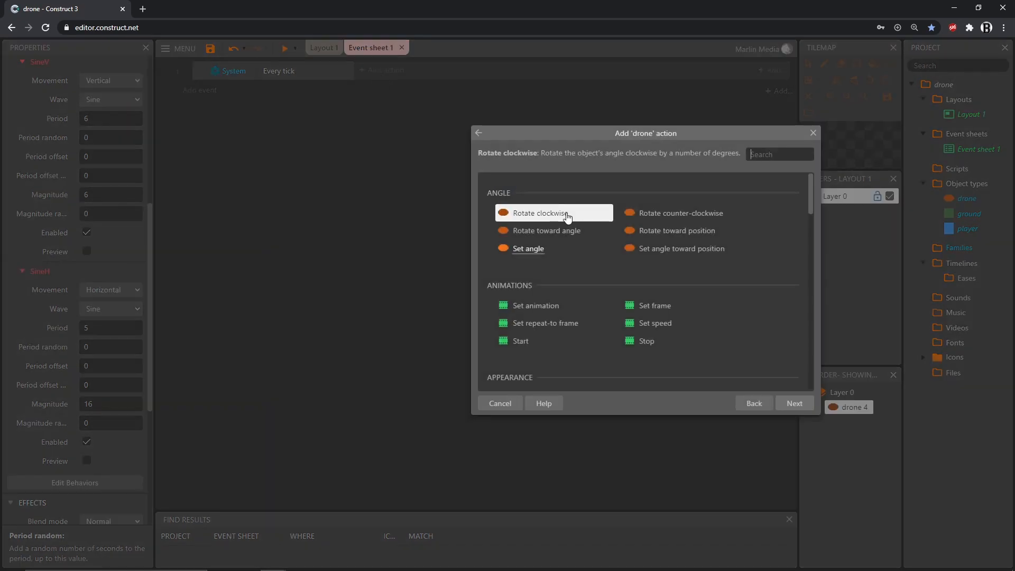
text(set po)
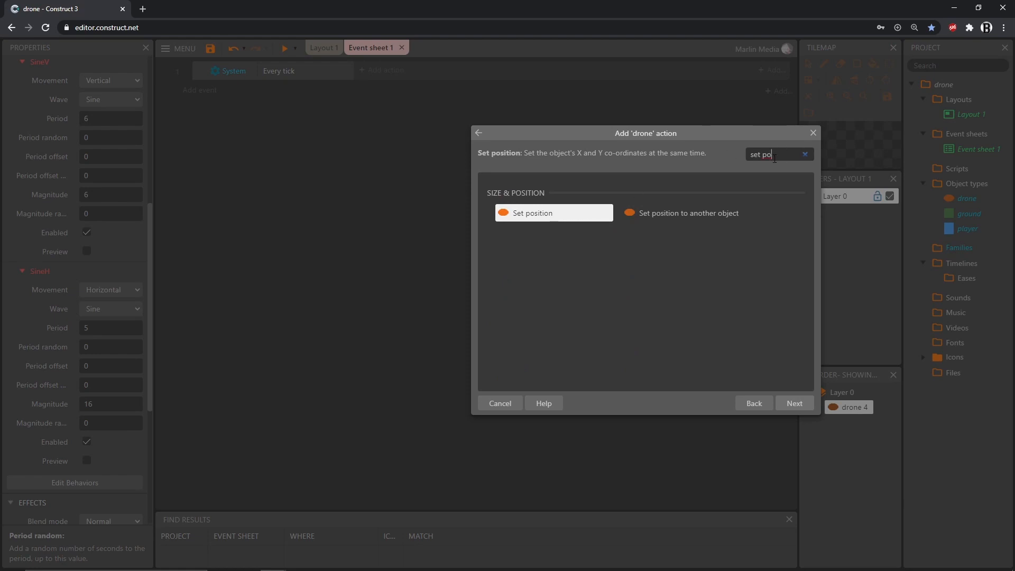
double_click(537, 216)
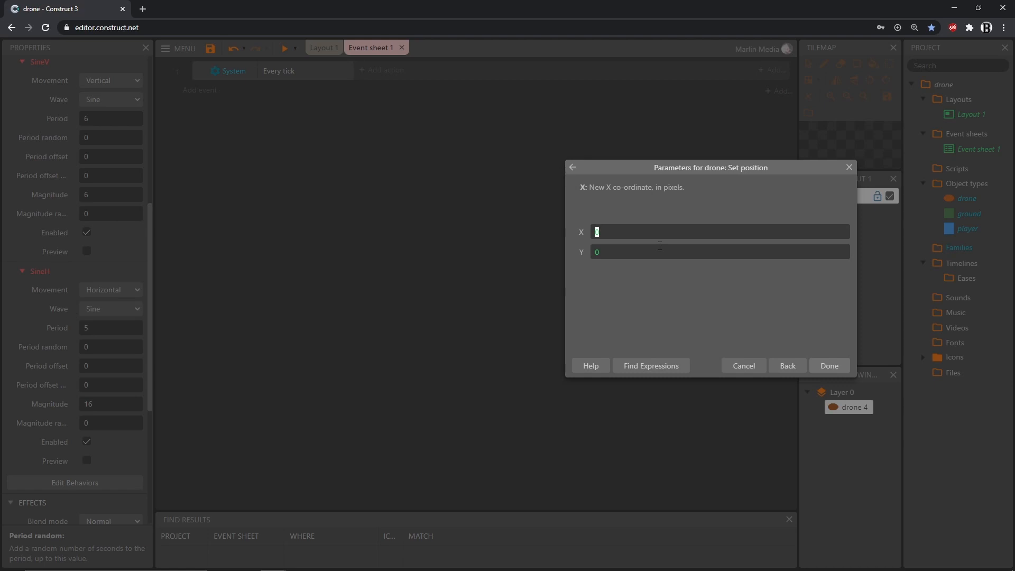
text(player)
key(Tab)
text(.X)
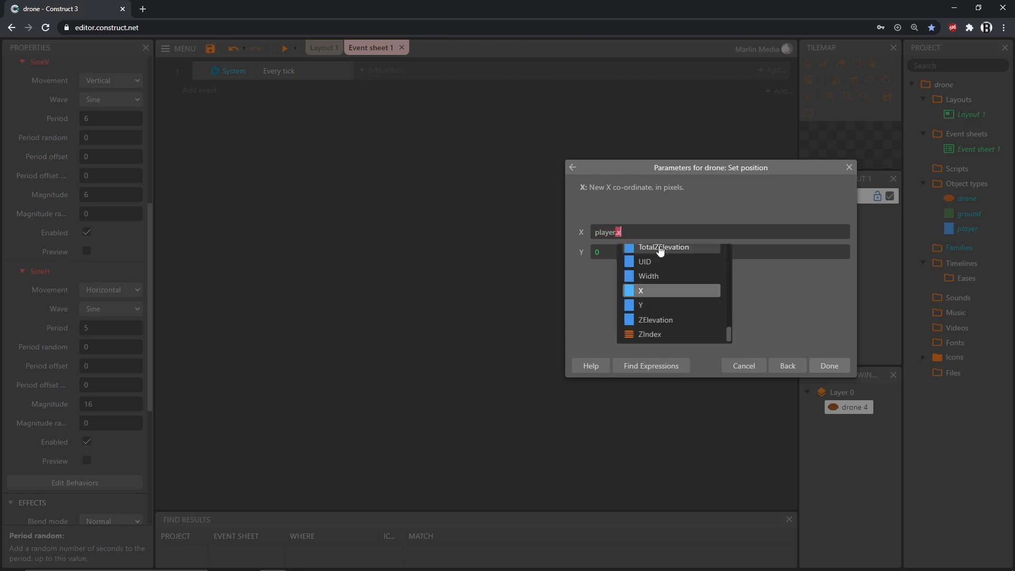
key(Tab)
key(Tab)
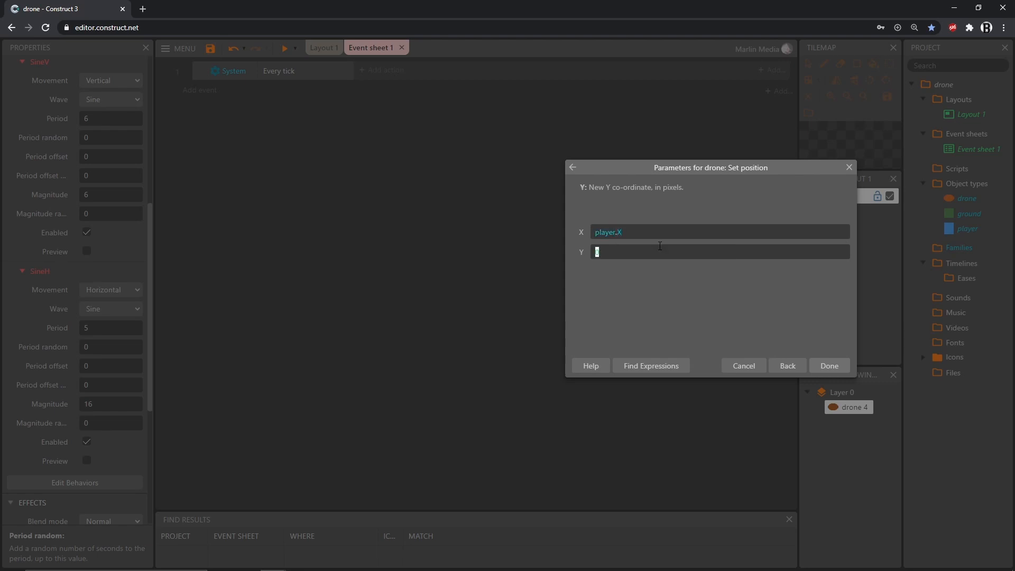
text(player.Y)
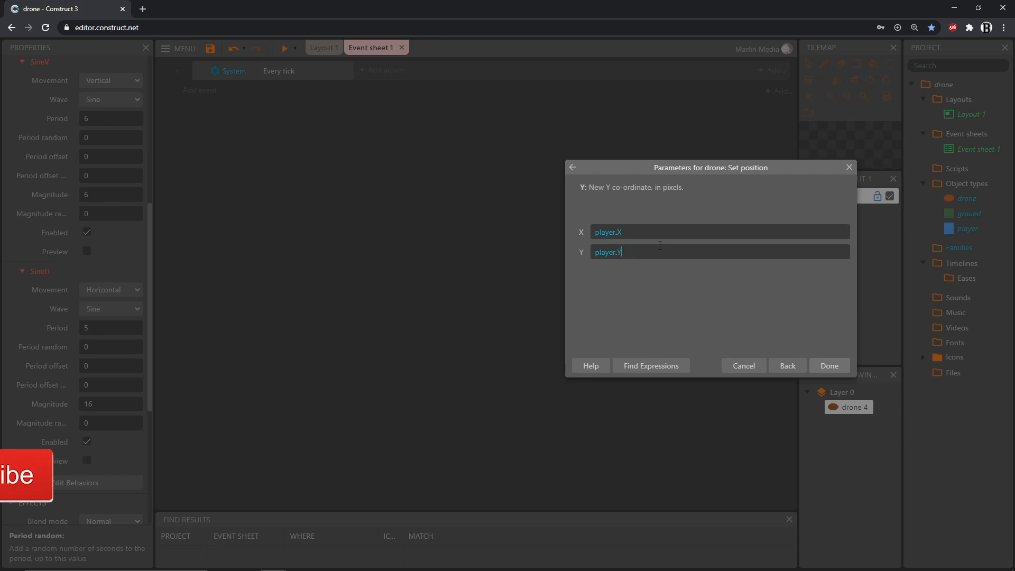
key(Return)
- Preview the layout to check where the drone sits relative to the player, and close the preview
click(282, 48)
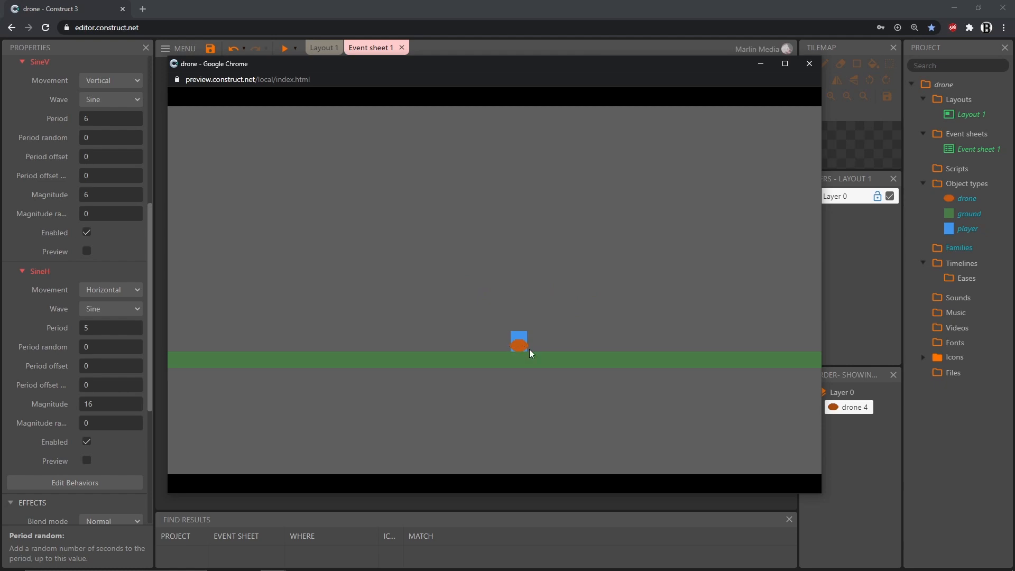
click(806, 71)
click(813, 64)
- Change the Y value of the drone's Set position action to player.Y -24
click(284, 72)
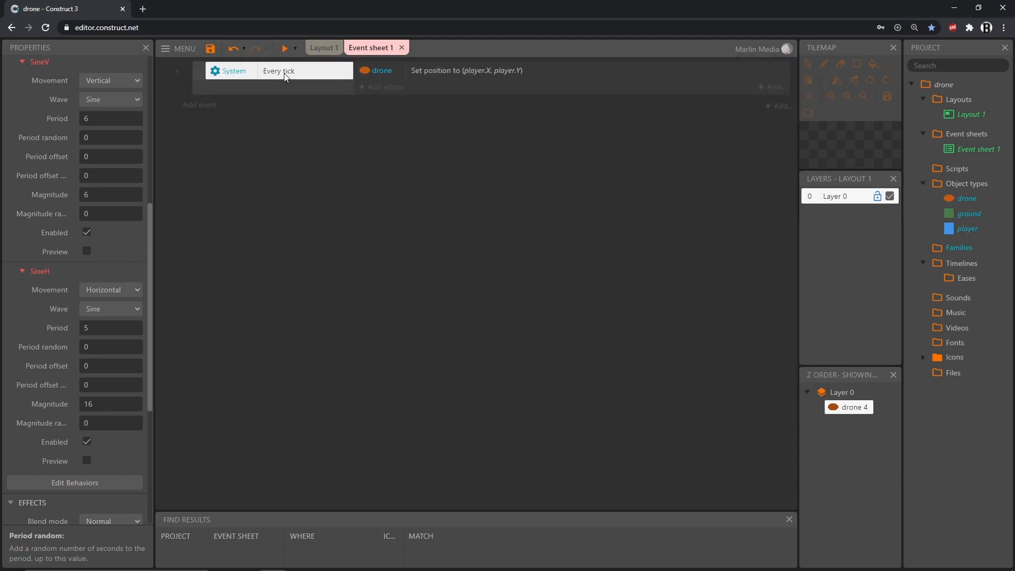
click(440, 72)
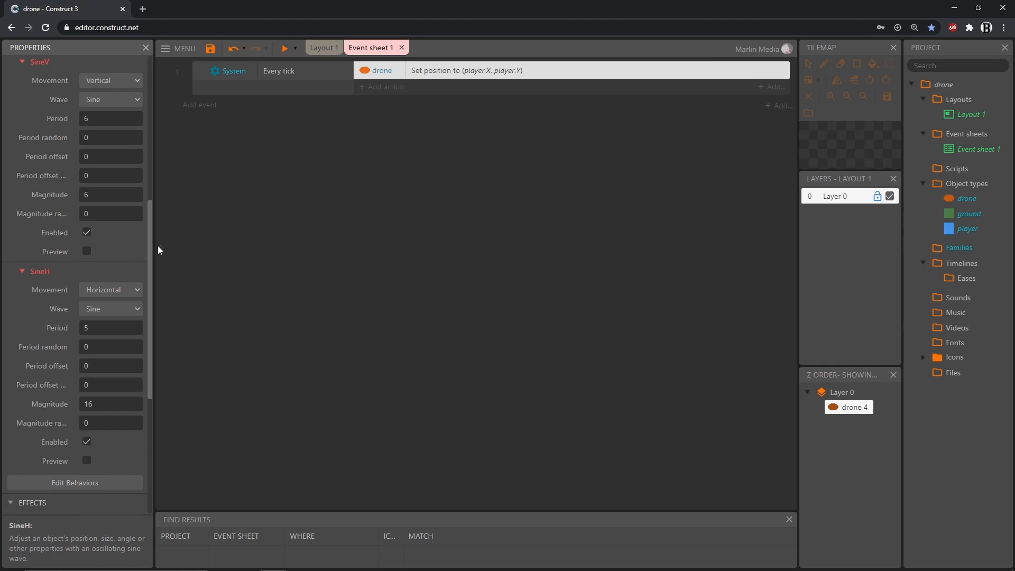
double_click(443, 74)
click(646, 254)
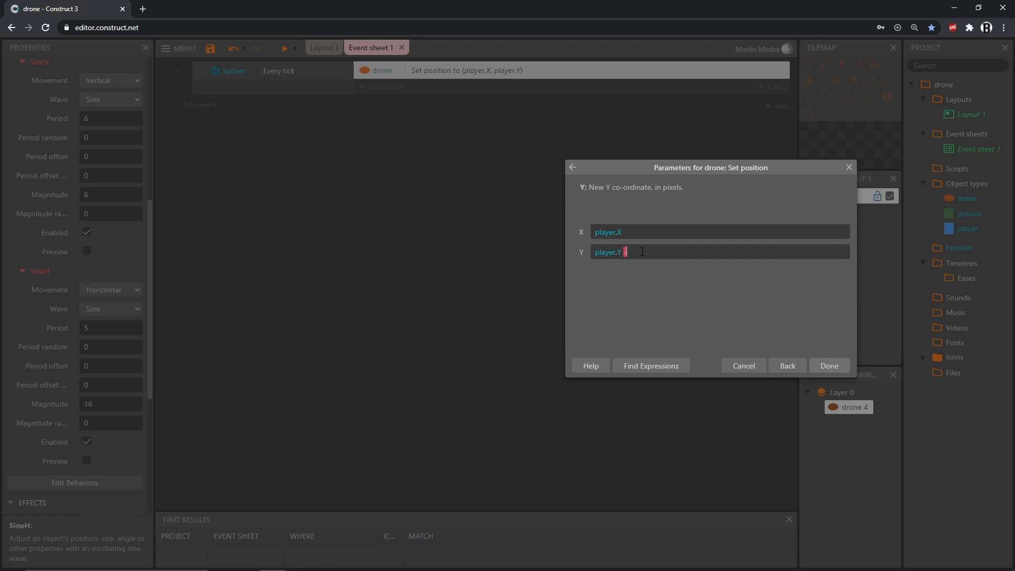
text(4)
key(Return)
- Preview the drone's raised position above the player and close the preview
click(284, 49)
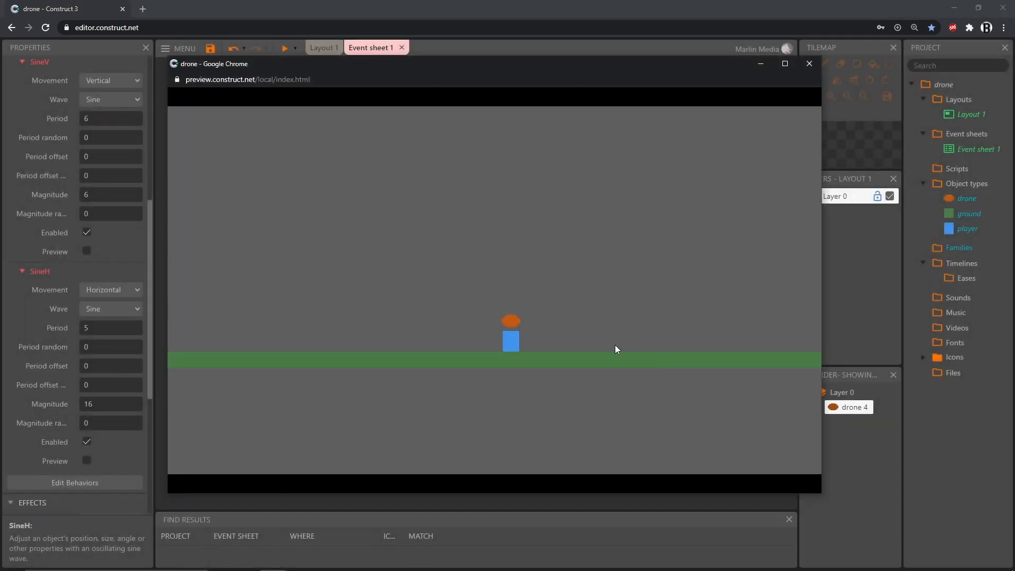
click(808, 65)
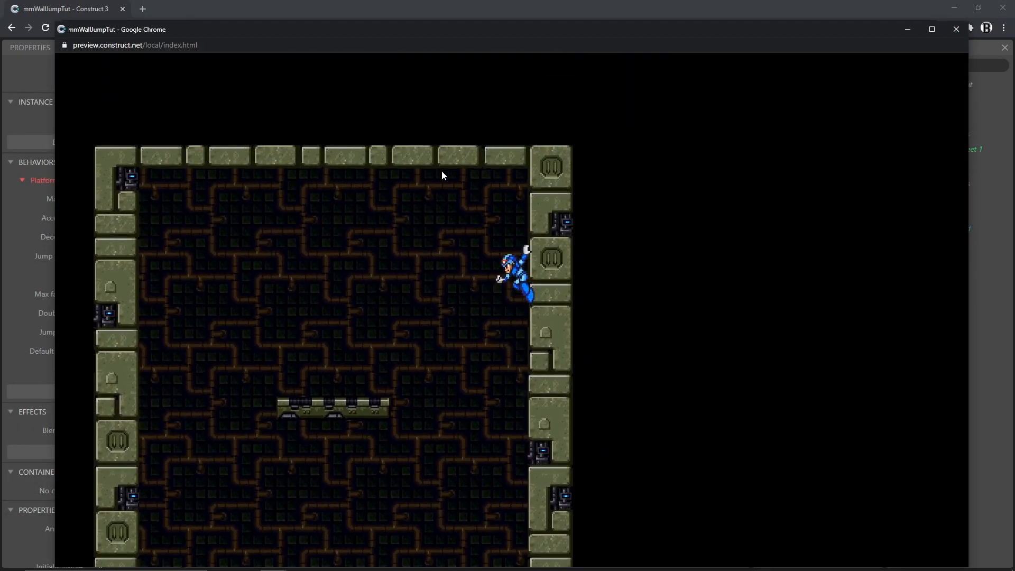
- Play-test the mmWallJumpTut preview by running, jumping and wall-jumping with the character between the walls and platforms
key(Up)
key(Up)
key(Up)
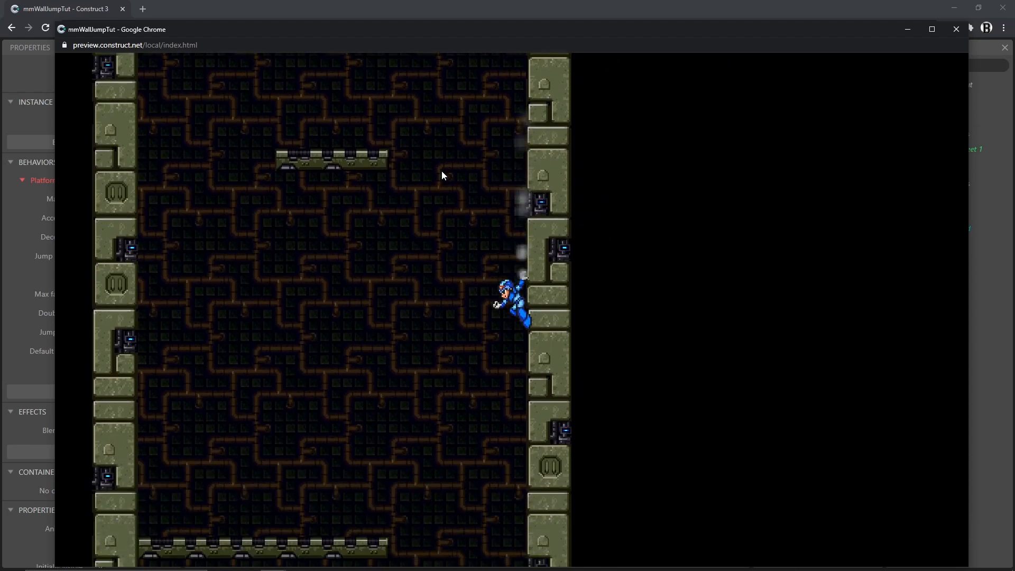
key(Up)
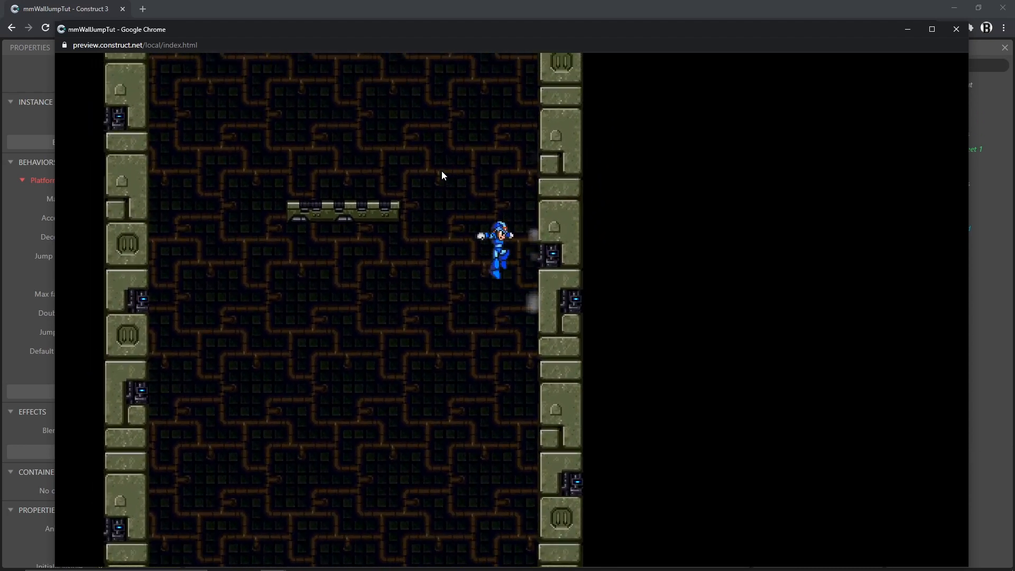
key(Up)
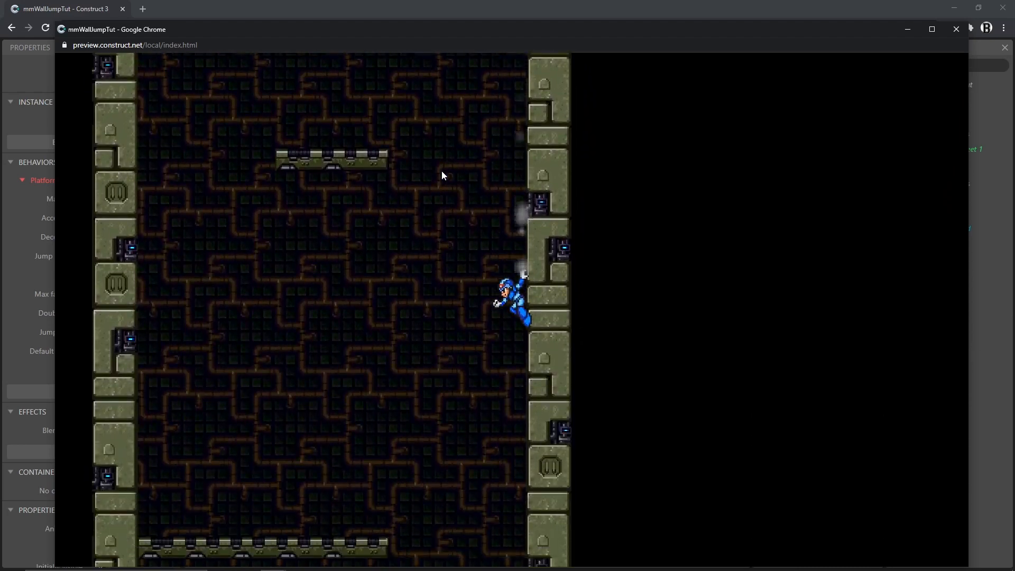
key(Up)
key(Up)
key(Left)
key(Right)
key(Up)
key(Up)
key(Left)
key(Up)
key(Right)
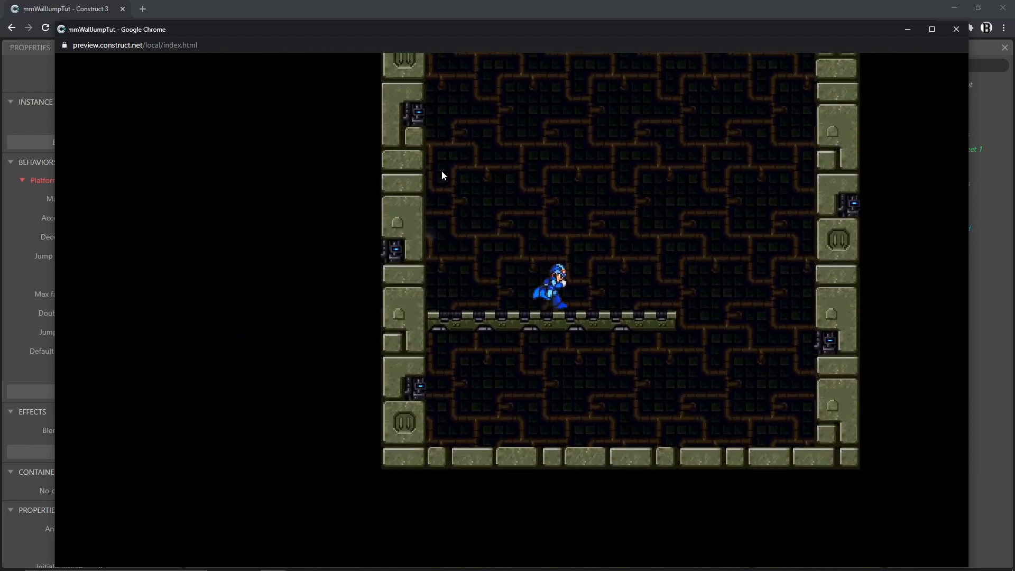
key(Left)
key(Right)
key(Up)
key(Left)
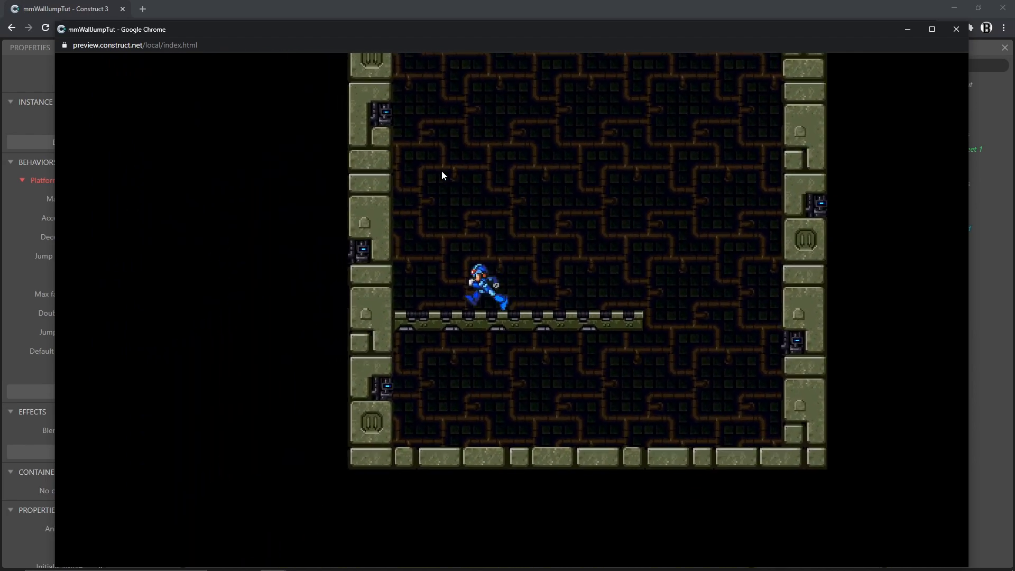
key(Up)
key(Up)
key(Up)
key(Up)
key(Right)
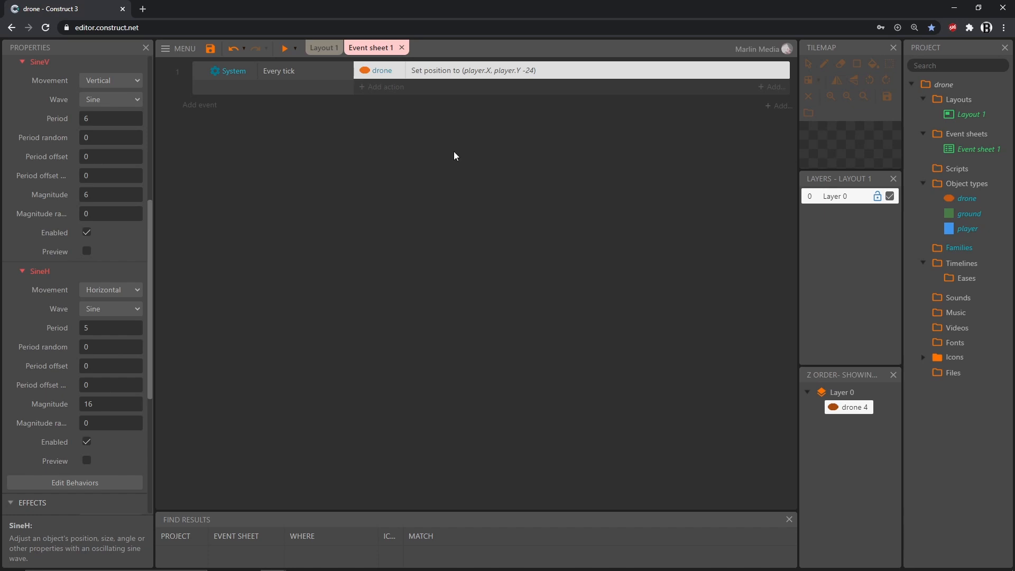
- Change the X value of the drone's Set position action to lerp(drone.X, player.X, 0.1)
double_click(434, 71)
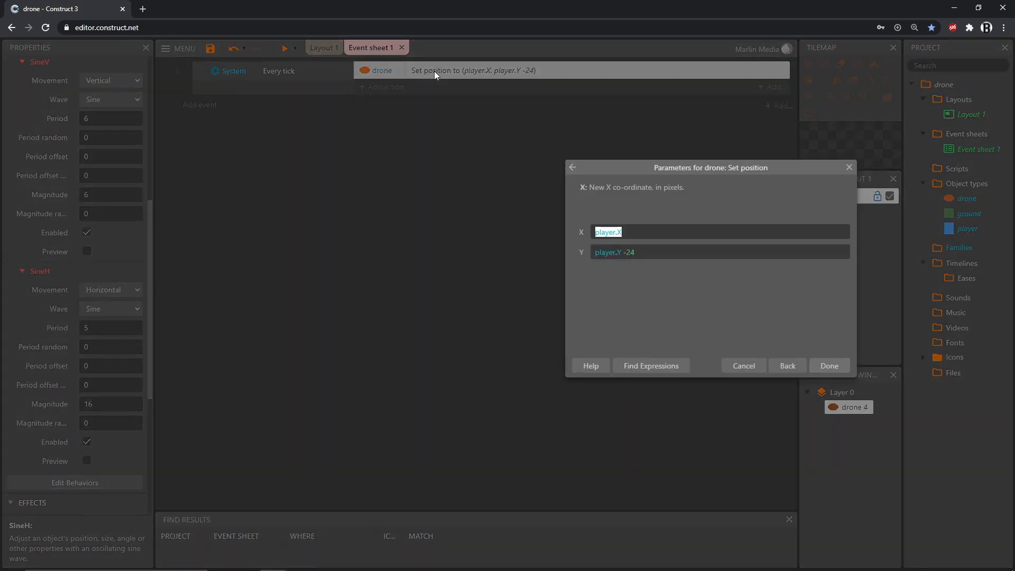
click(597, 232)
text(lerp)
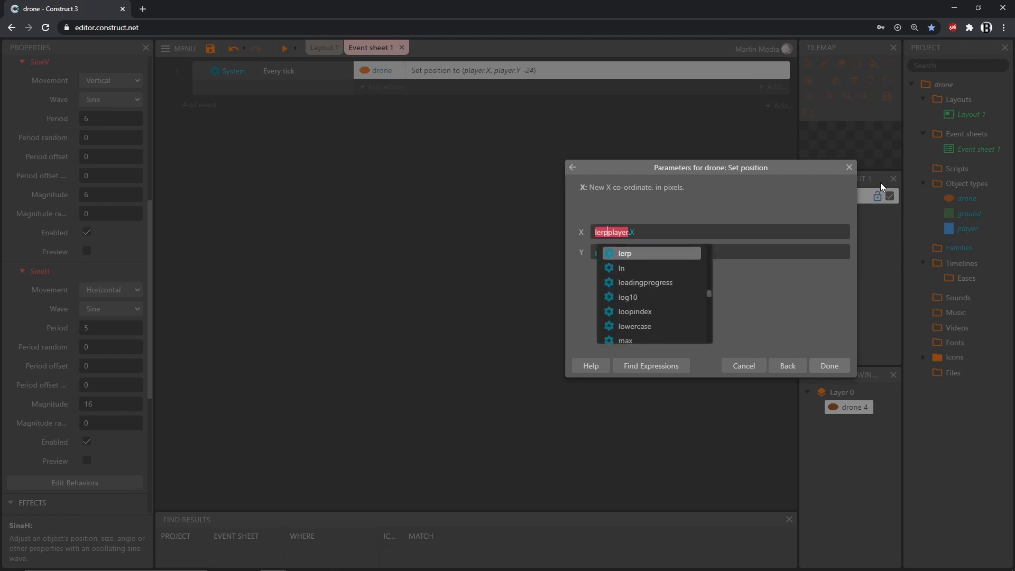
text(()
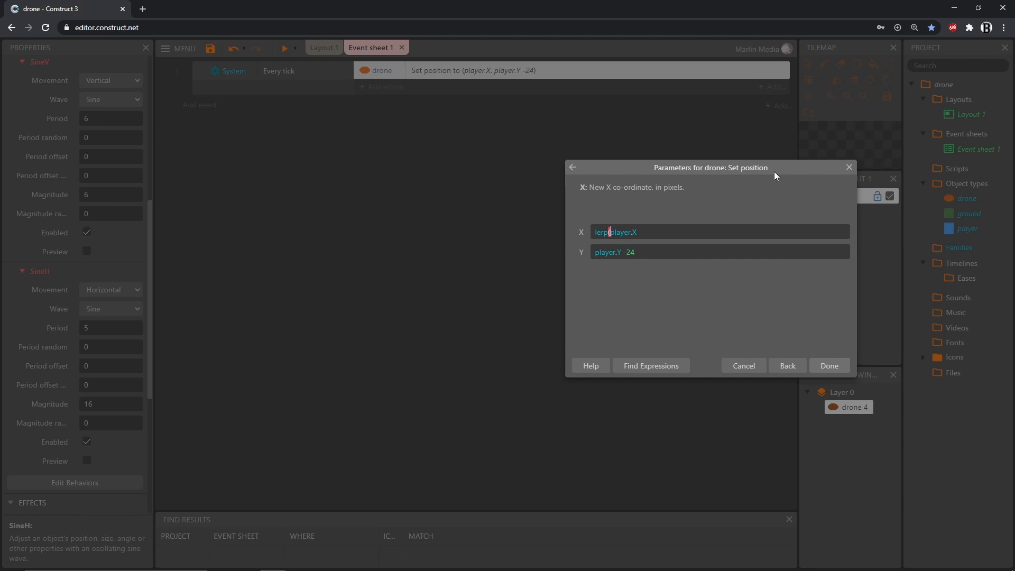
text(dron)
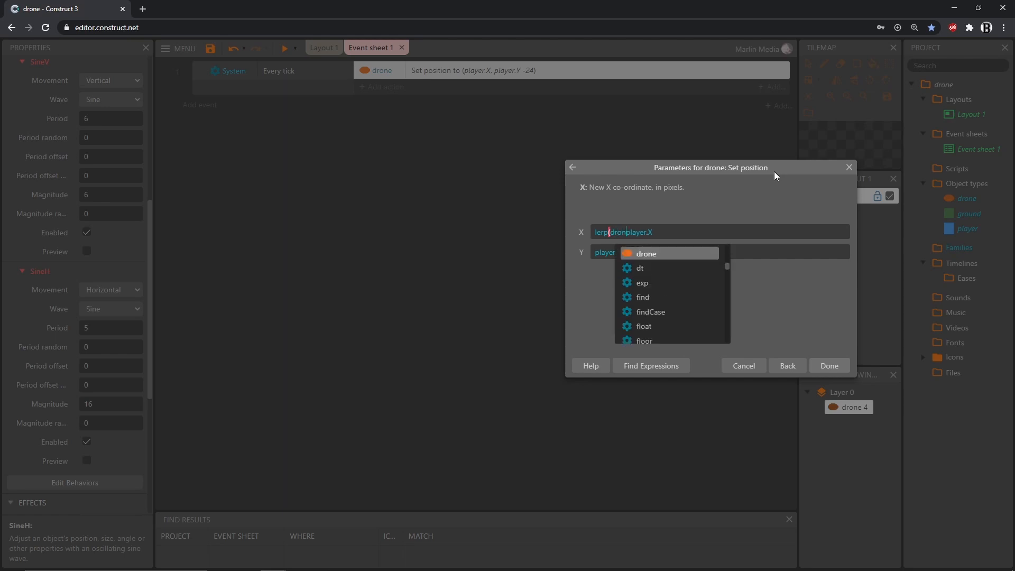
key(Return)
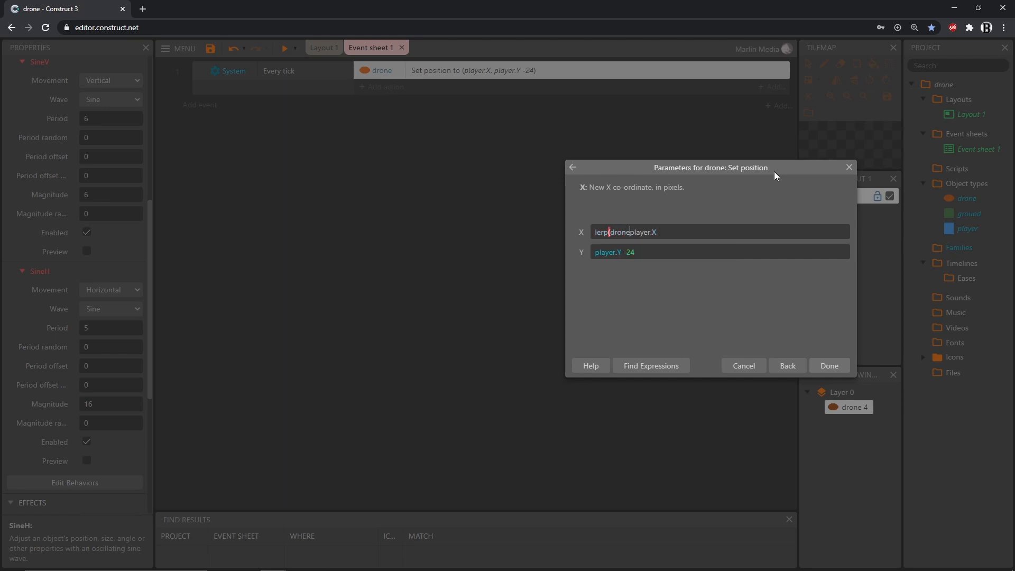
text(.x)
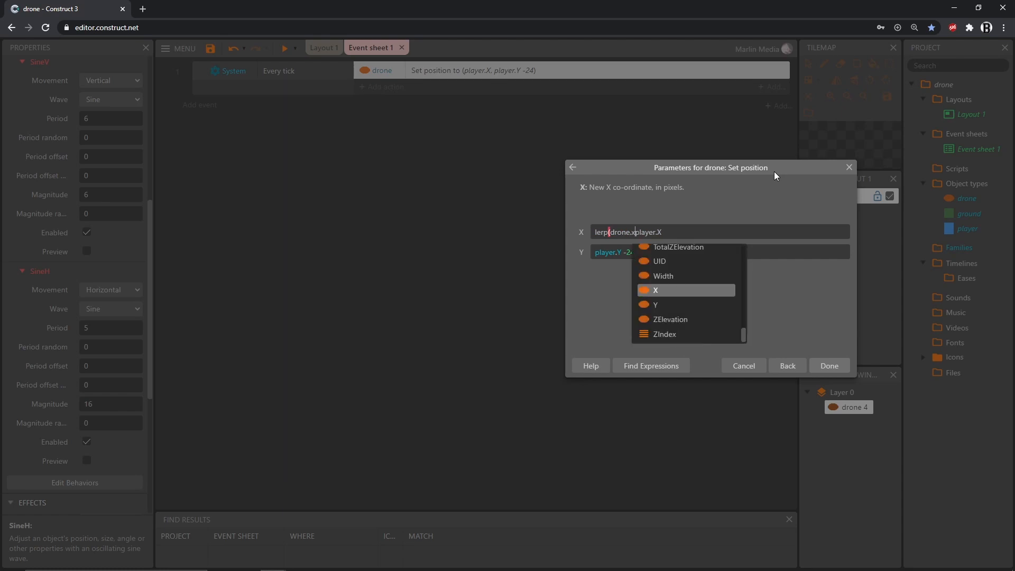
key(Return)
text(,)
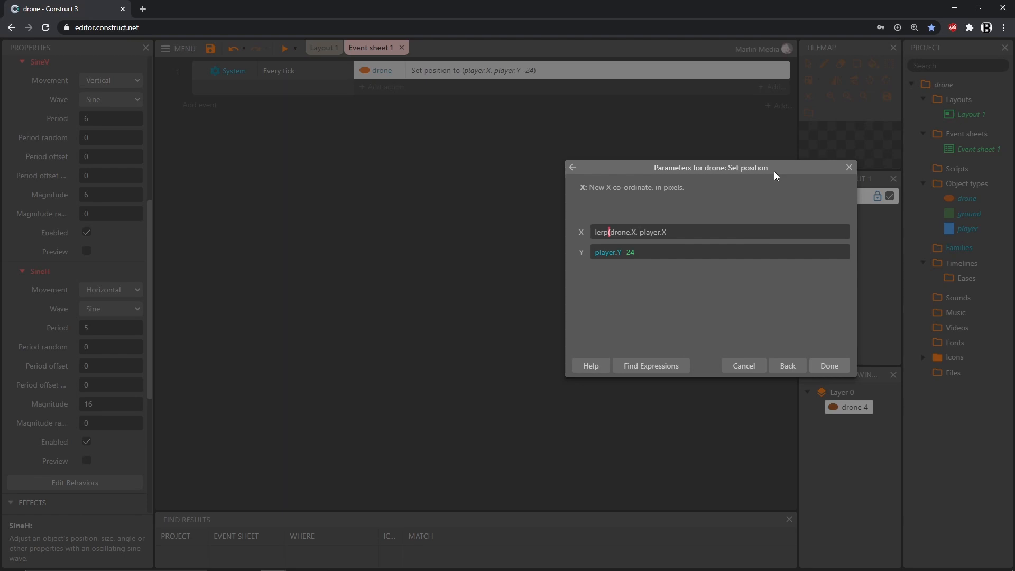
key(Right)
key(Right)
key(Right)
key(Right)
text(,)
text(0.1)
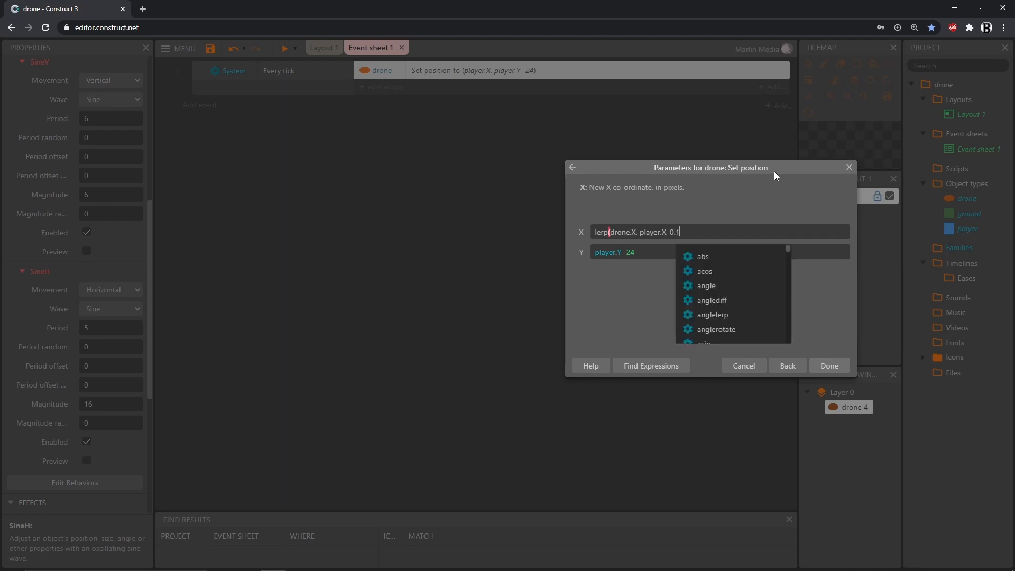
text())
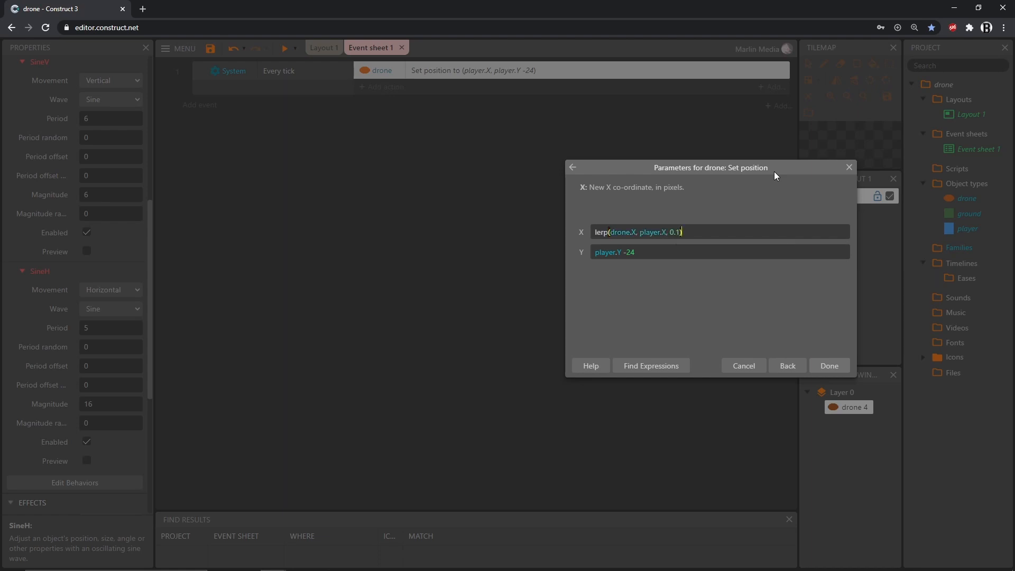
key(Return)
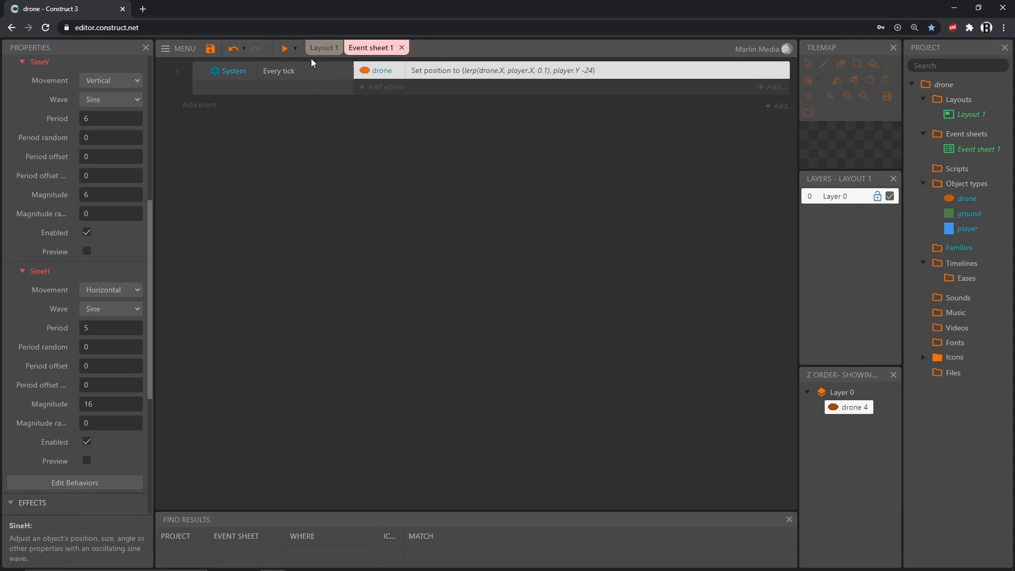
- Preview the layout, move and jump with the player to check the drone's horizontal following, and close the preview
click(282, 53)
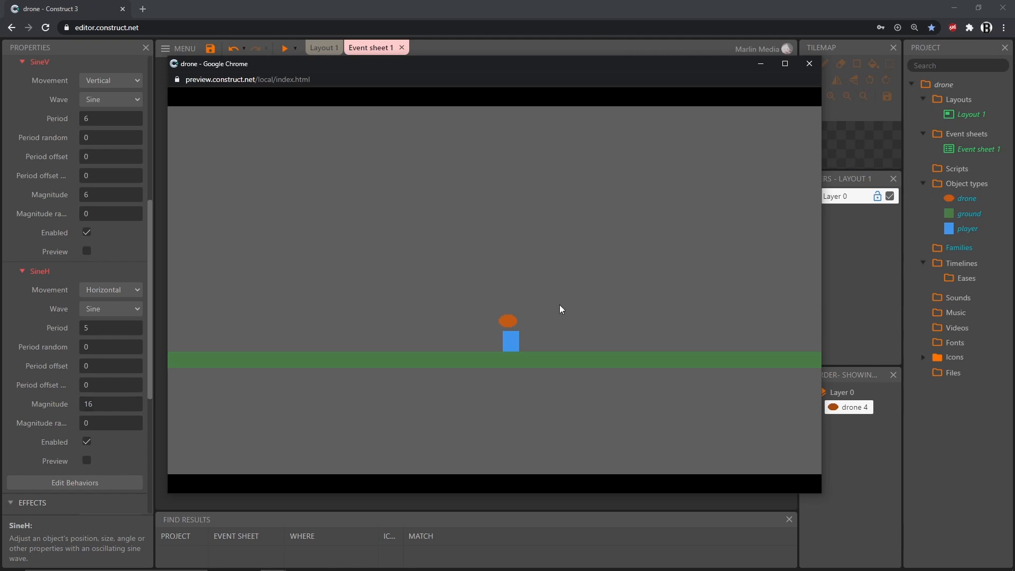
key(Left)
key(Right)
key(Left)
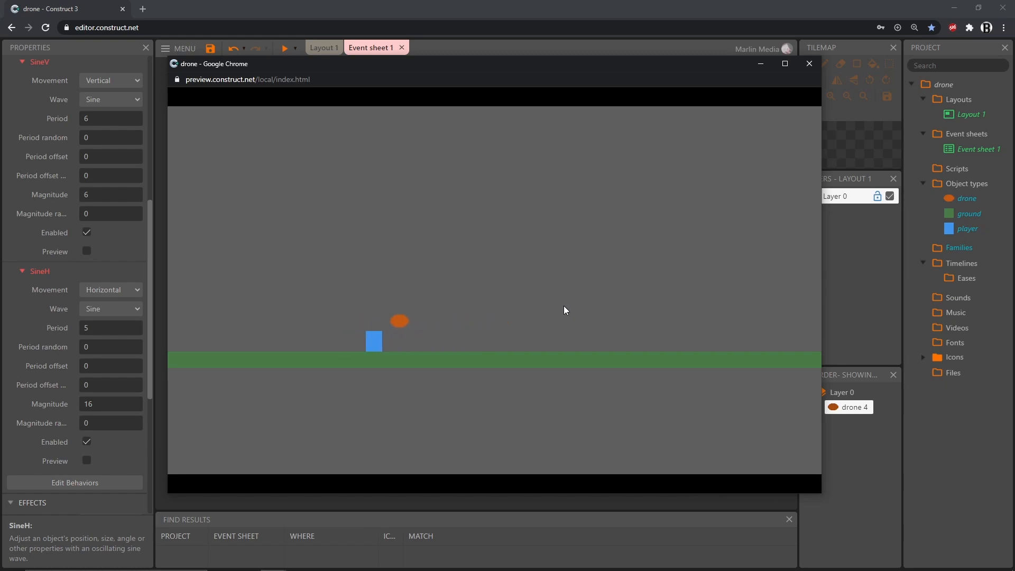
key(Right)
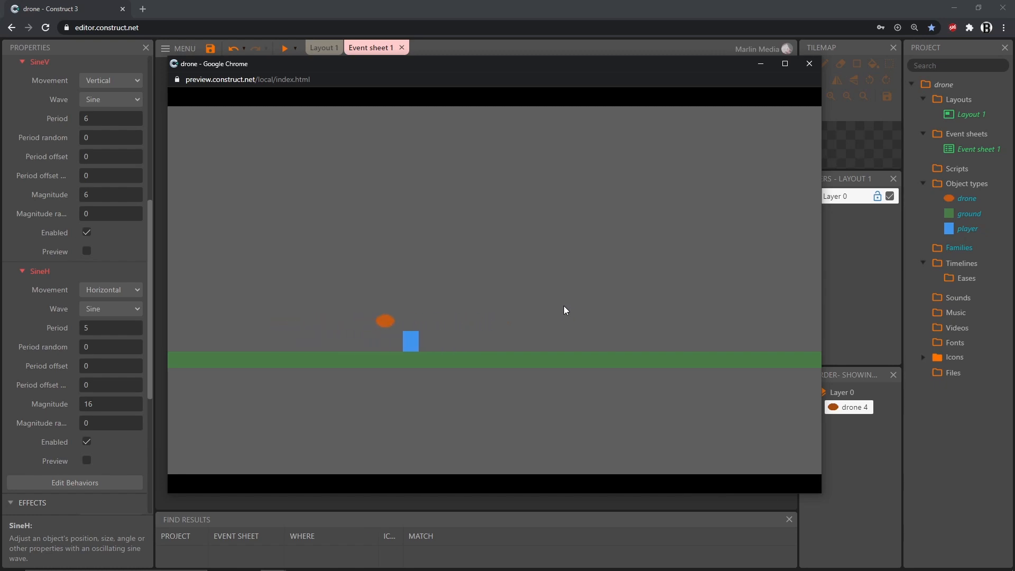
key(Left)
key(Up)
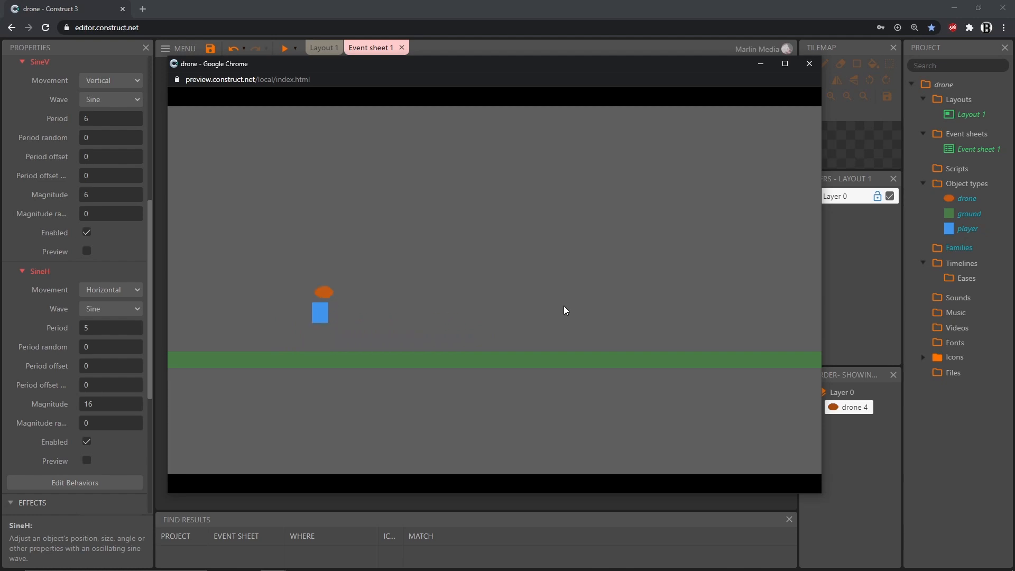
key(Up)
key(Up)
key(Right)
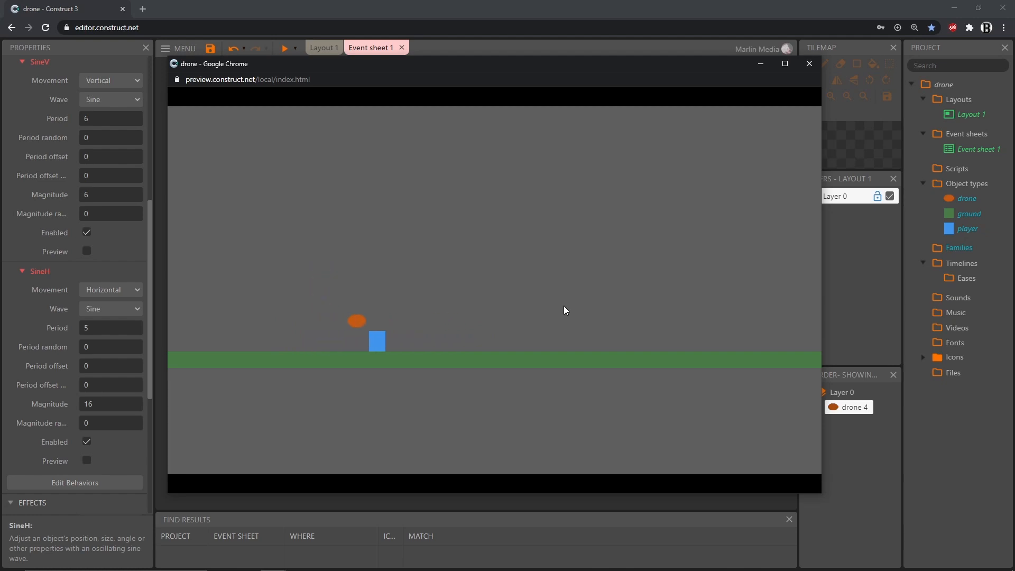
key(Left)
key(Right)
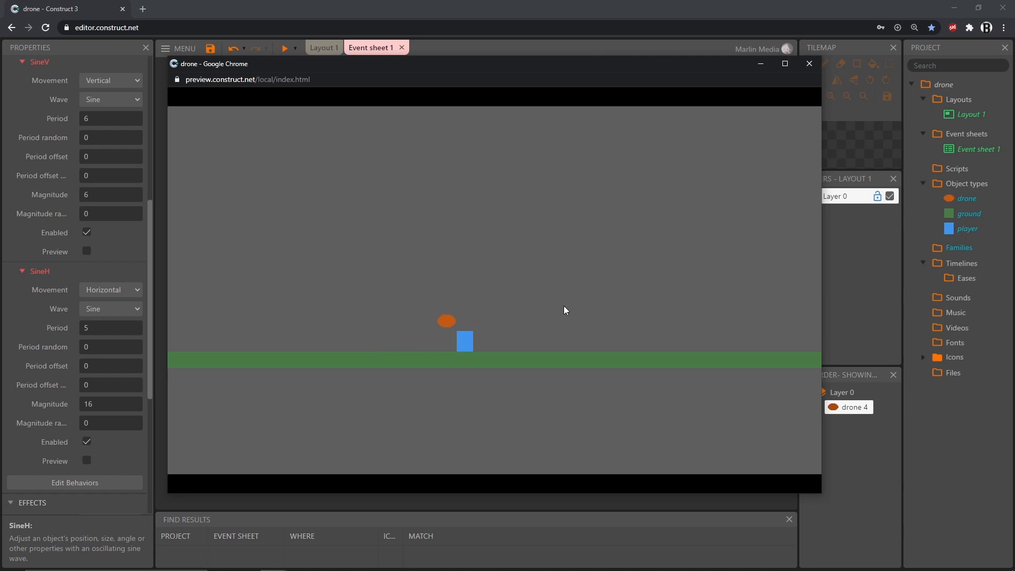
click(808, 64)
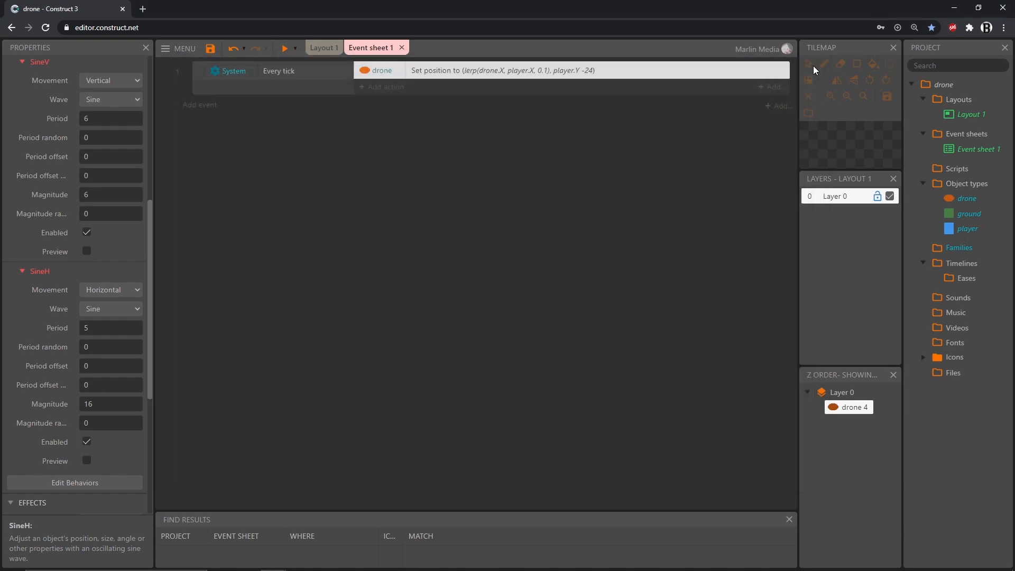
- Change the Y value of the drone's Set position action to lerp(drone.Y, player.Y -24, 0.1)
double_click(542, 74)
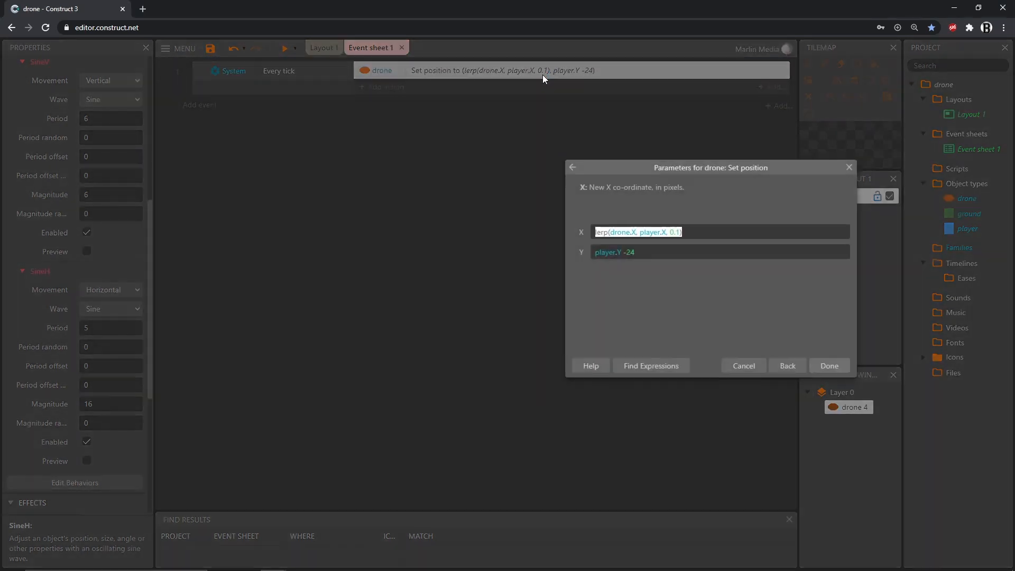
click(595, 253)
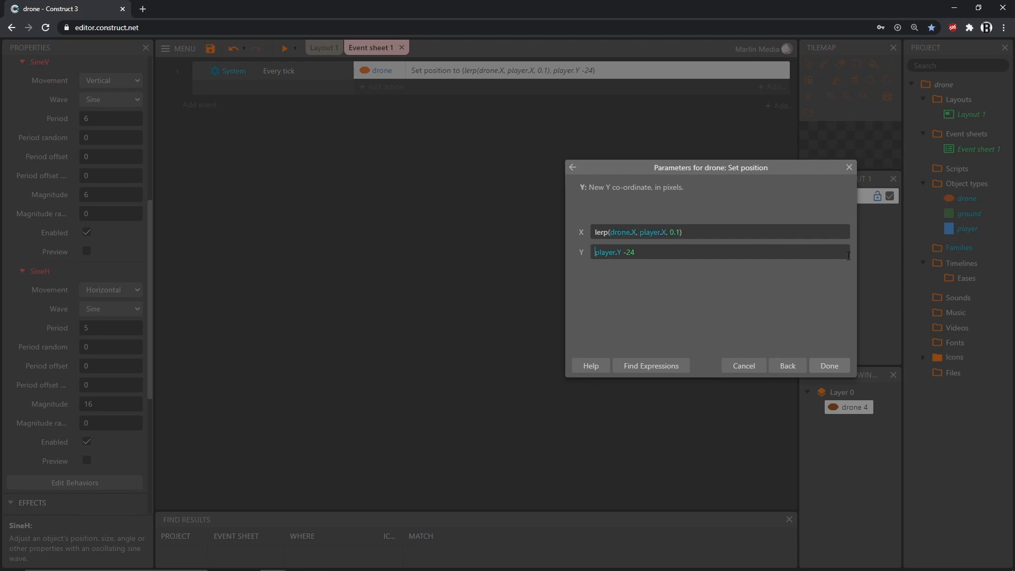
text(lerp()
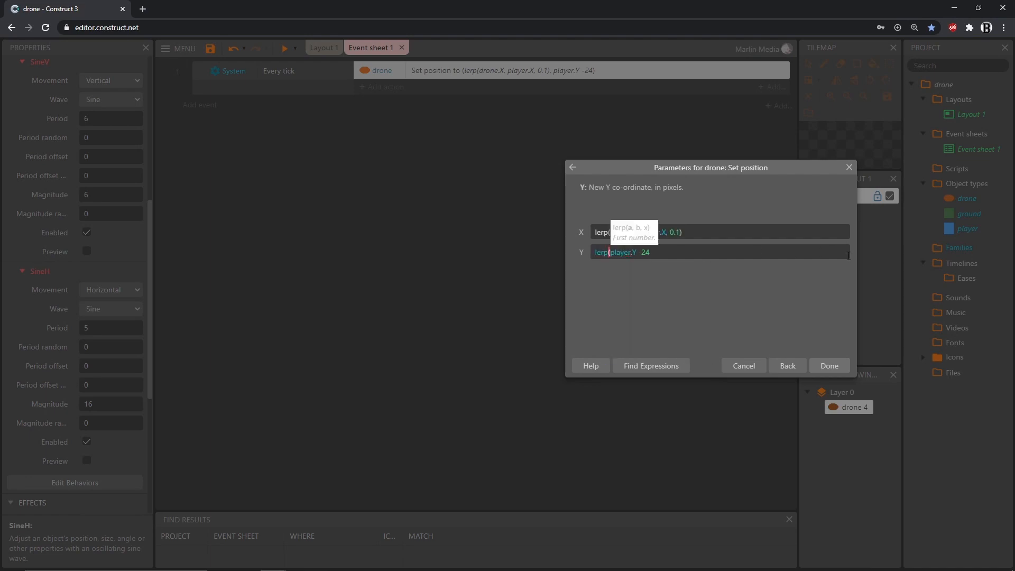
text(dron)
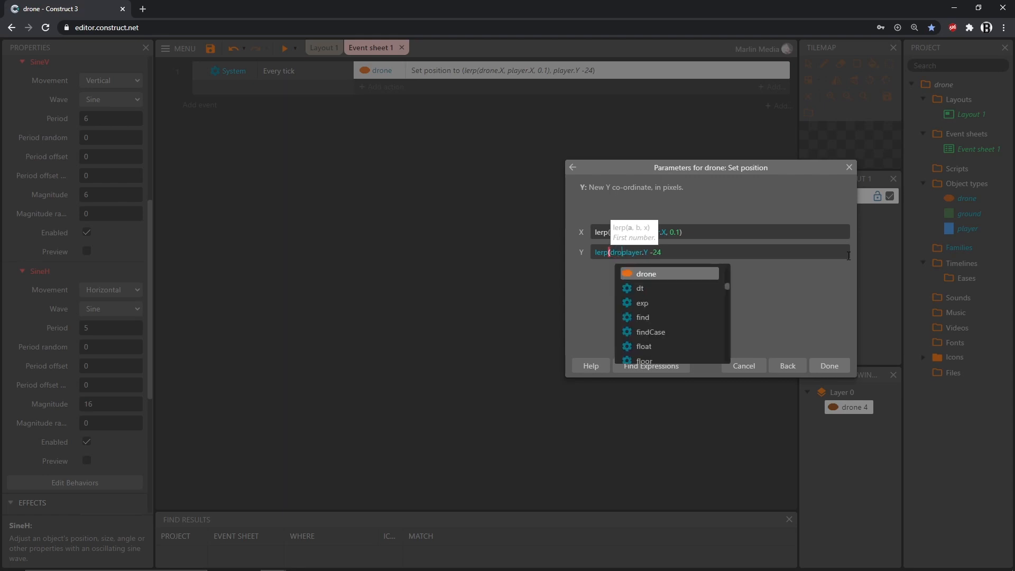
text(e.y)
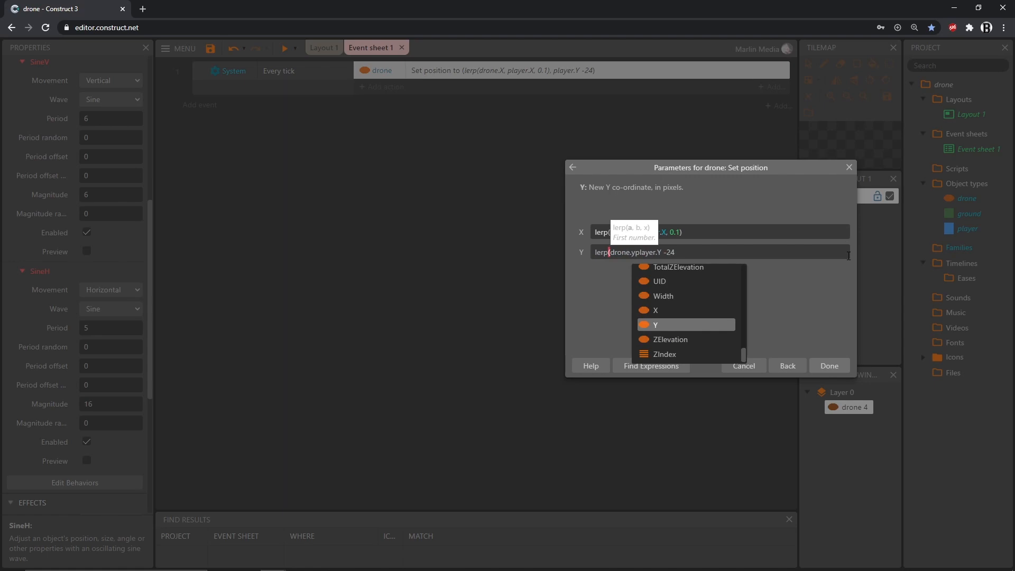
key(Tab)
text(, )
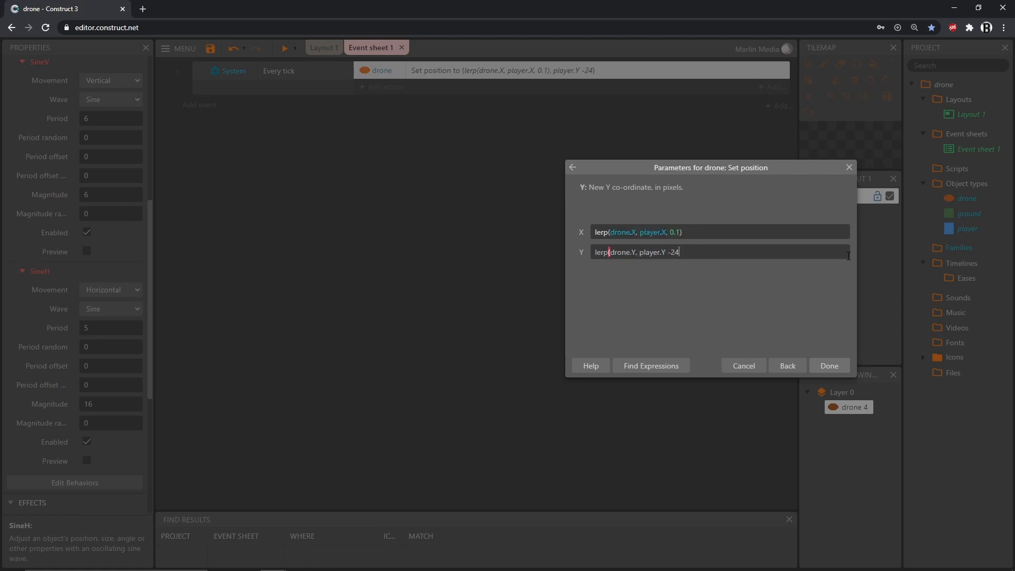
text(,)
text(0.1)
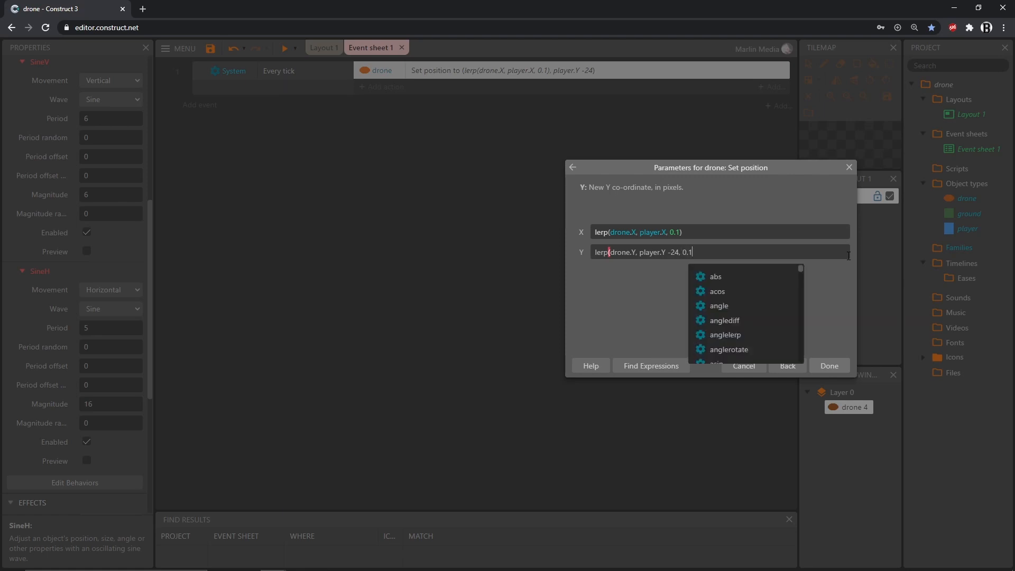
text())
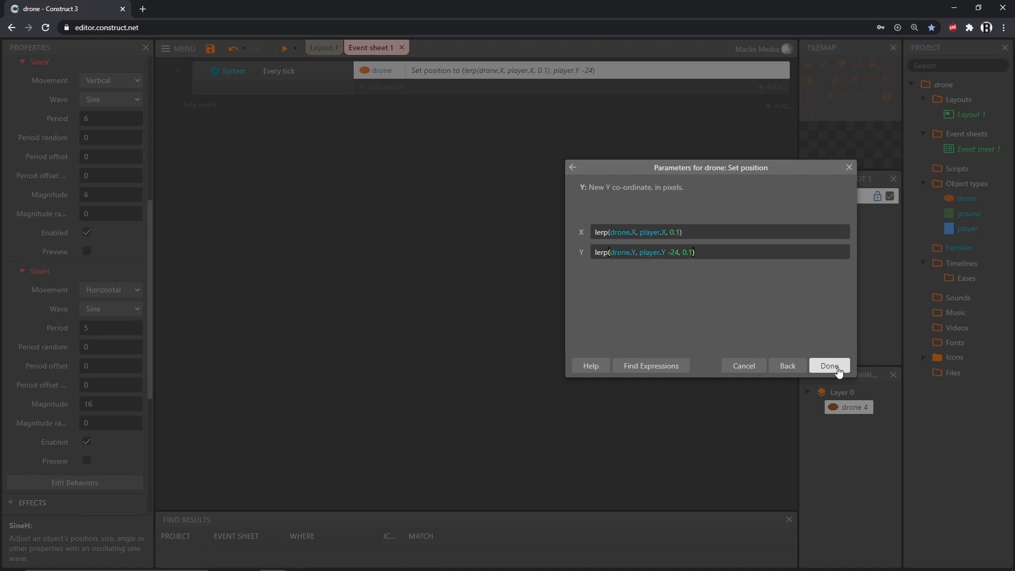
click(828, 366)
- Preview the layout, run and jump with the player to check the drone's vertical following, and close the preview
click(284, 48)
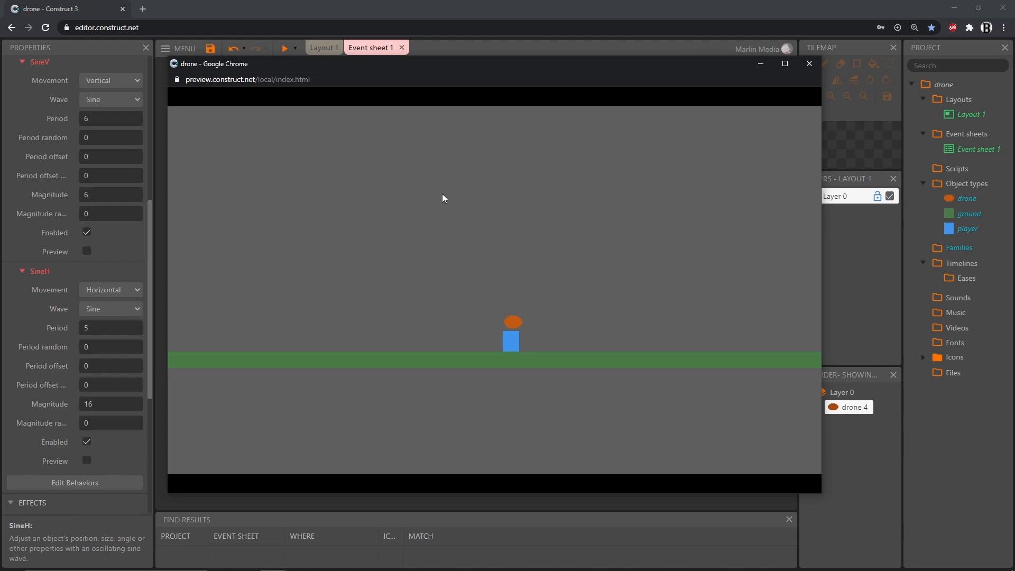
key(Right)
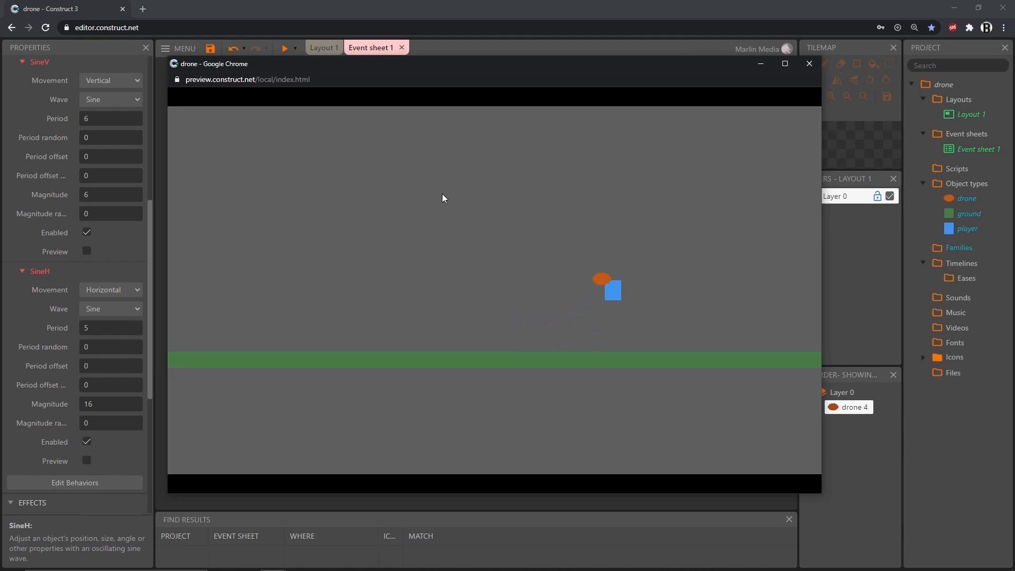
key(Left)
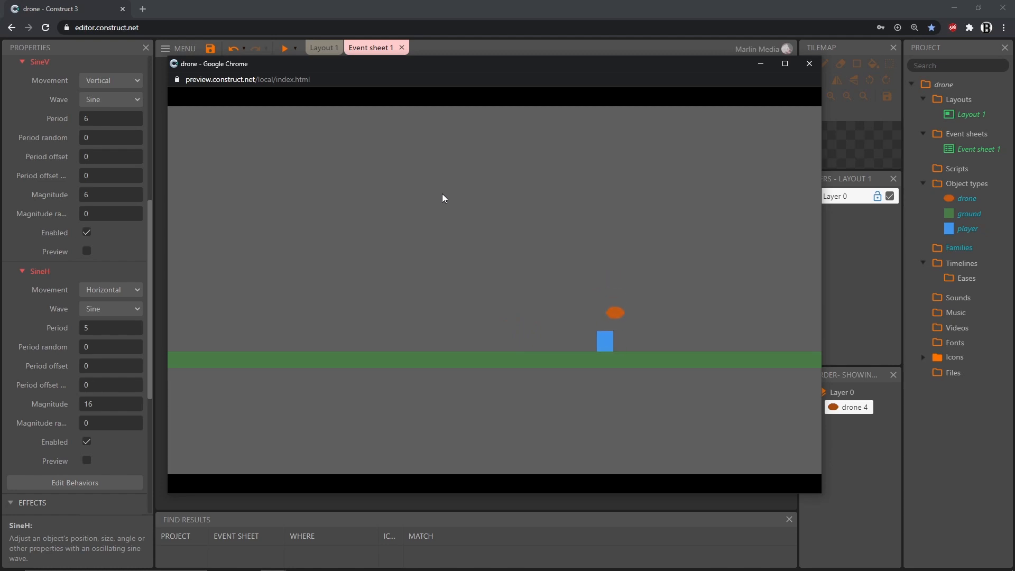
key(Up)
key(Up)
key(Up)
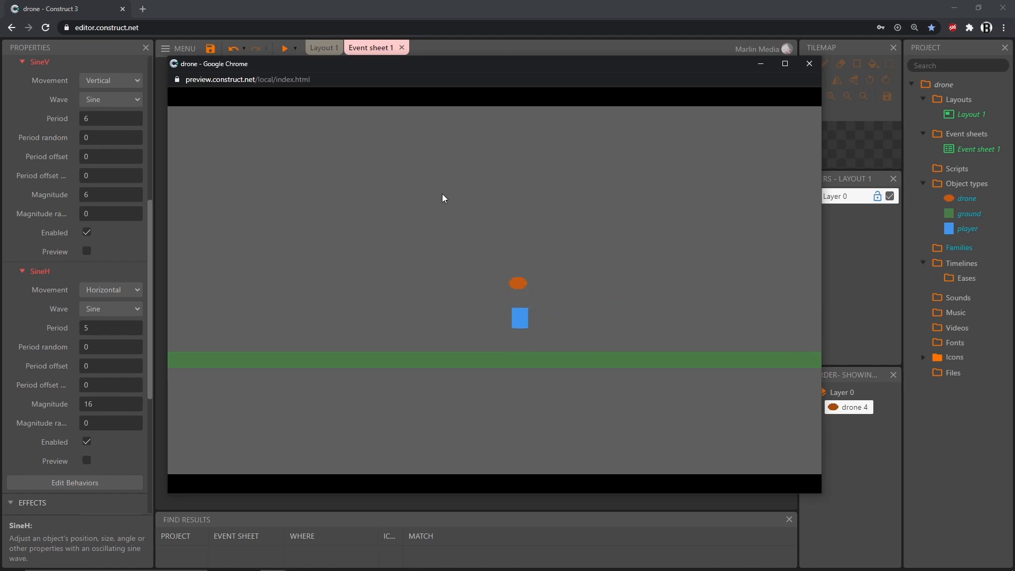
key(Right)
key(Up)
key(Left)
key(Up)
key(Up)
key(Right)
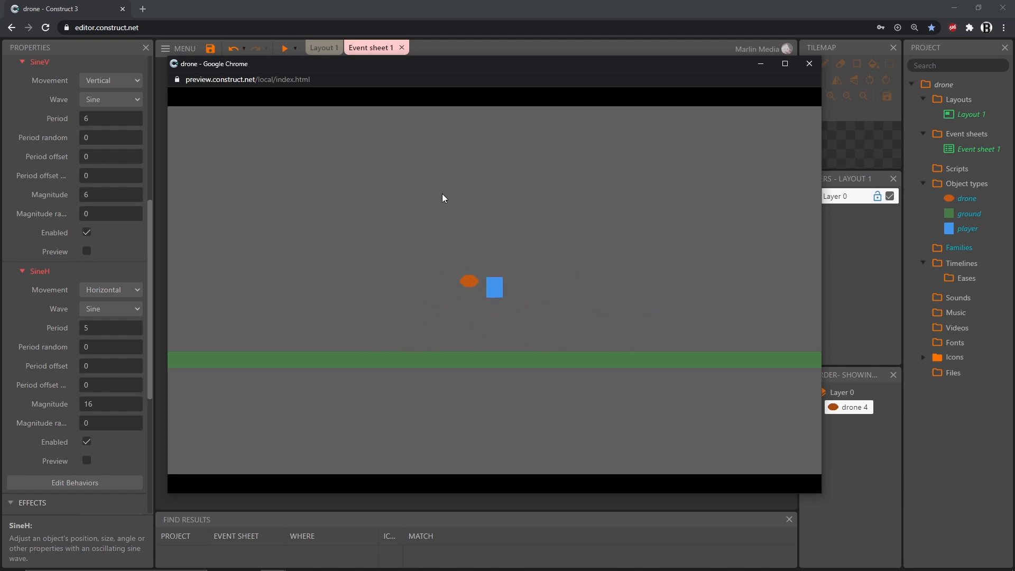
click(808, 64)
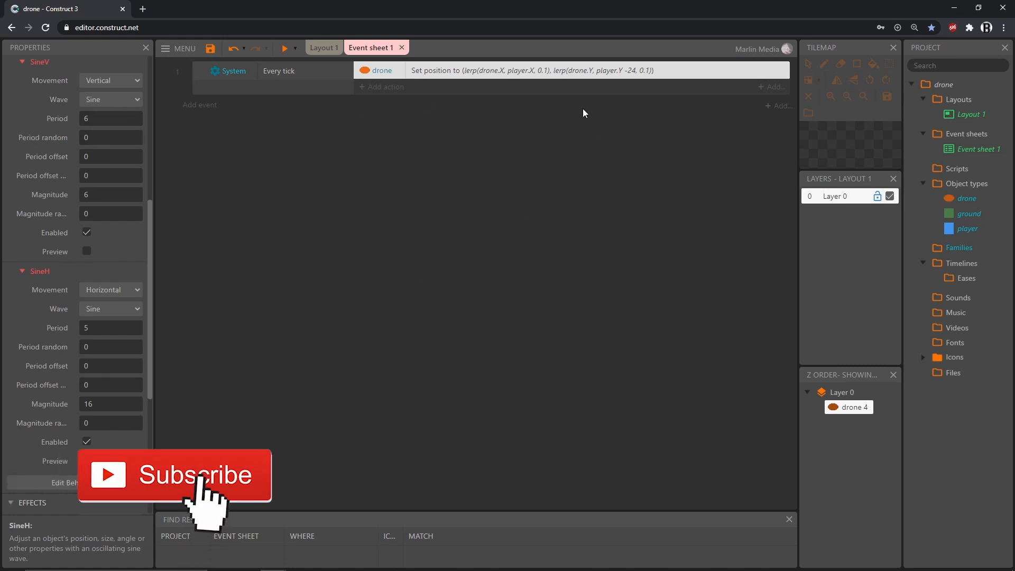
- Change the X value of the drone's Set position action to lerp(drone.X, player.X +drone.SineH.Value, 0.1)
double_click(526, 72)
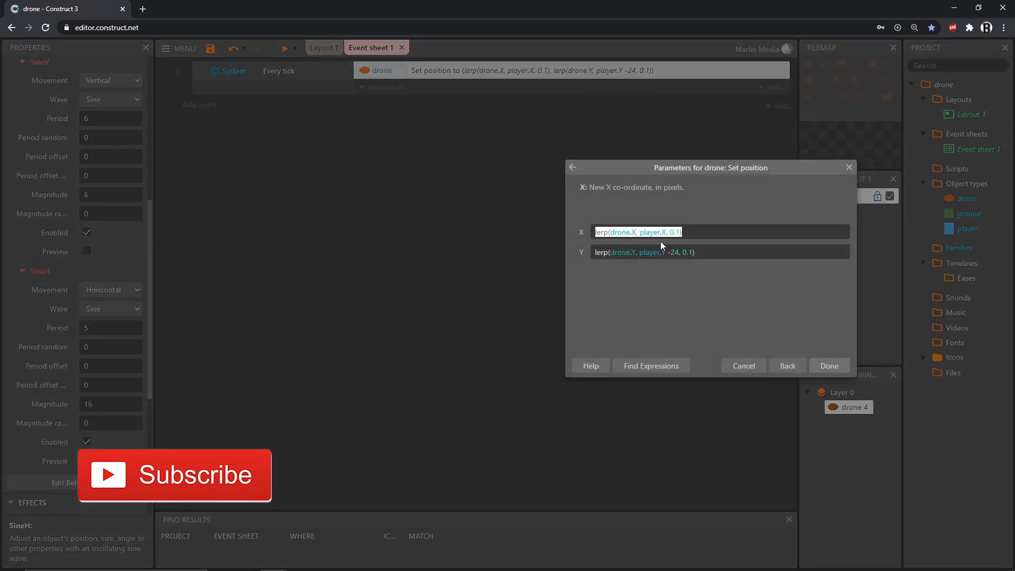
click(709, 194)
drag(721, 167, 536, 150)
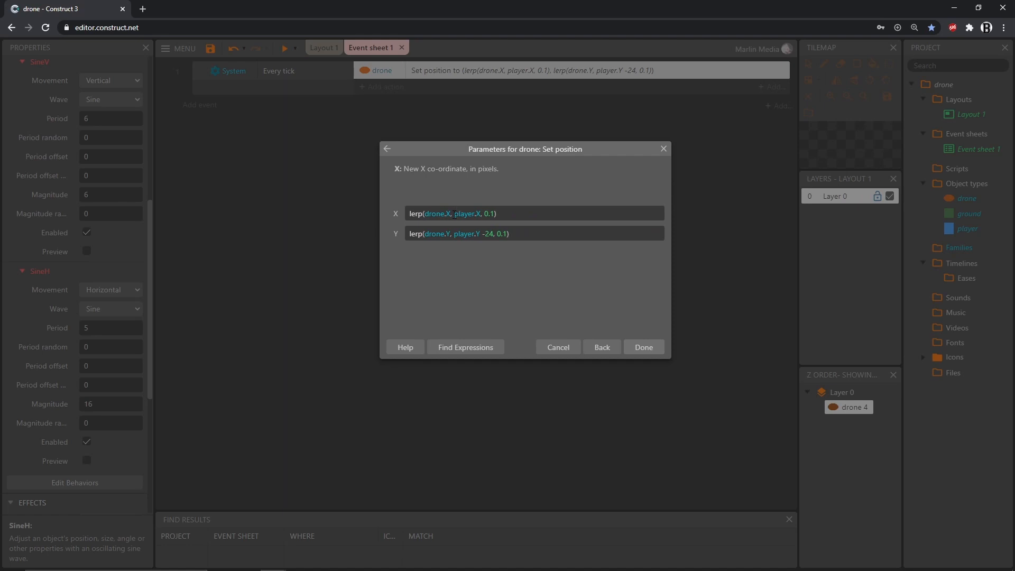
drag(454, 214, 481, 213)
click(481, 214)
text(+)
text(dro)
key(Tab)
text(.sin)
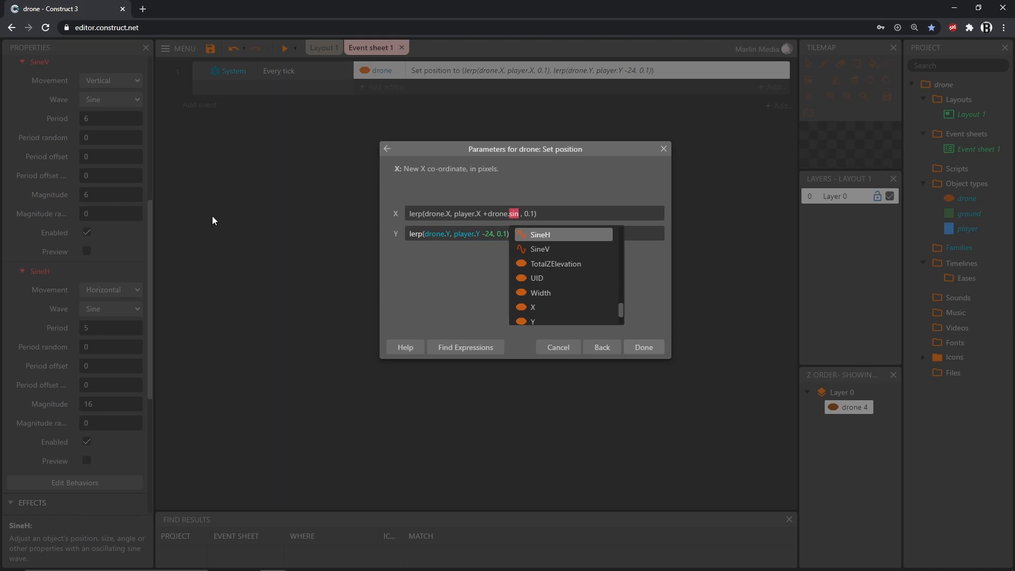
key(Return)
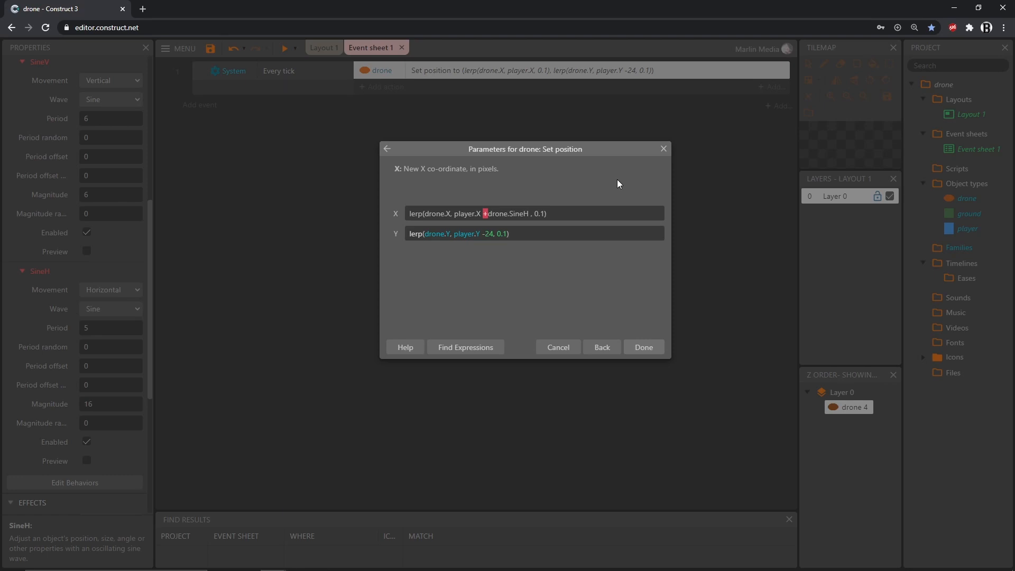
text(.)
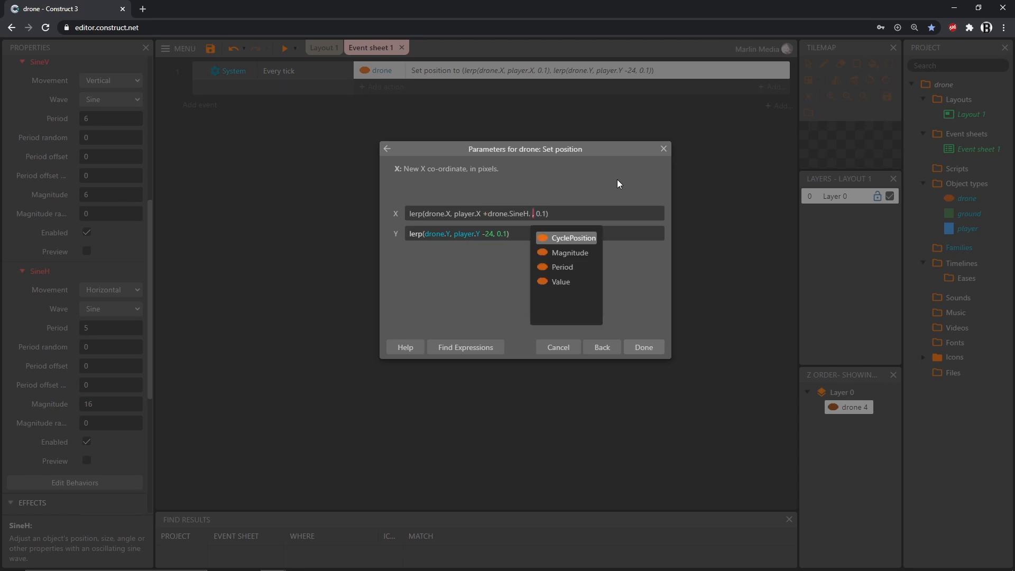
key(Down)
key(Down)
key(Down)
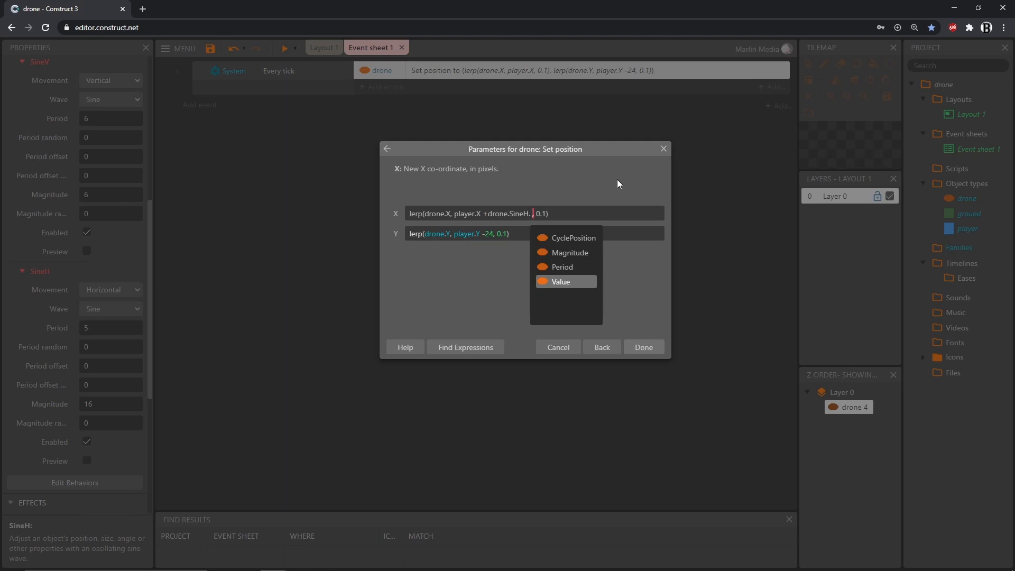
key(Return)
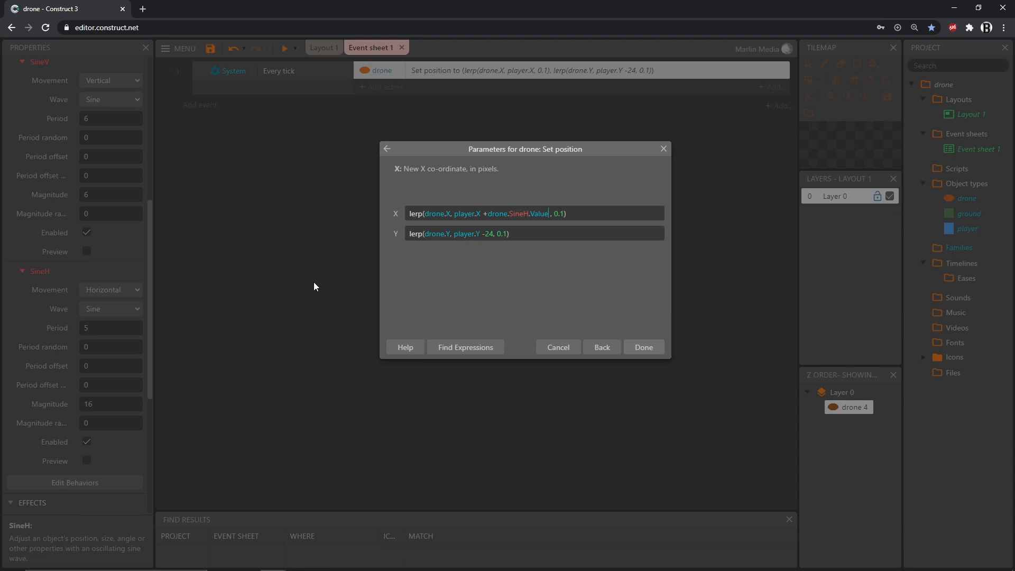
click(548, 214)
drag(548, 214, 487, 214)
- Extend the Y value of the Set position action to lerp(drone.Y, player.Y - 24 - drone.SineV.Value, 0.1)
click(453, 234)
text(- )
text(dron)
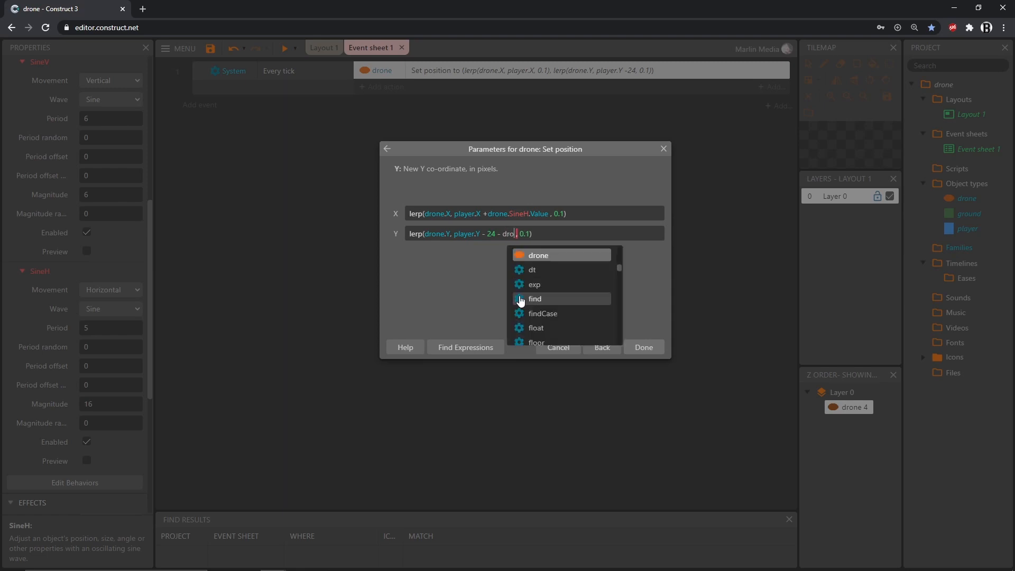
text(e.si)
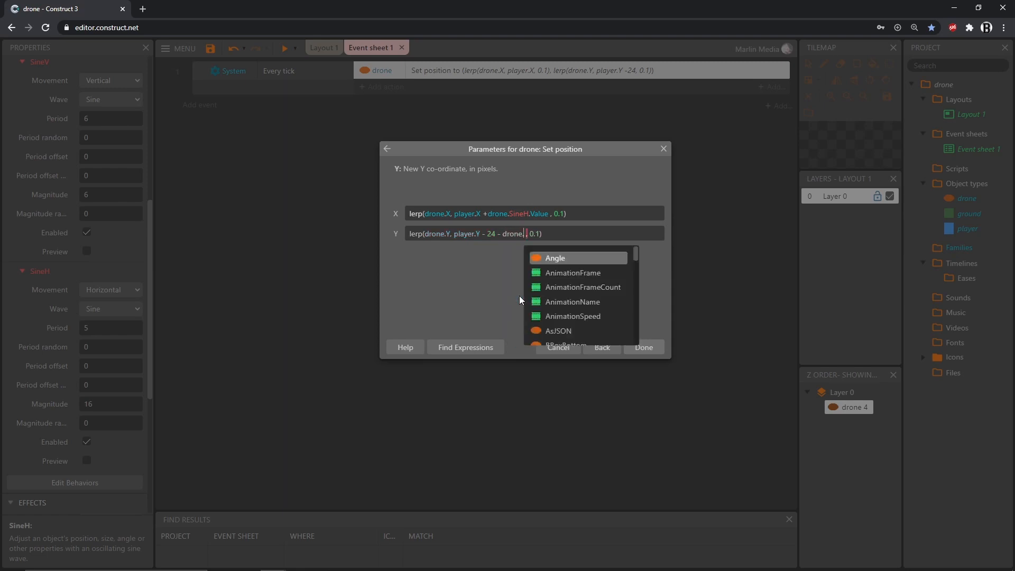
key(Down)
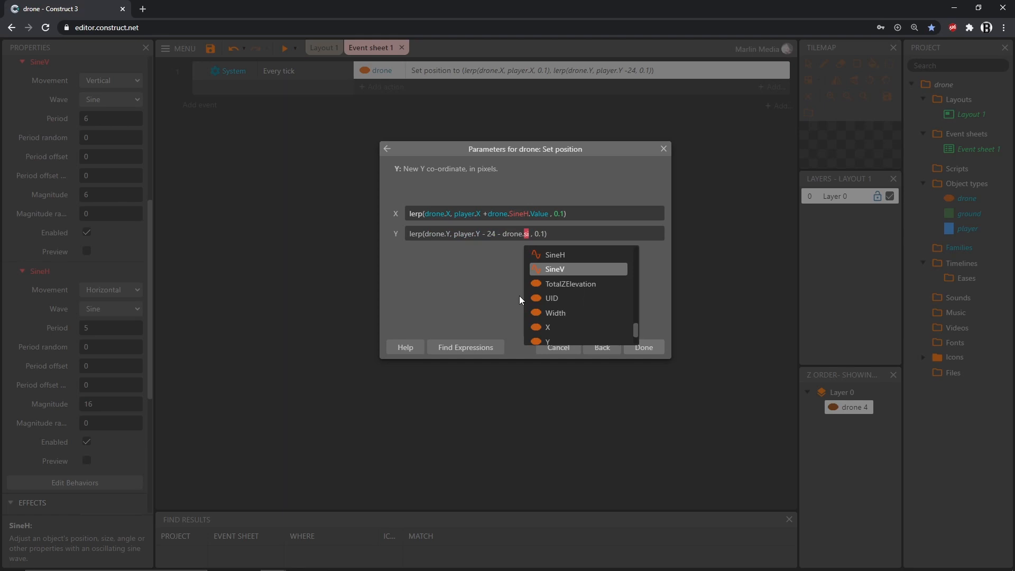
key(Return)
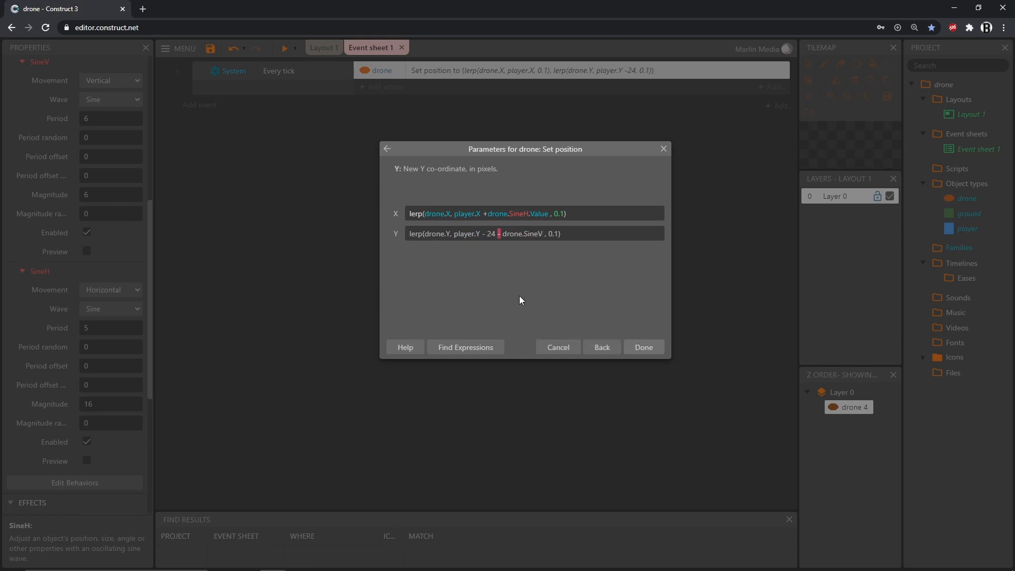
text(.)
key(Down)
key(Down)
key(Down)
key(Return)
- Enclose player.Y - 24 in parentheses within the Y expression and apply the Set position parameters
drag(454, 236, 495, 236)
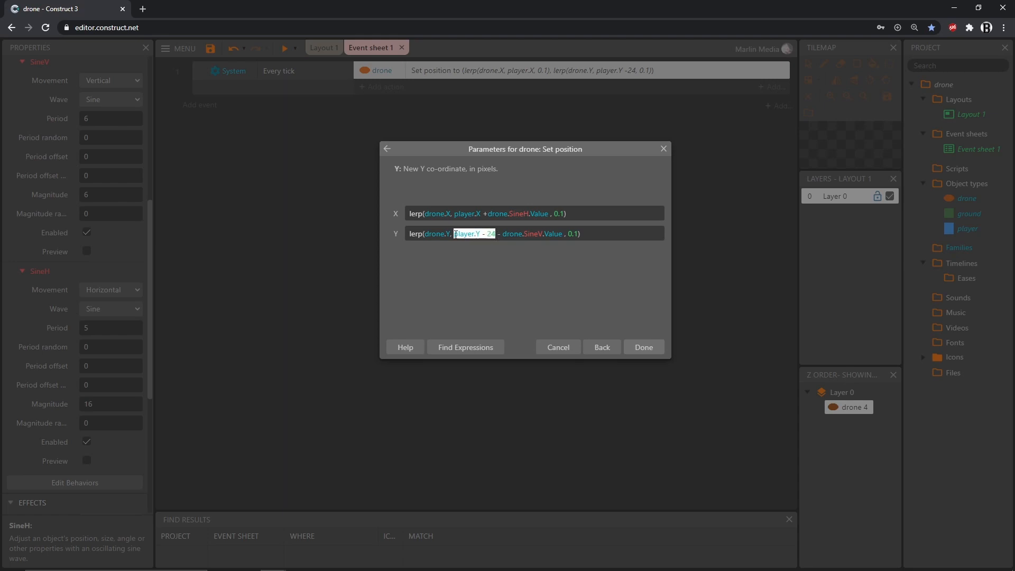
drag(508, 234, 552, 234)
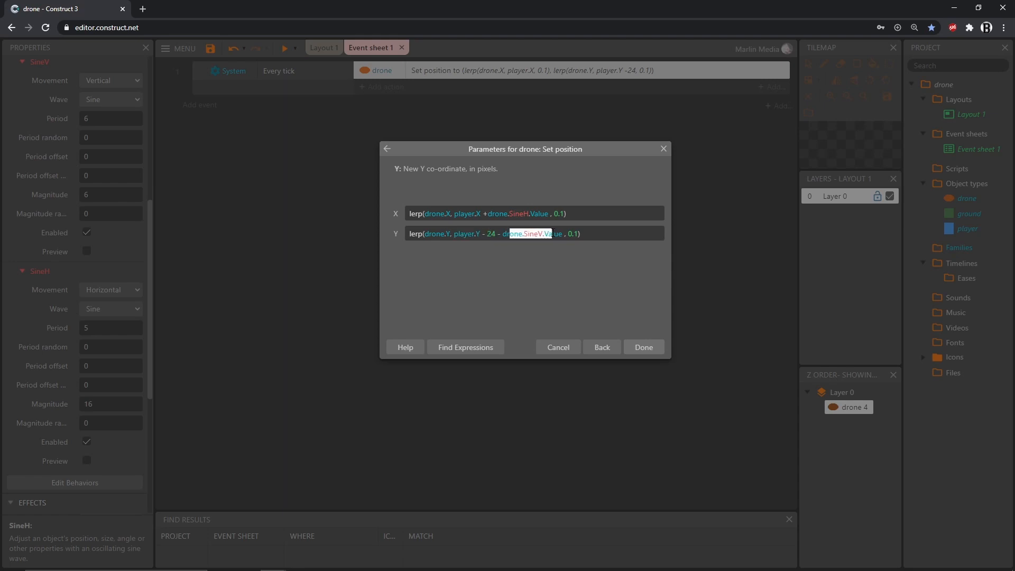
click(458, 234)
text(()
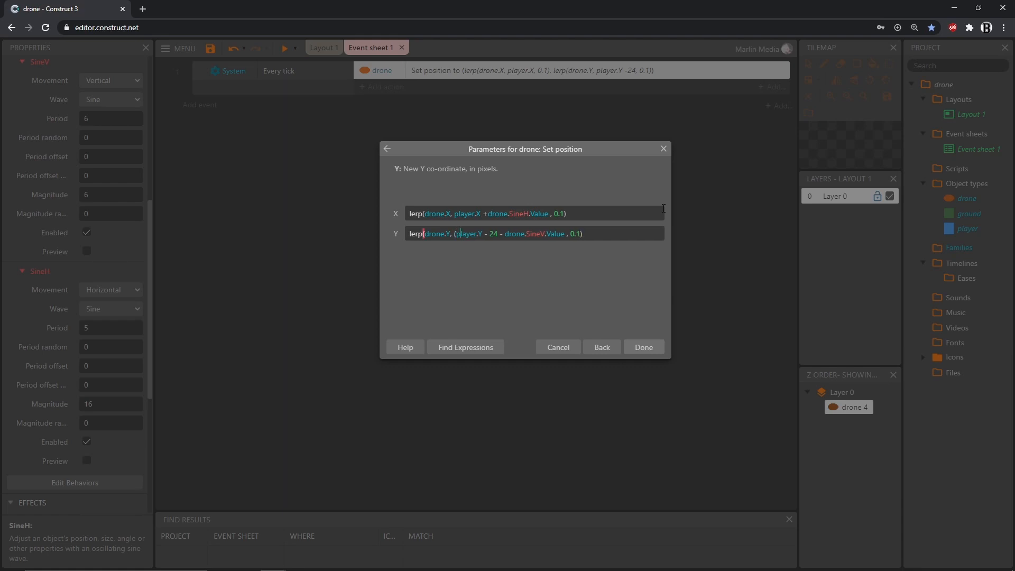
text())
click(652, 350)
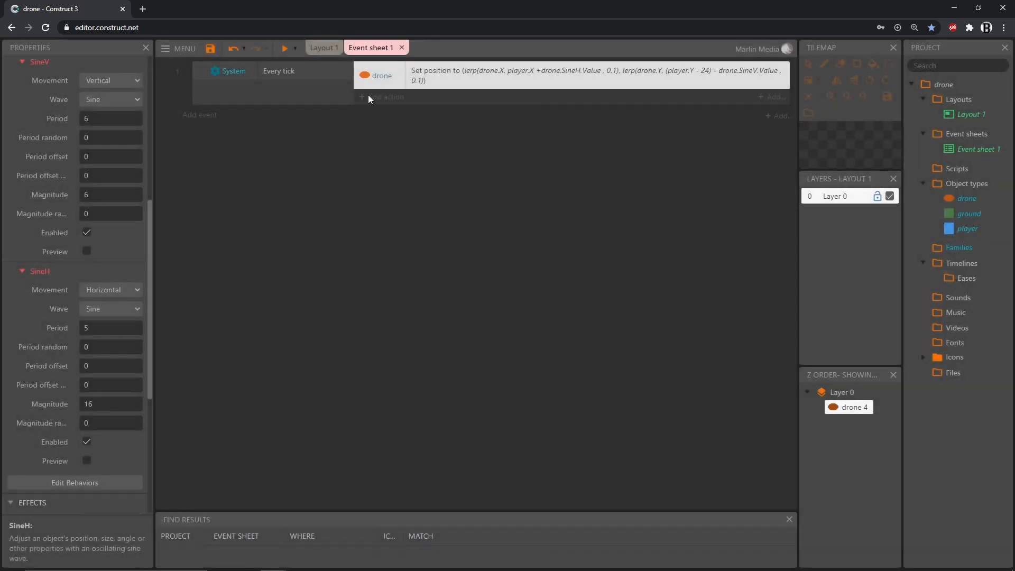
- Preview the layout in a maximized window, run and jump with the player to check the drone's hovering while following, and close the preview
click(284, 49)
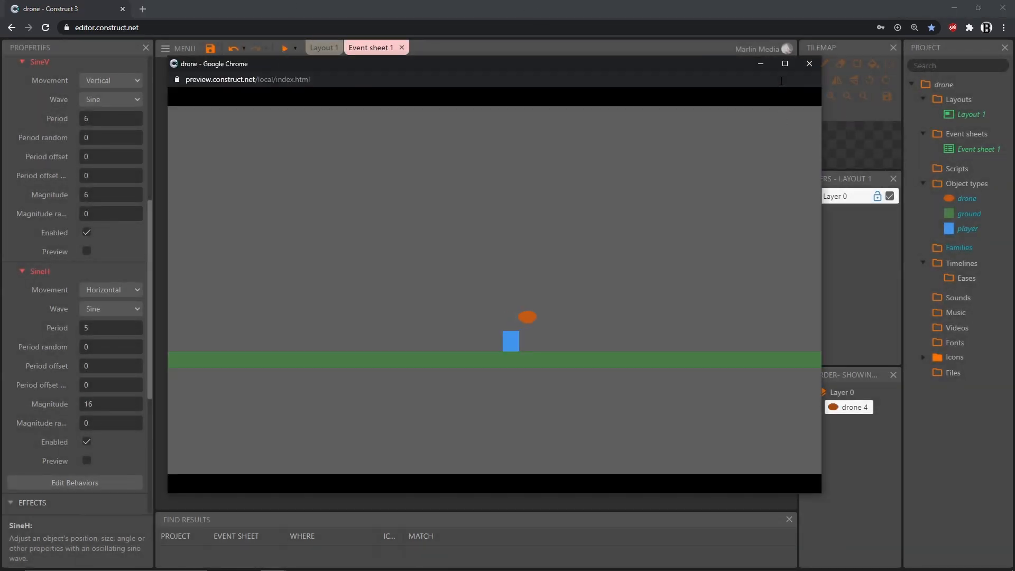
click(786, 64)
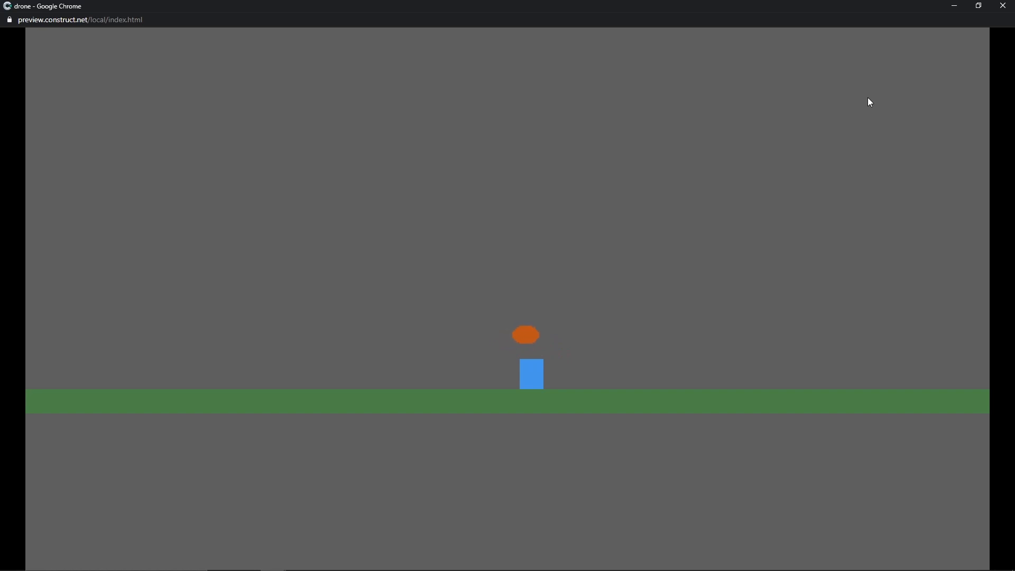
key(Left)
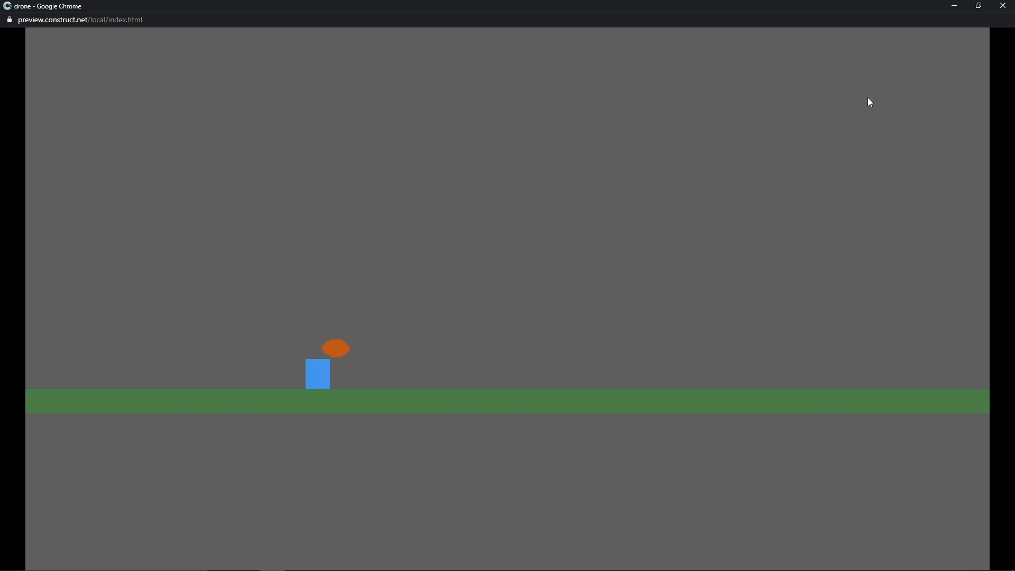
key(Right)
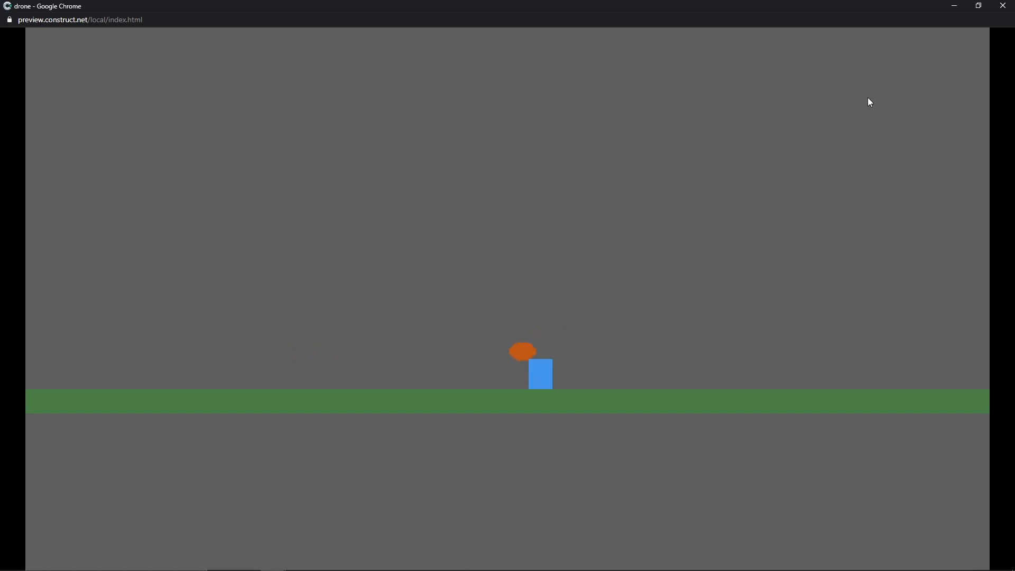
key(Up)
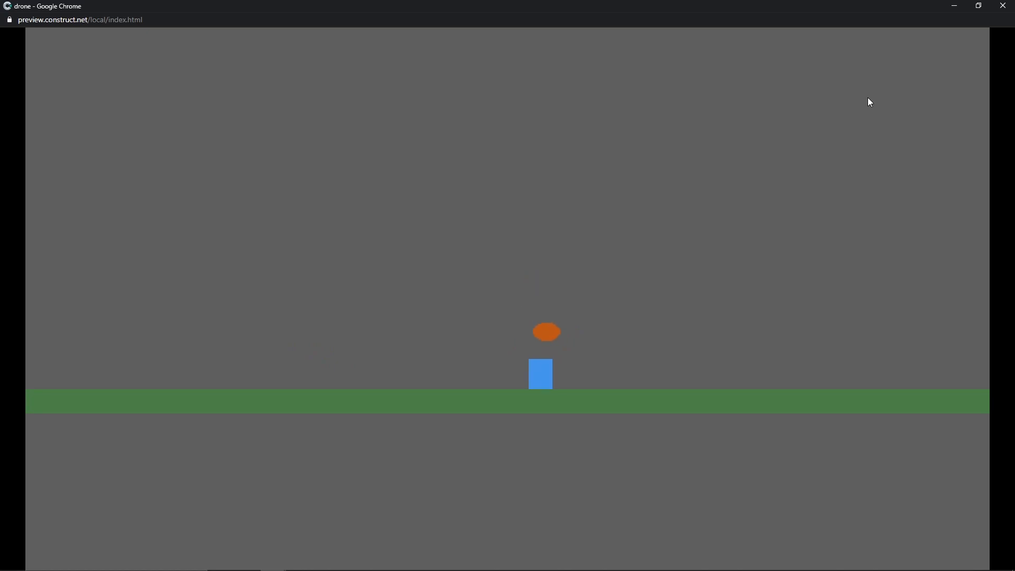
key(Left)
key(Up)
key(Up)
key(Right)
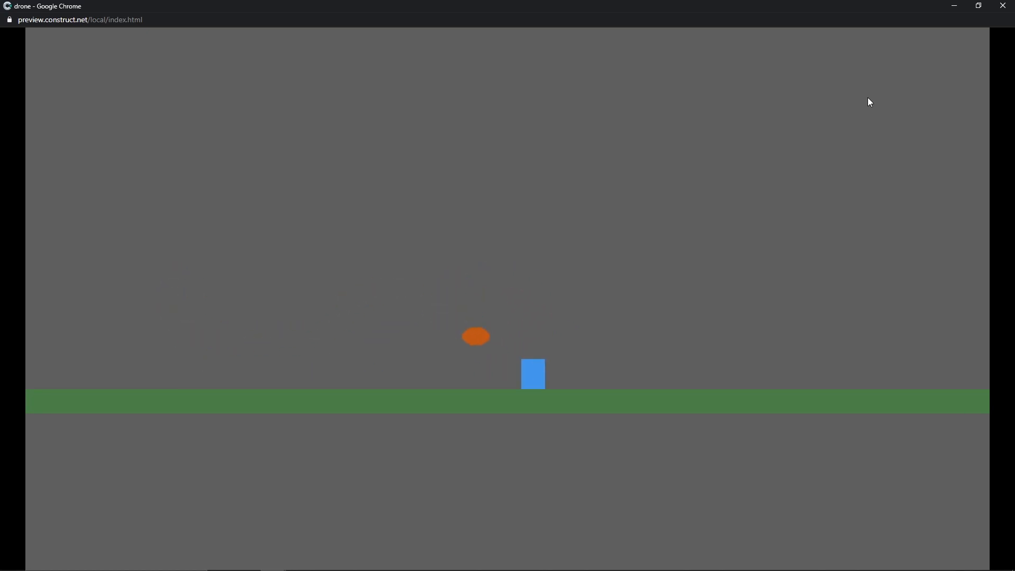
key(Up)
key(Up)
key(Left)
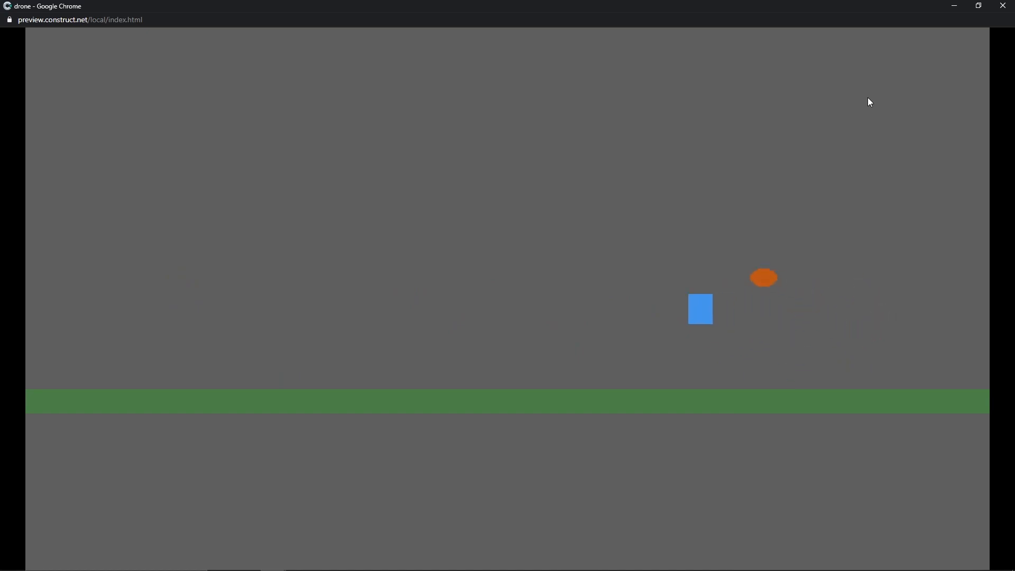
key(Up)
key(Up)
key(Right)
key(Up)
key(Up)
key(Left)
key(Up)
key(Up)
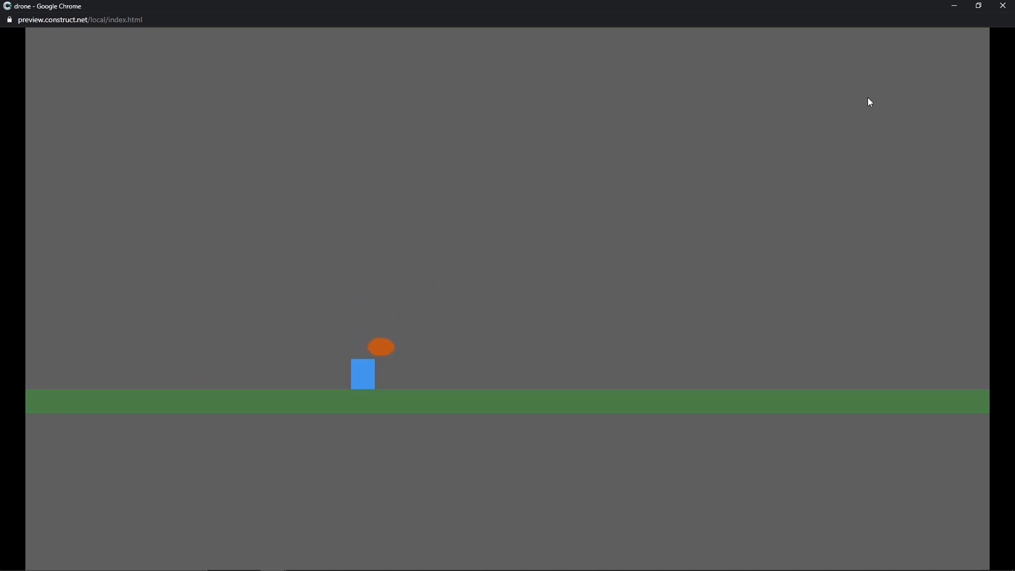
key(Up)
key(Right)
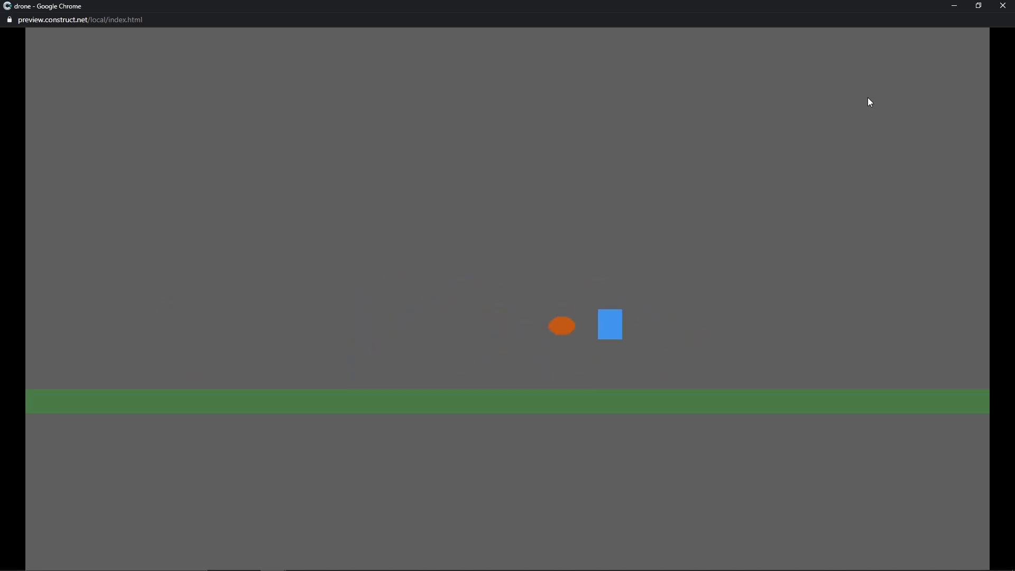
key(Left)
key(Up)
key(Right)
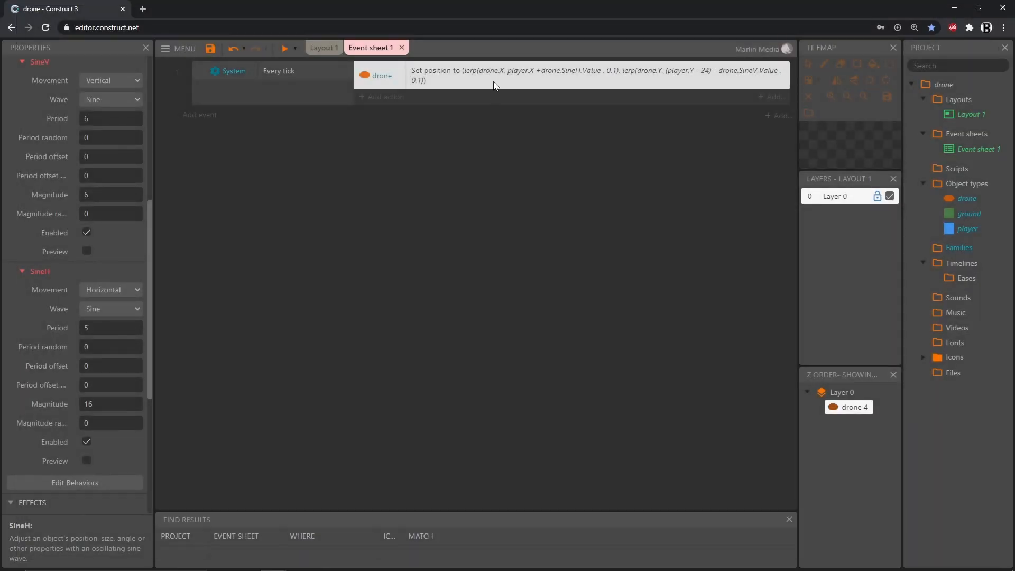
- Open the parameters of the drone's Set position action for editing
double_click(493, 82)
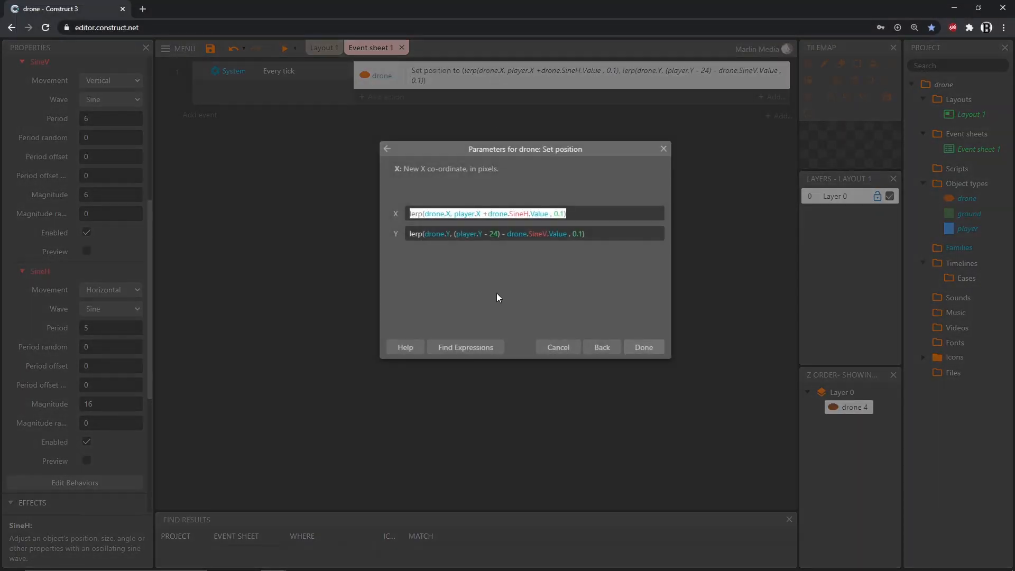